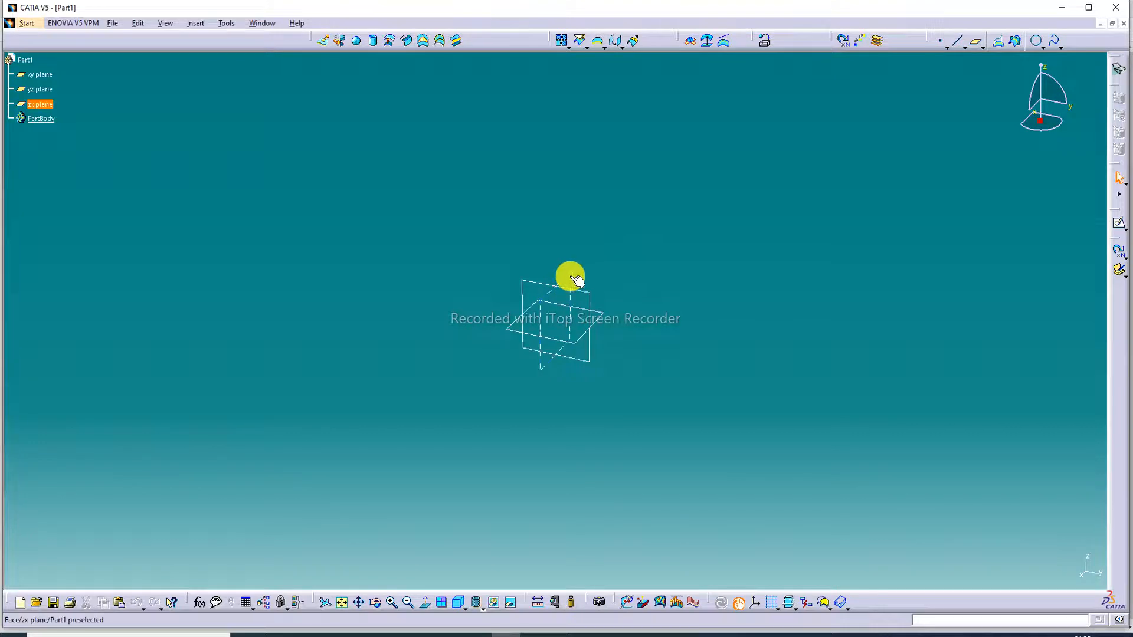
click(608, 319)
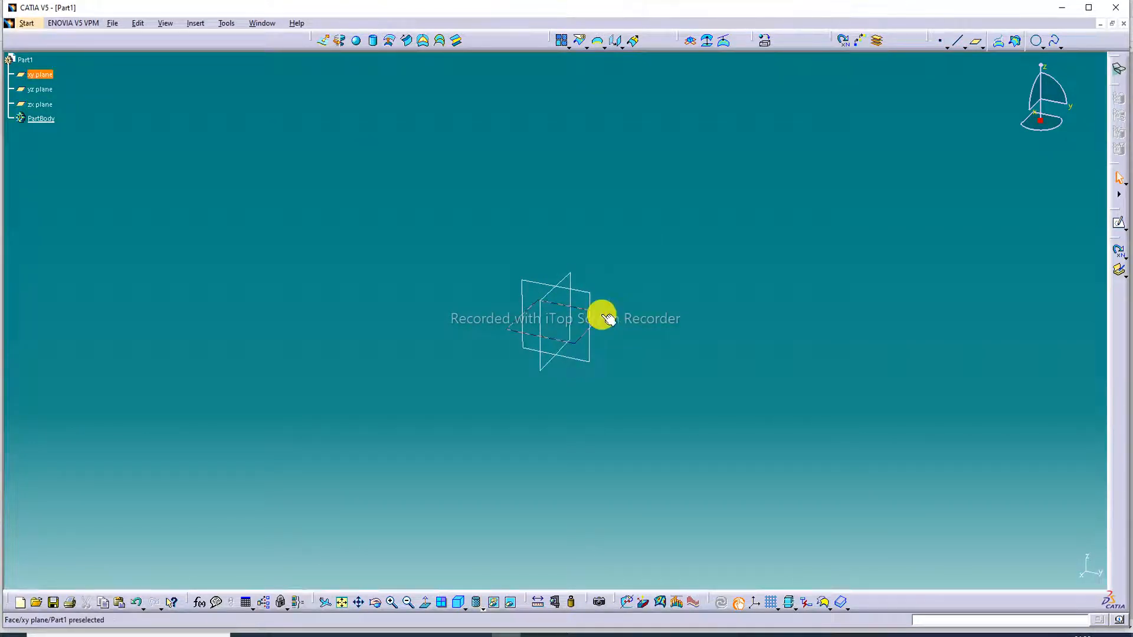
click(1120, 225)
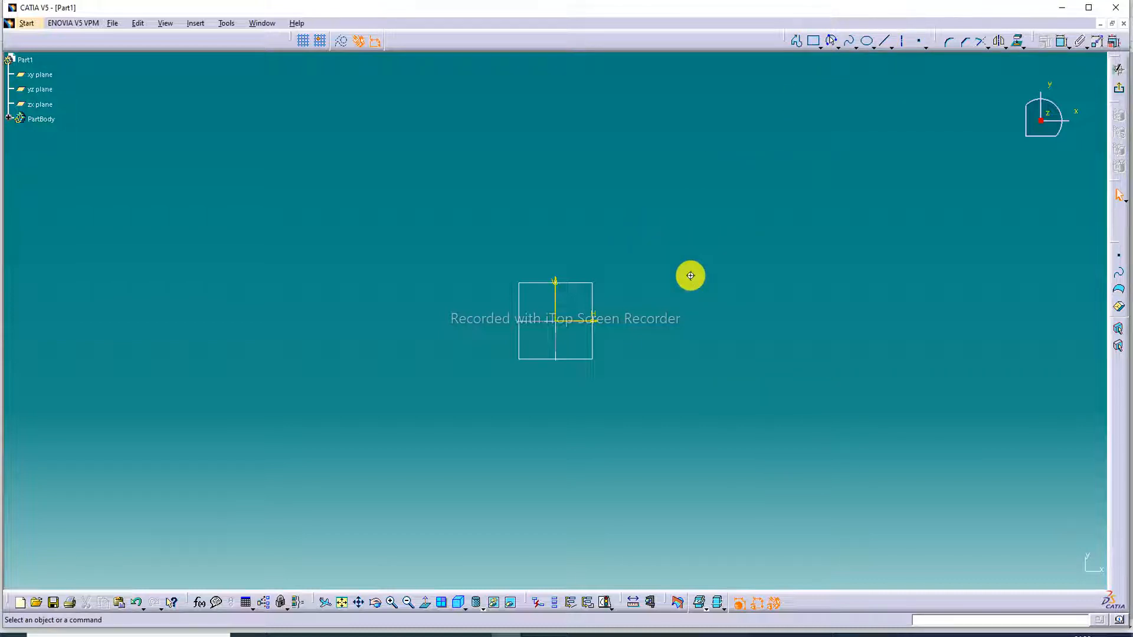
middle_drag(691, 278, 673, 303)
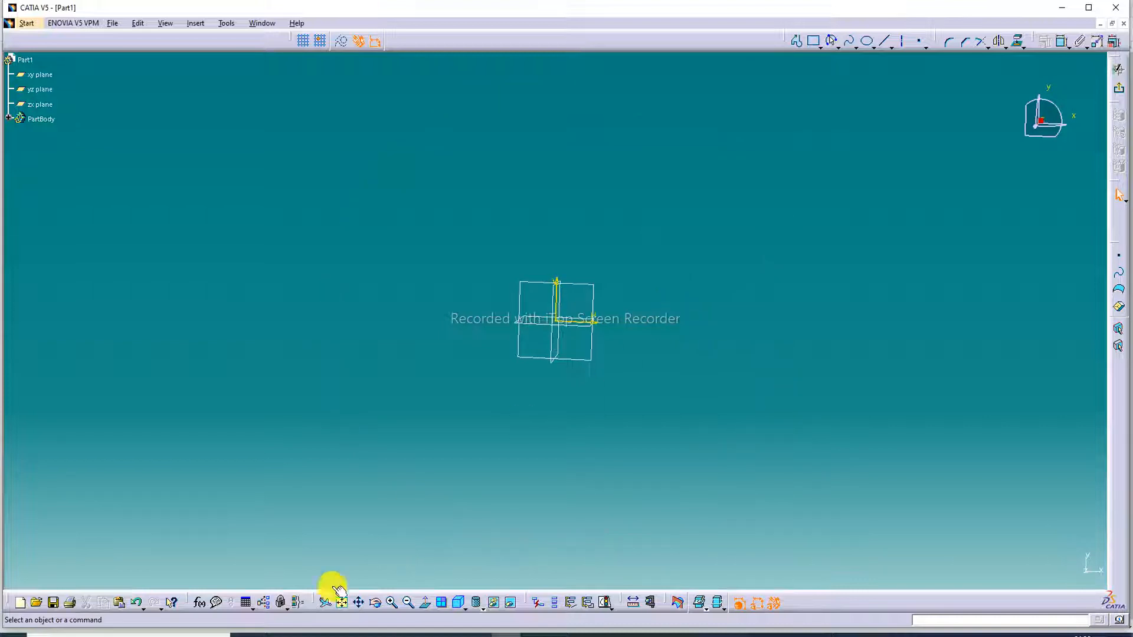
click(143, 604)
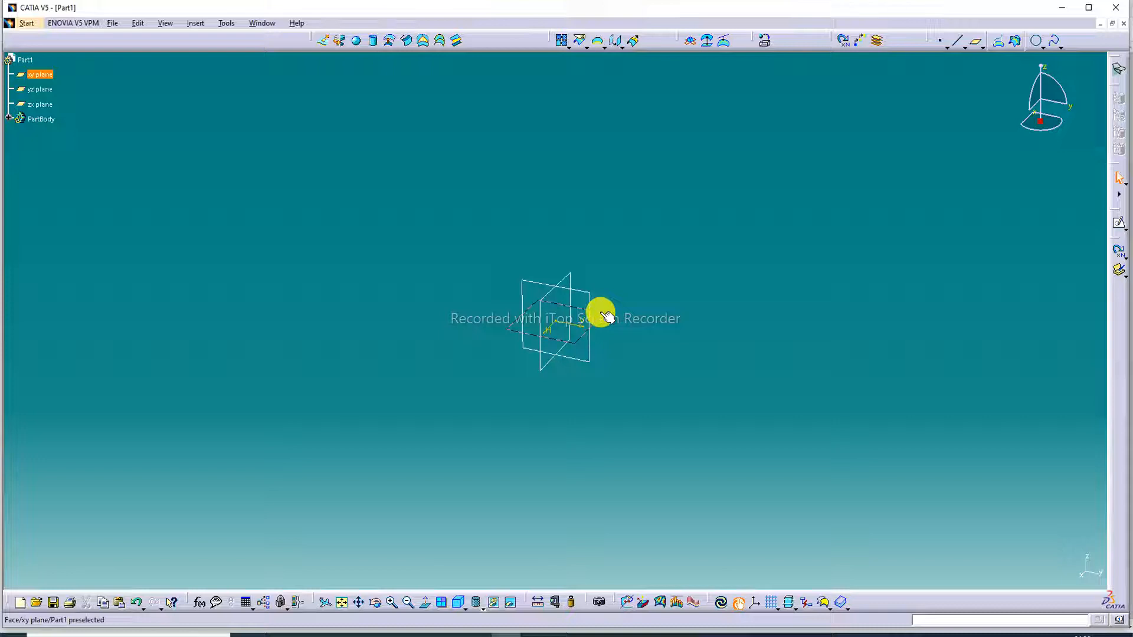
Step: Hide the xy and zx reference planes
right_click(604, 314)
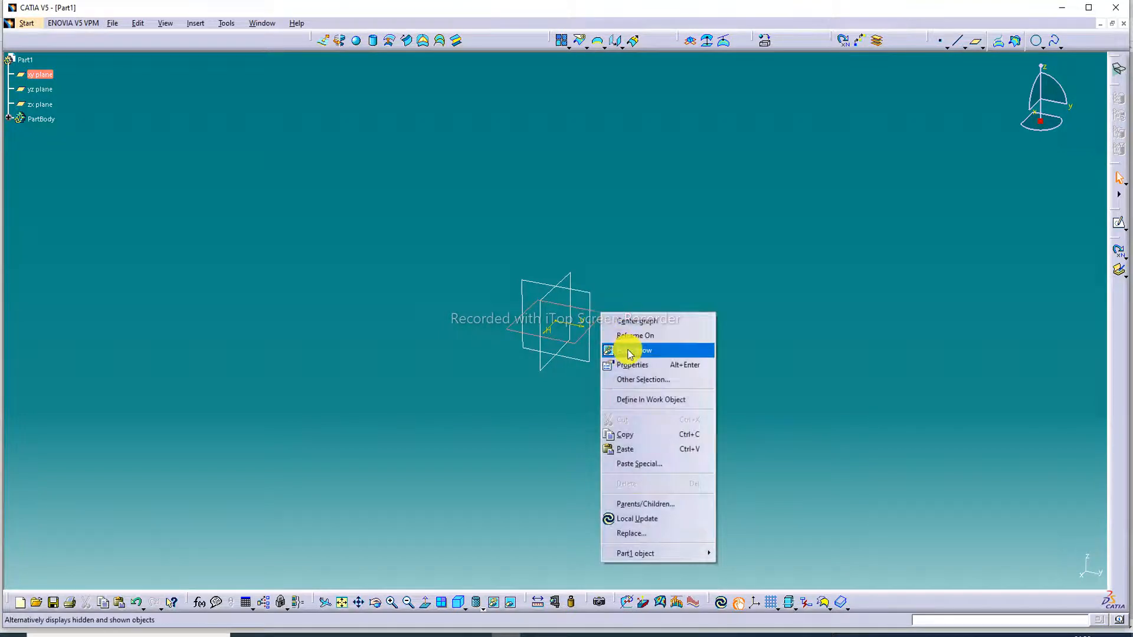
click(629, 352)
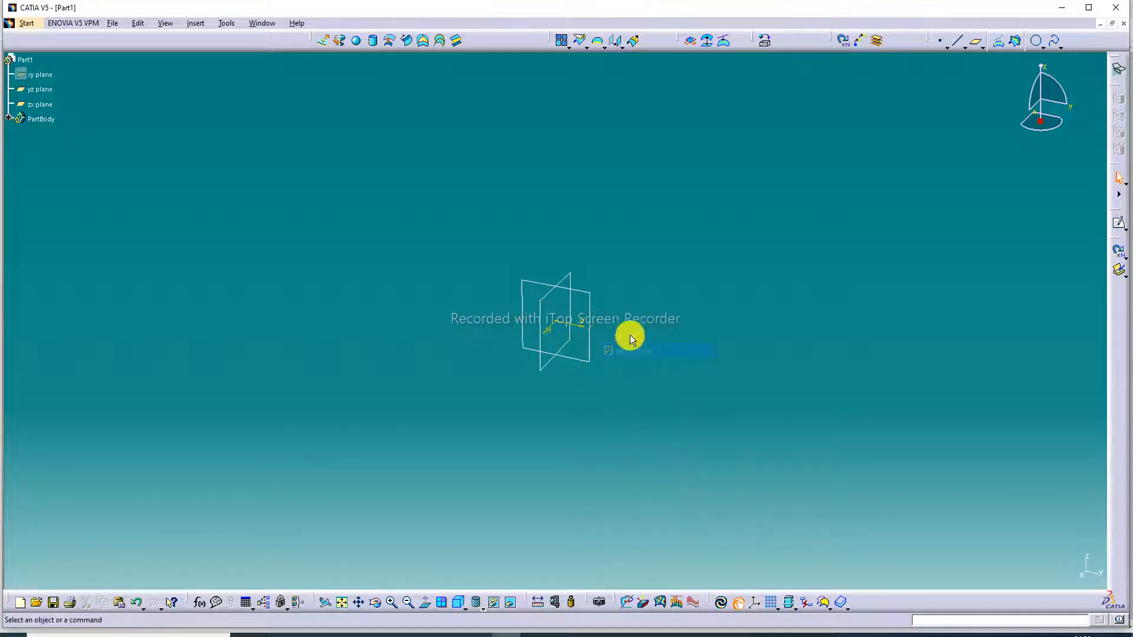
right_click(570, 281)
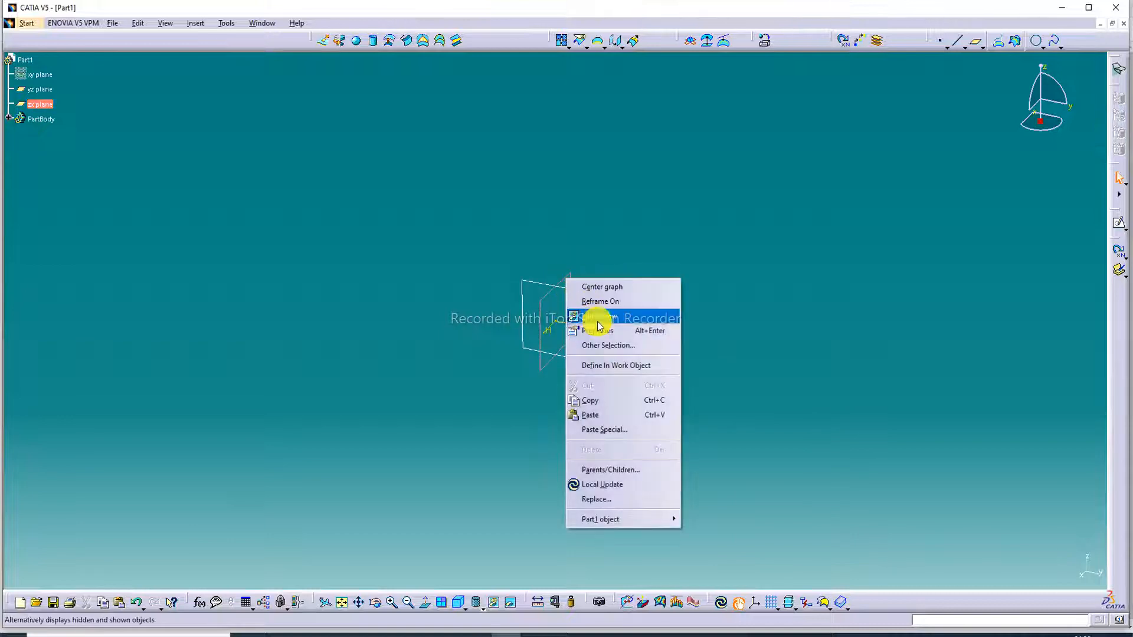
click(617, 315)
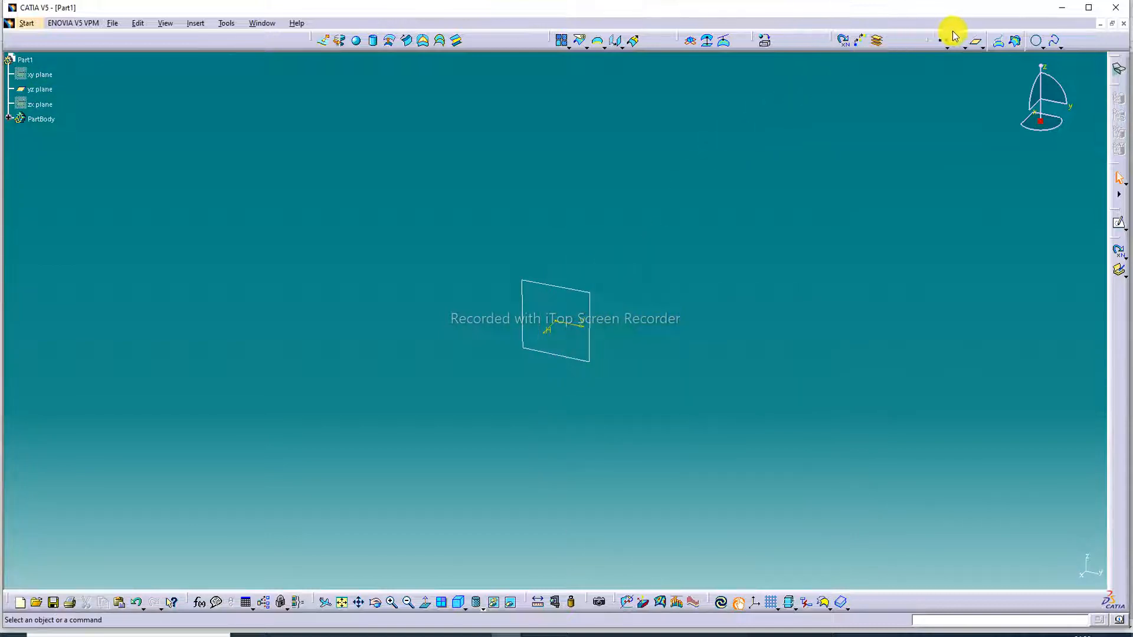
Step: Create a plane offset 75 mm from the yz plane
click(978, 45)
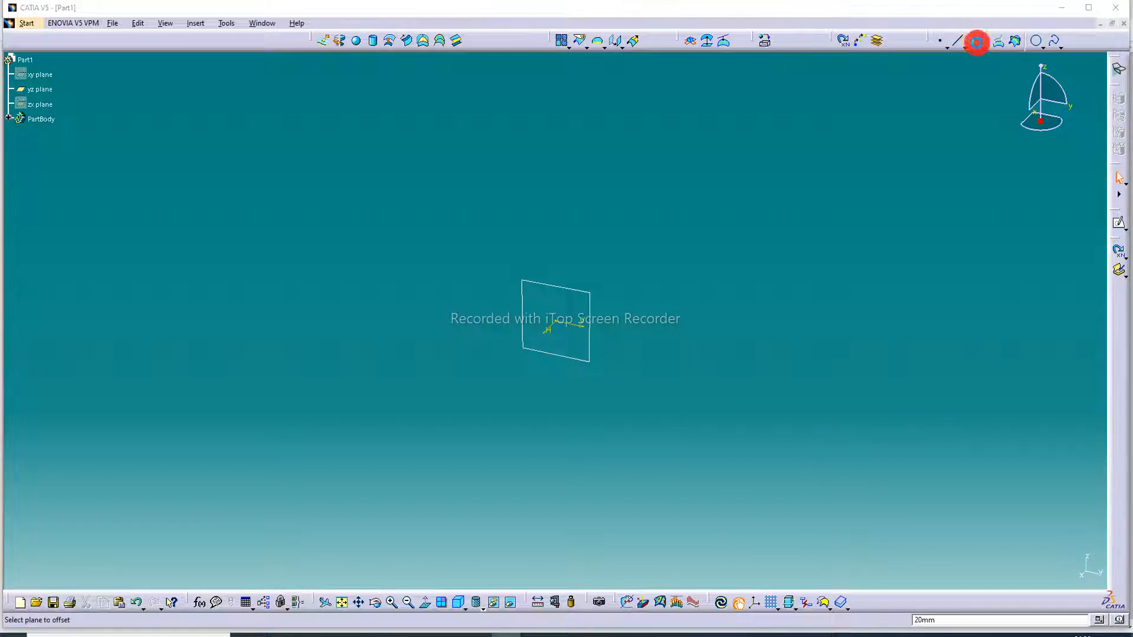
click(590, 298)
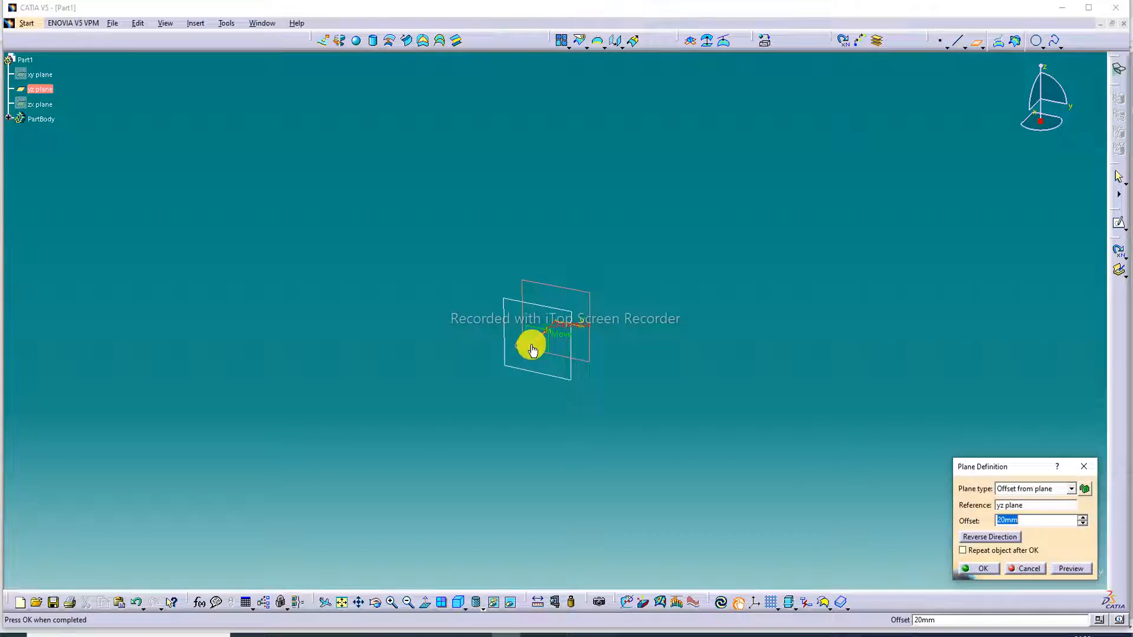
drag(532, 350, 469, 392)
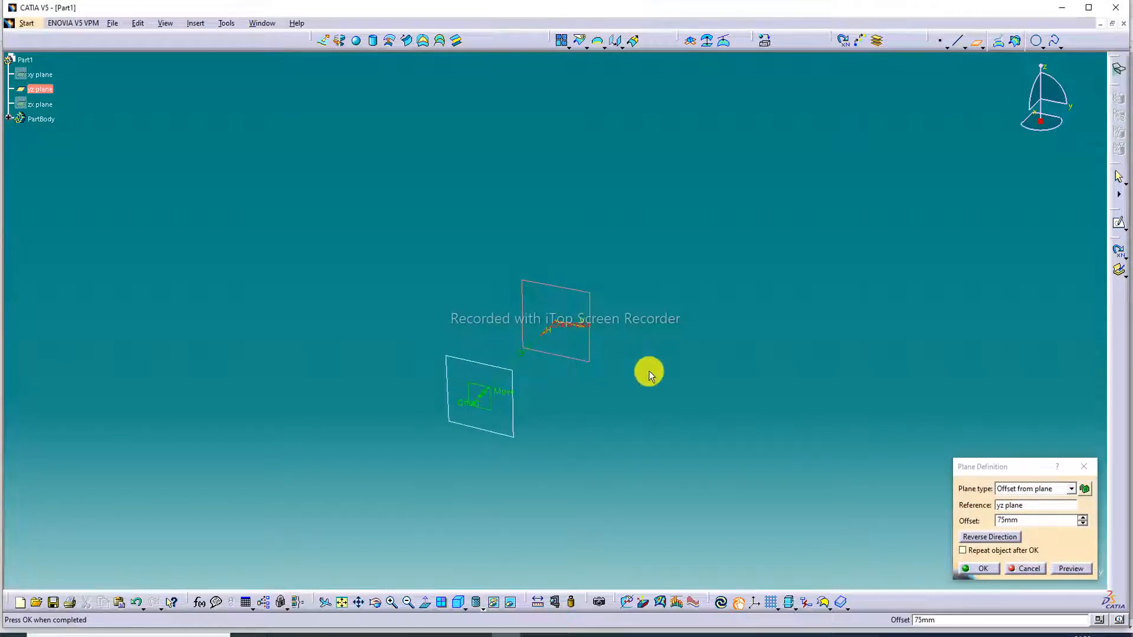
click(980, 569)
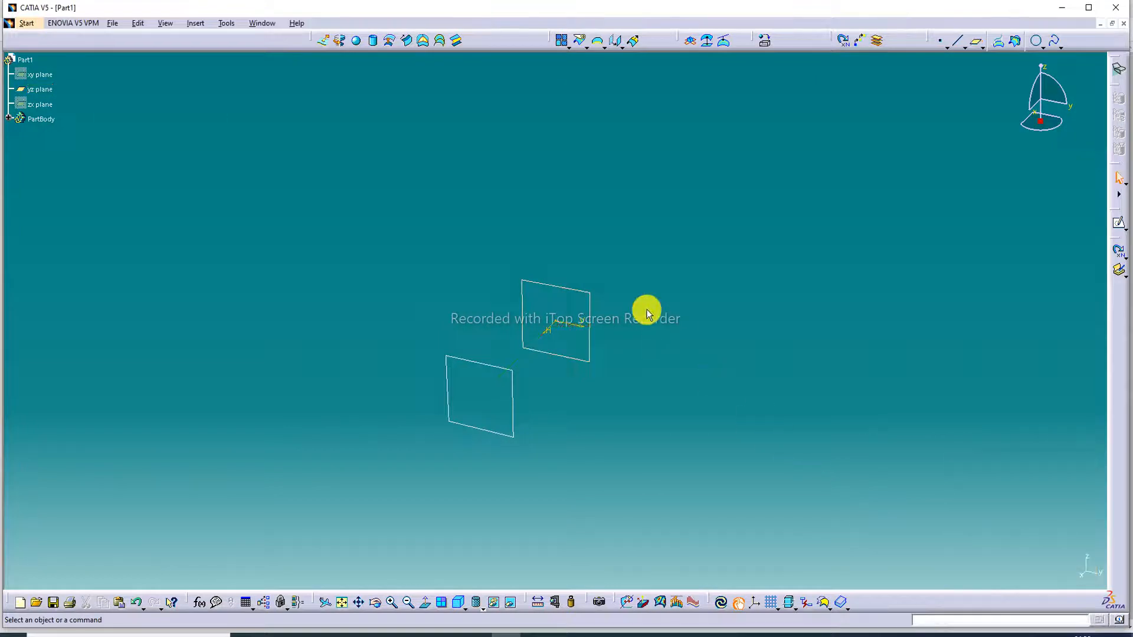
Step: Create another plane offset -95 mm from the yz plane, on the side opposite the 75 mm plane
click(980, 42)
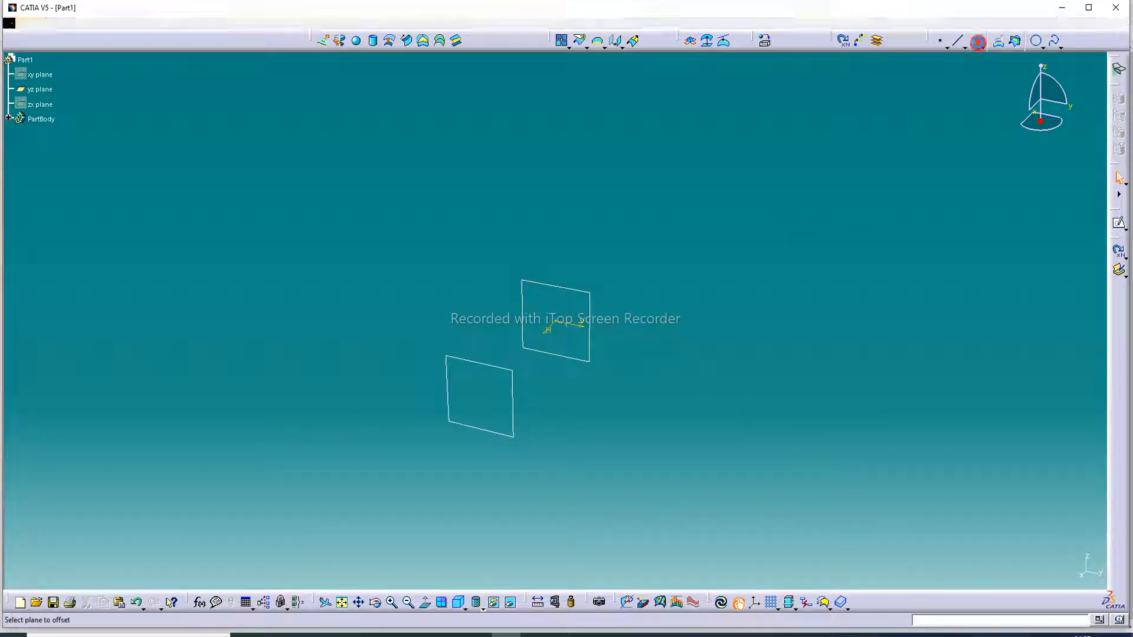
click(593, 292)
drag(511, 370, 648, 262)
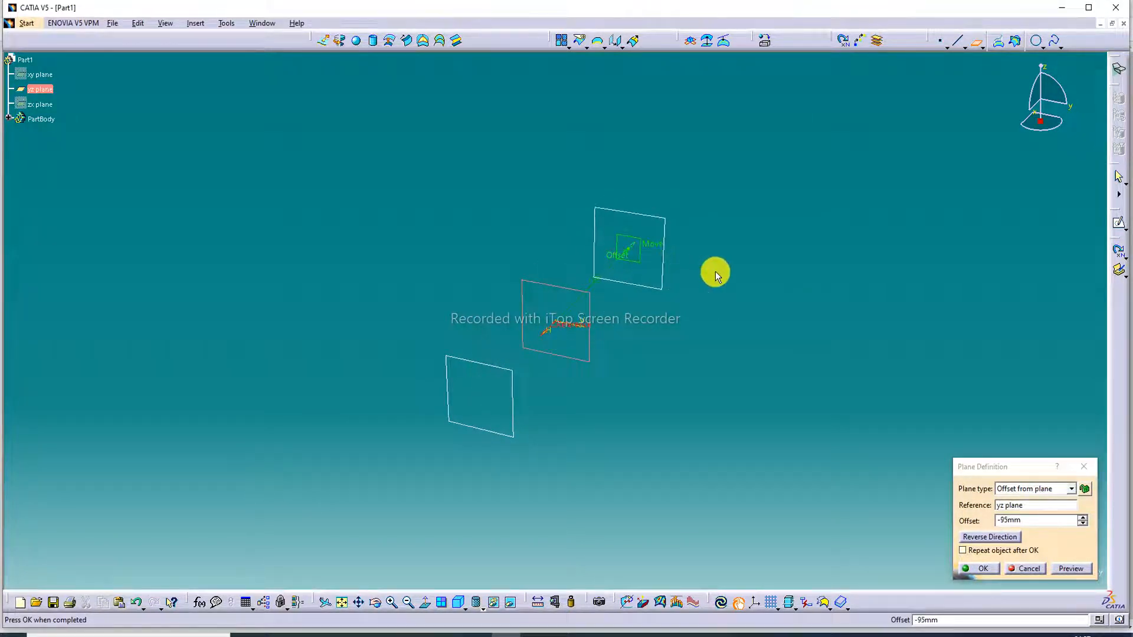
click(981, 569)
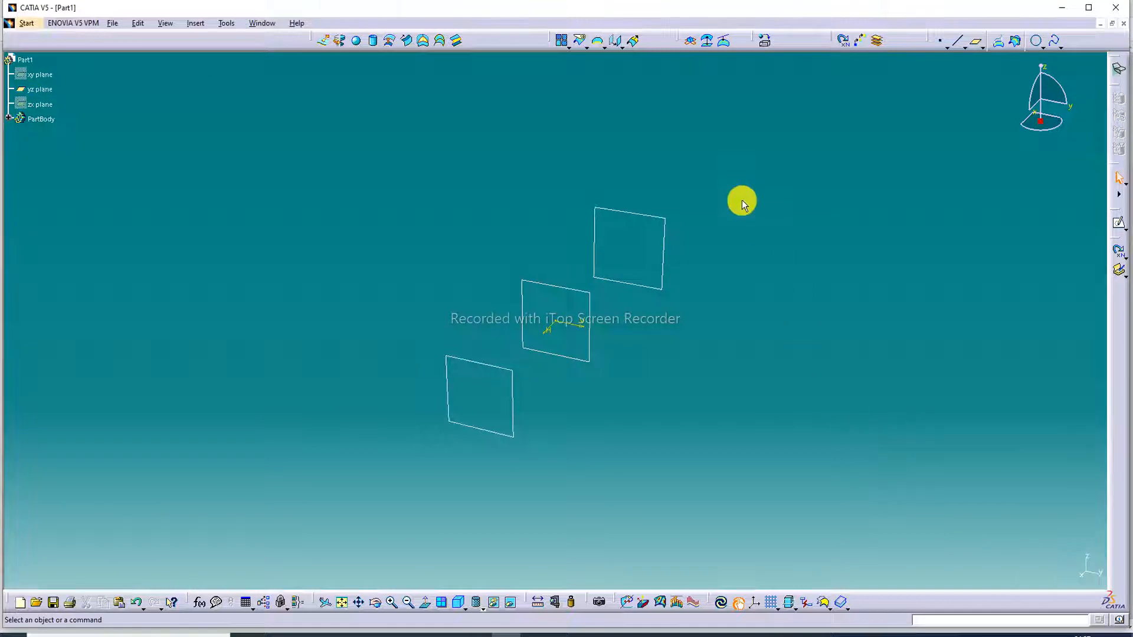
Step: Delete the plane offset -95 mm from the yz plane
middle_drag(653, 255, 642, 326)
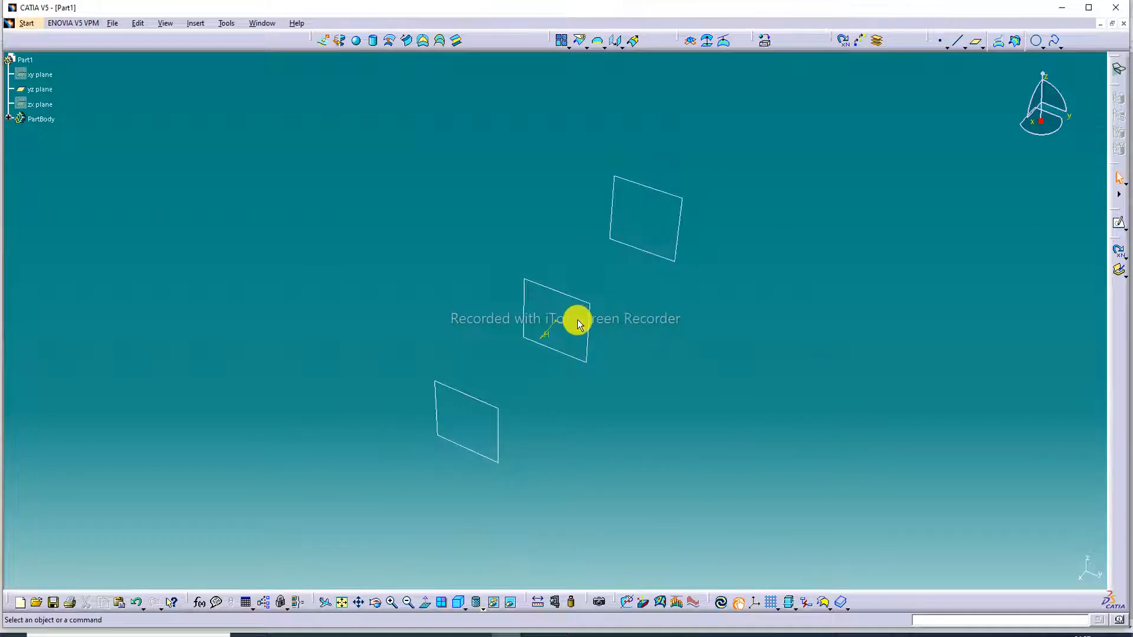
click(670, 201)
key(Delete)
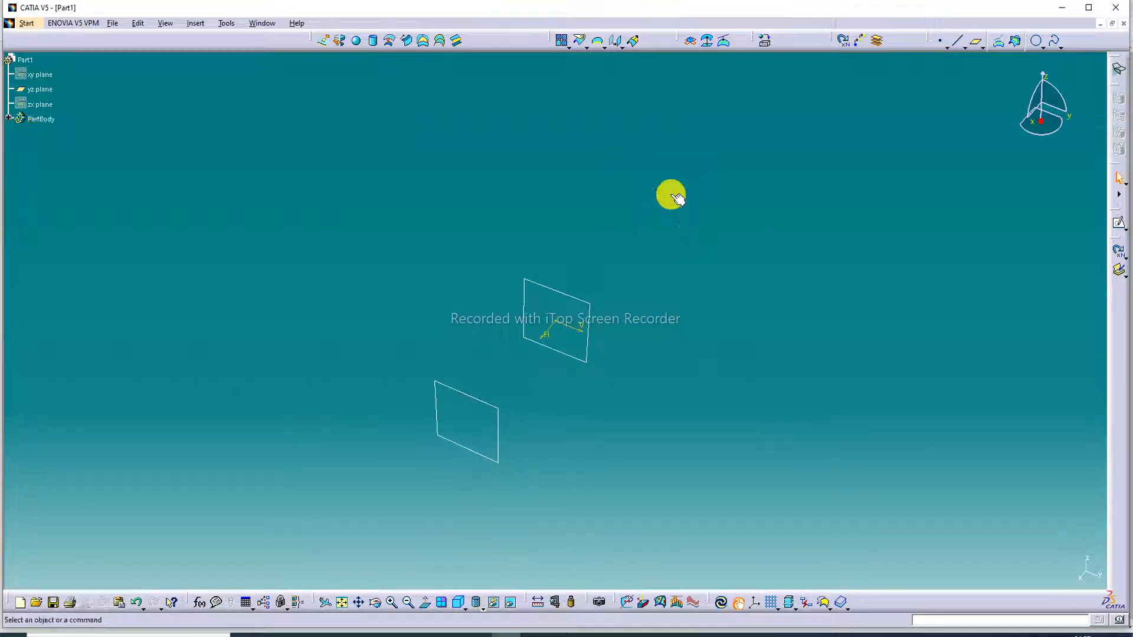
Step: Create an offset plane from the yz plane, positioned roughly midway between it and the 75 mm offset plane
click(978, 43)
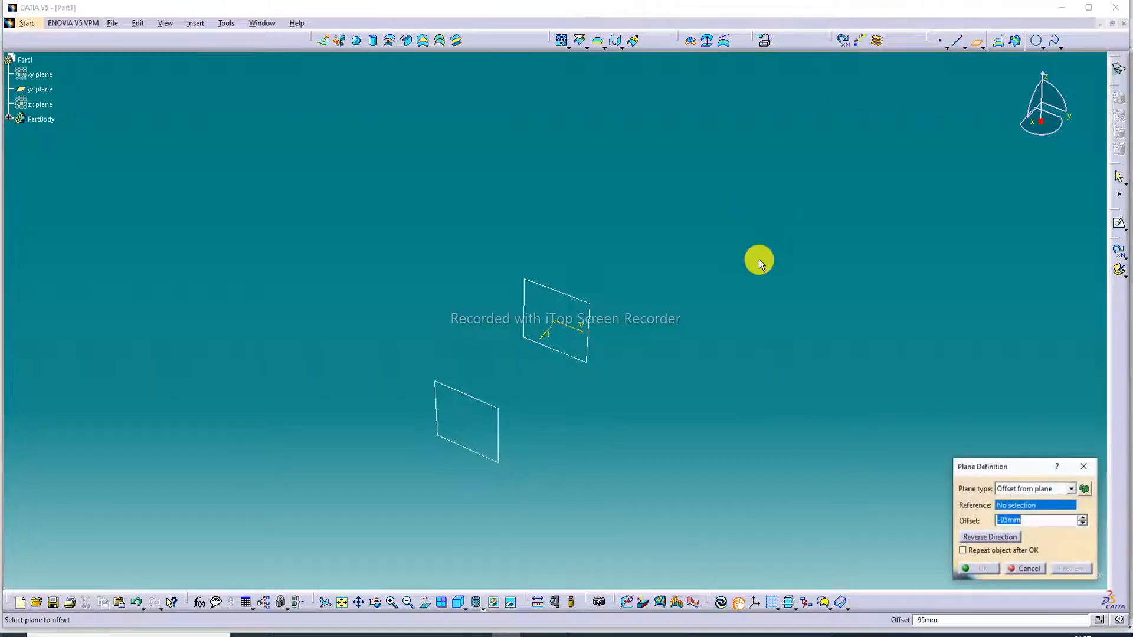
click(586, 328)
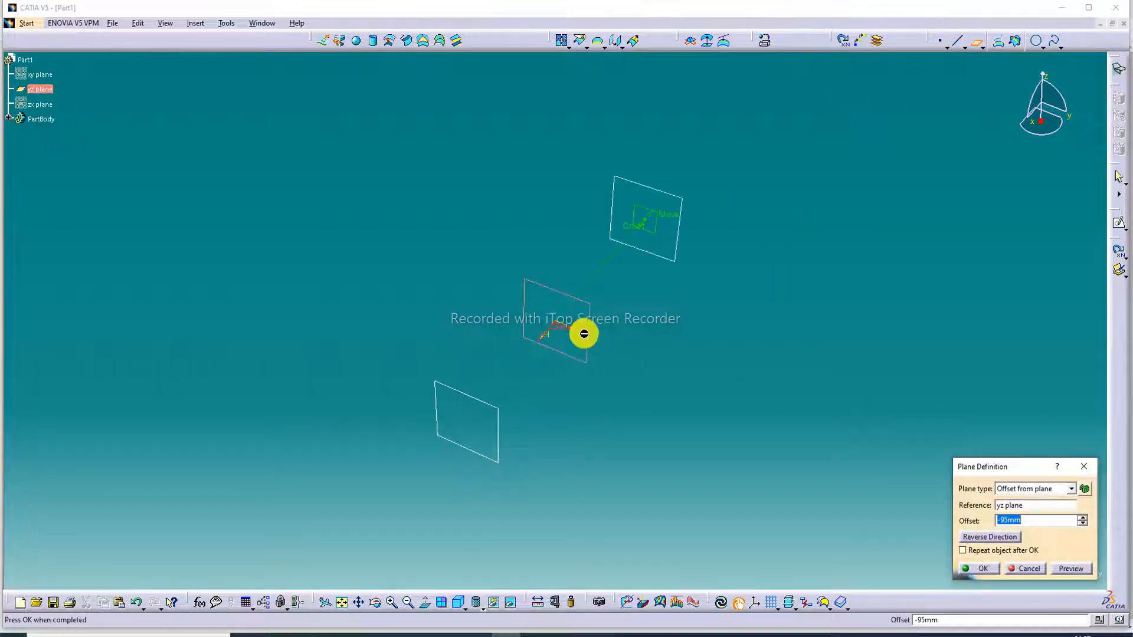
drag(655, 213, 506, 356)
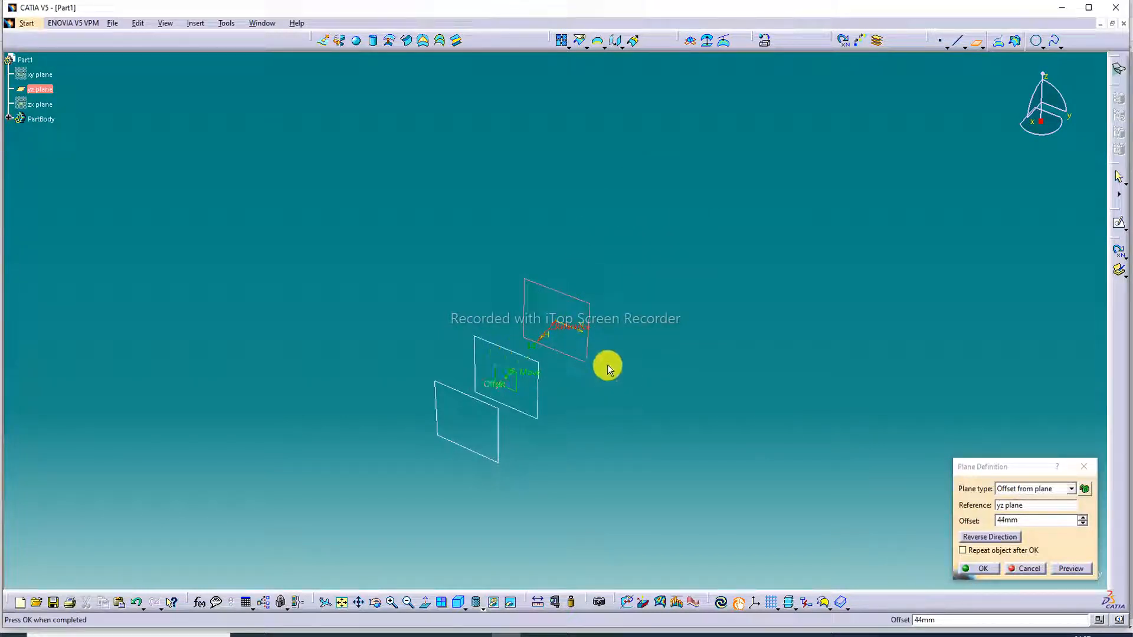
middle_drag(607, 365, 574, 430)
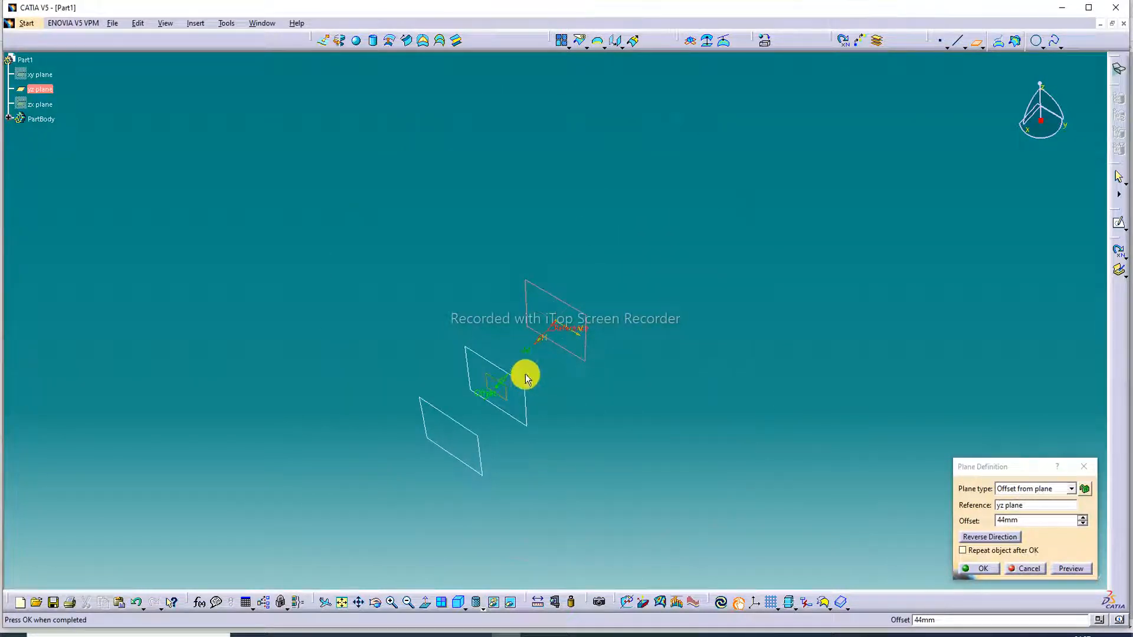
drag(518, 378, 527, 371)
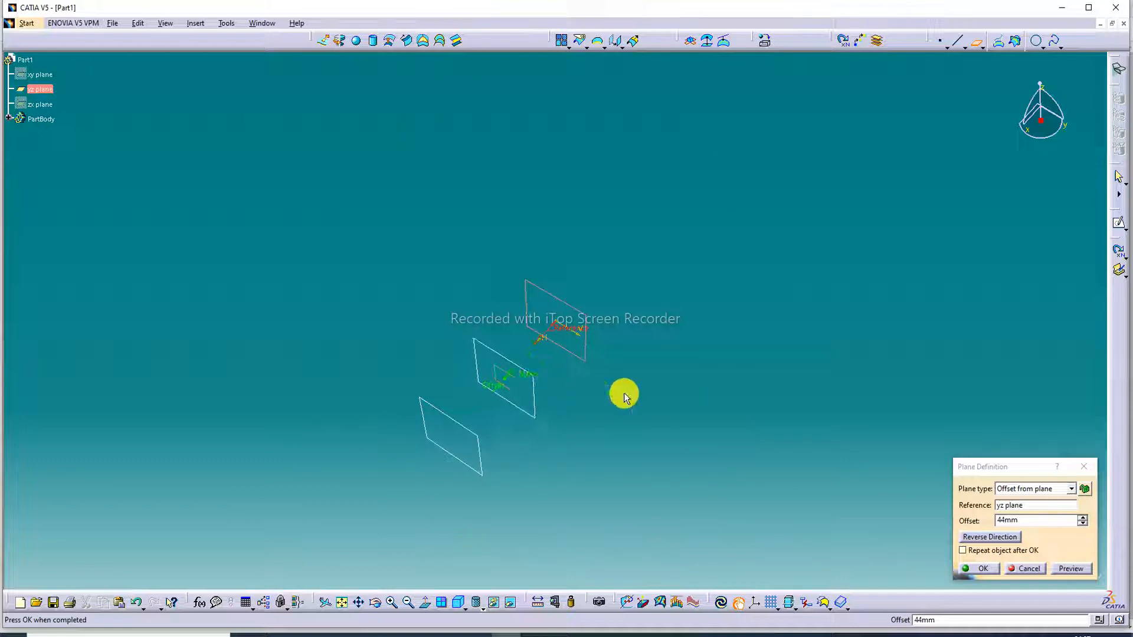
click(994, 571)
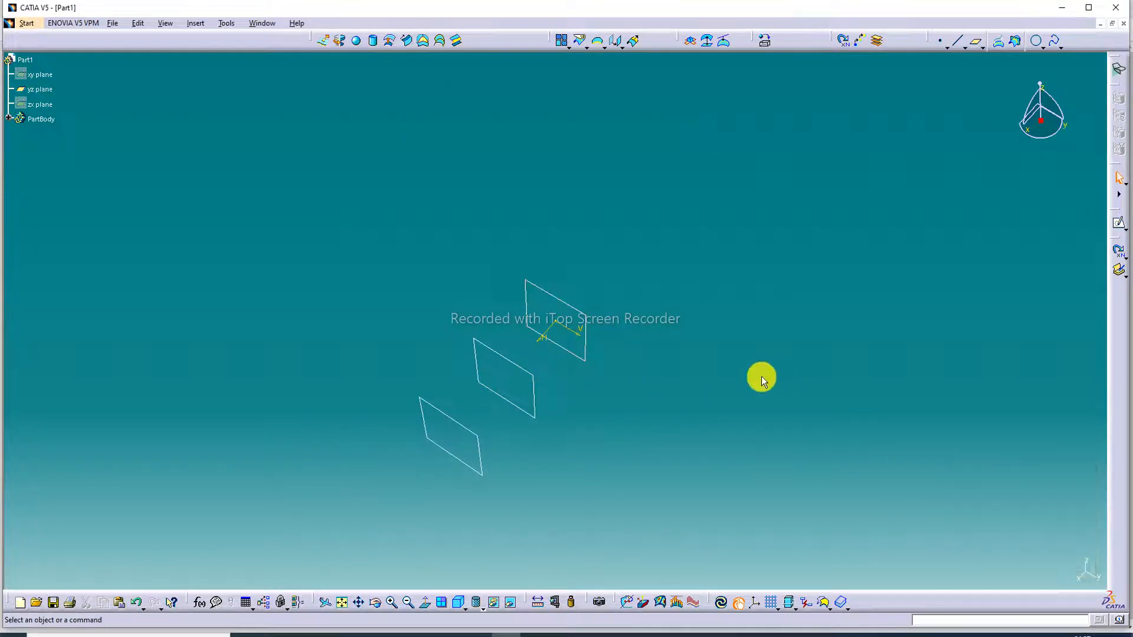
Step: Sketch a wavy four-point spline on the yz plane, starting at the origin and spanning about 188 mm horizontally, and exit the sketch
click(593, 313)
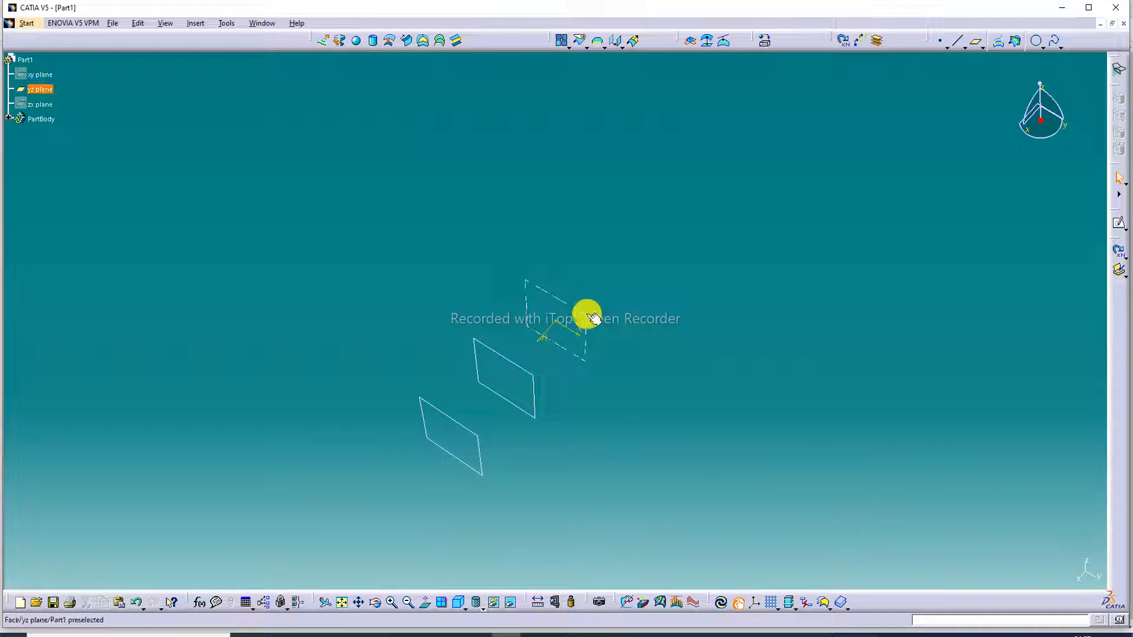
click(1113, 227)
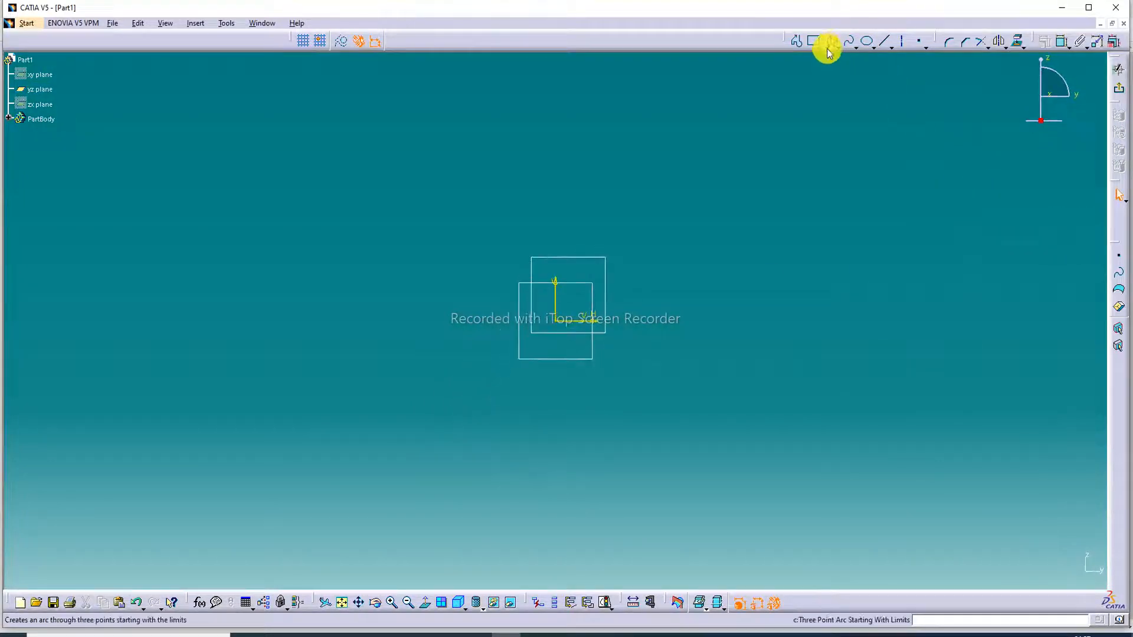
click(832, 41)
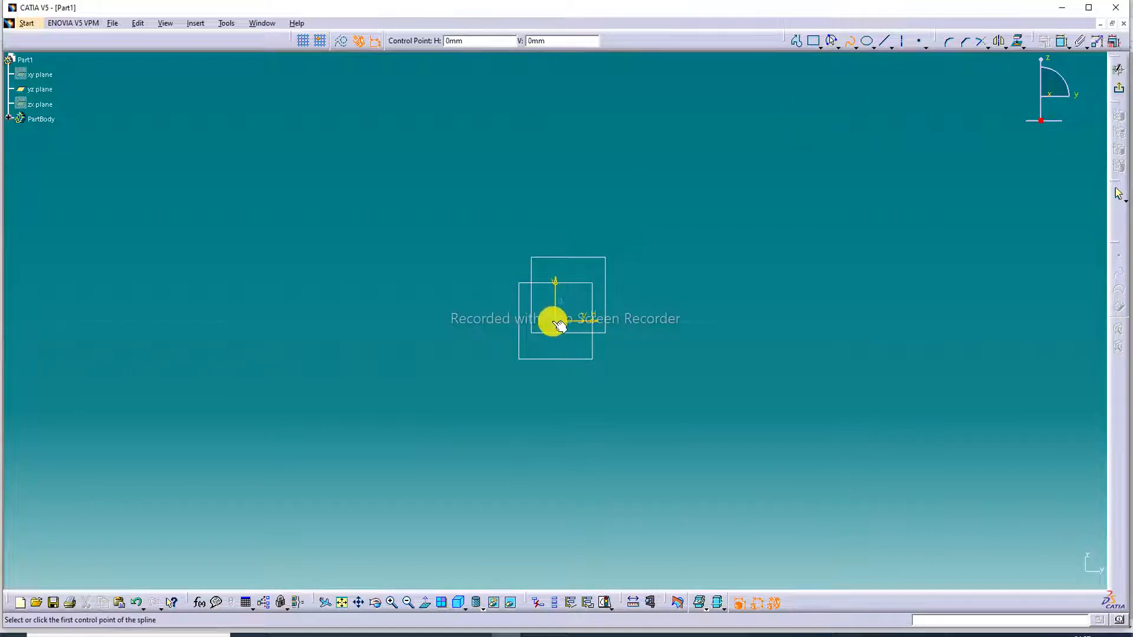
click(557, 321)
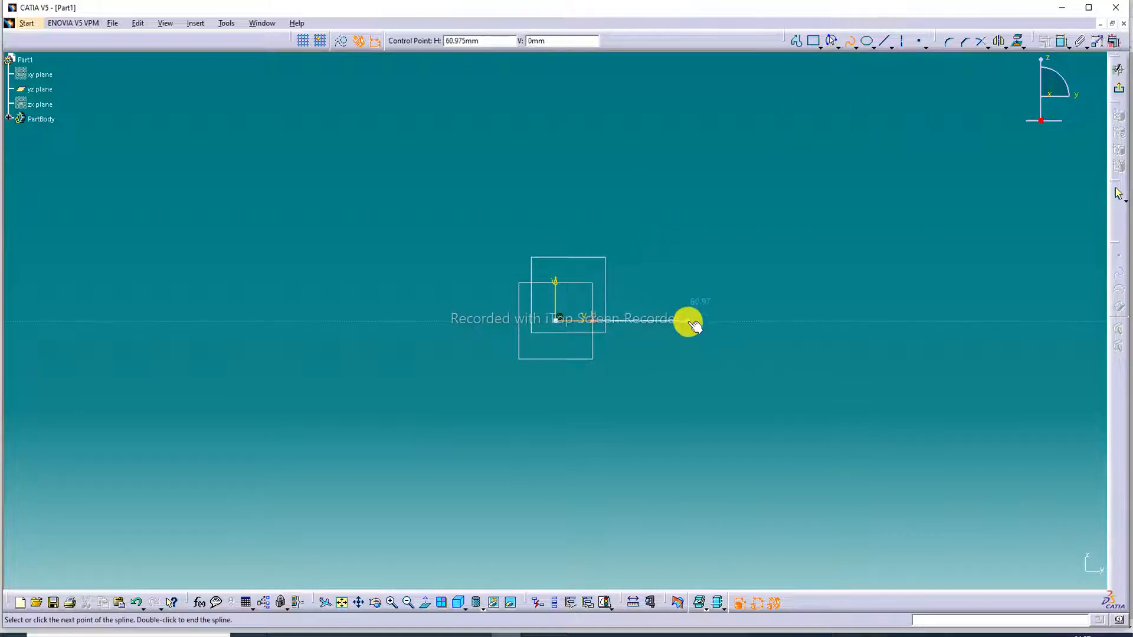
click(705, 336)
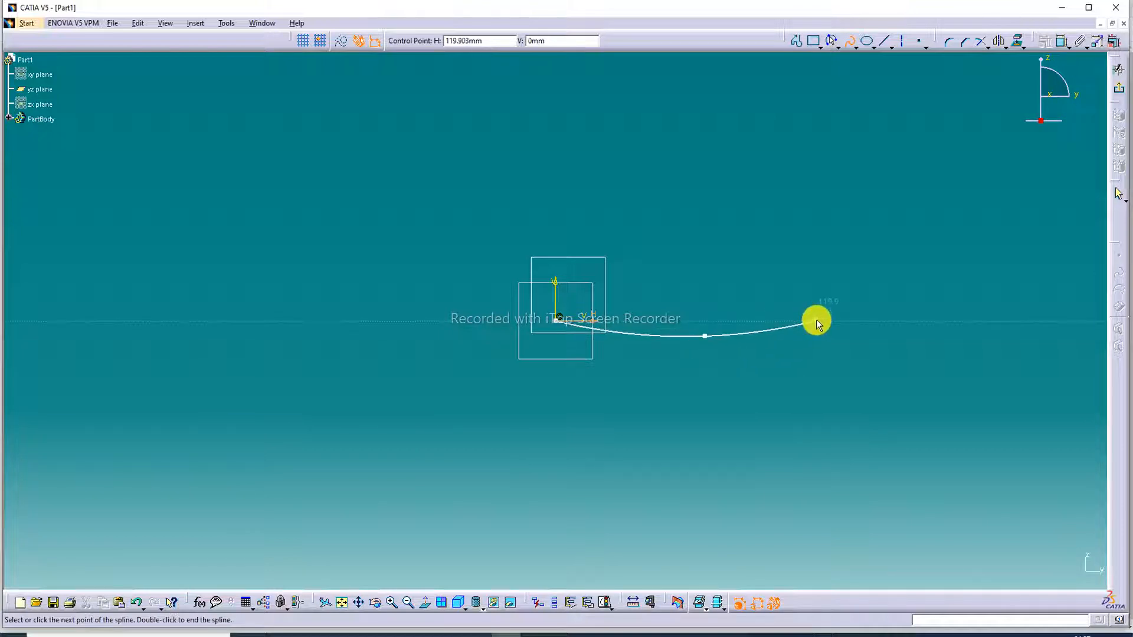
click(816, 320)
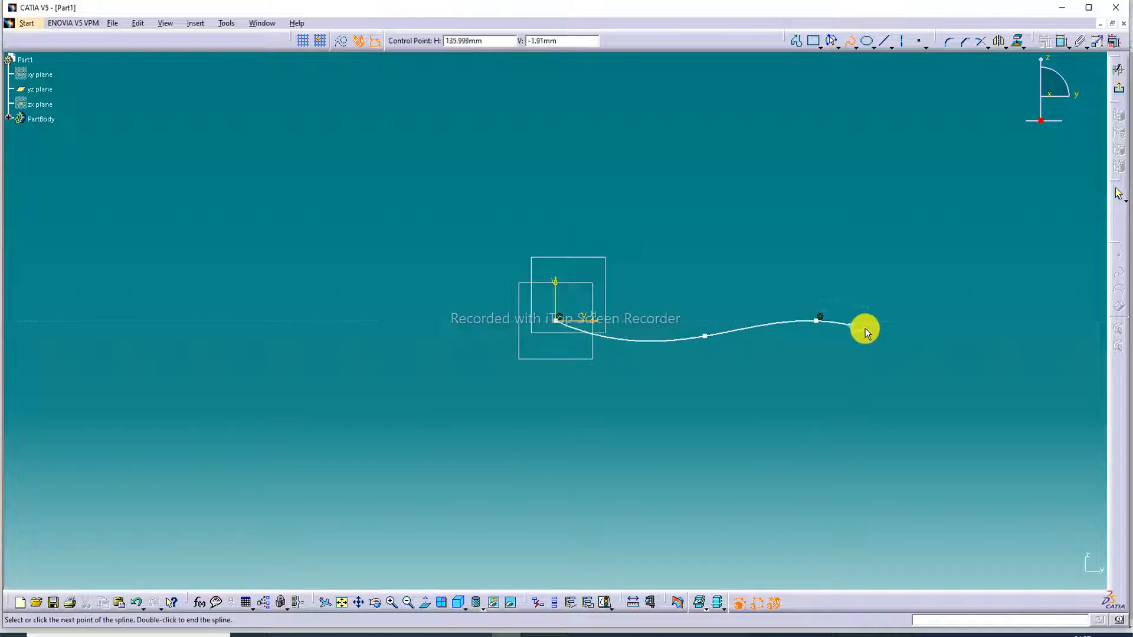
click(965, 336)
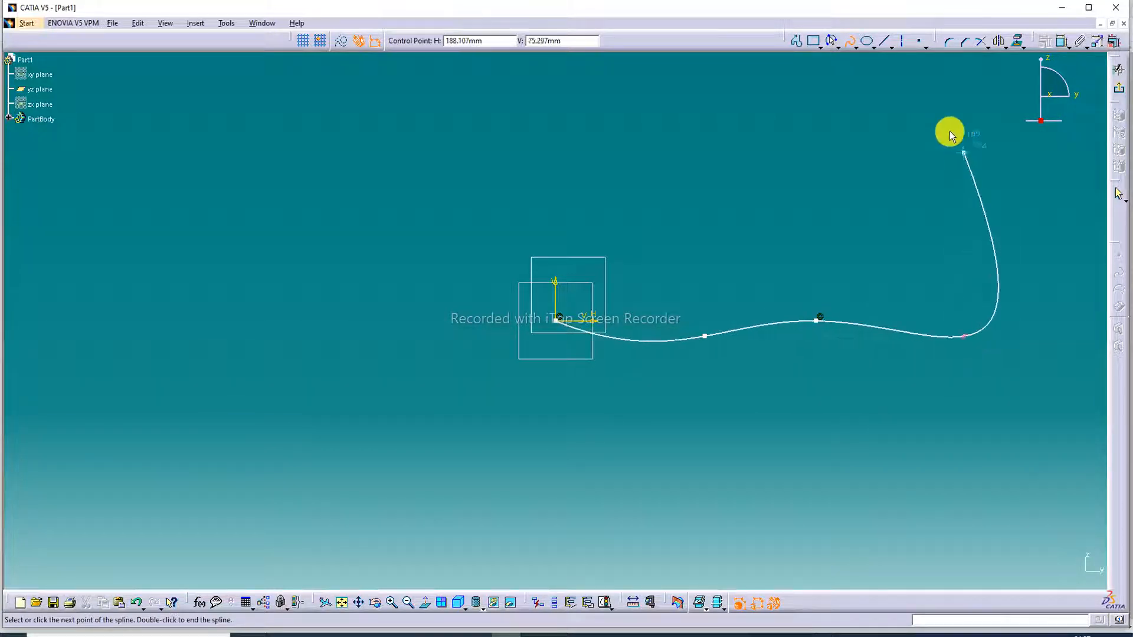
click(851, 44)
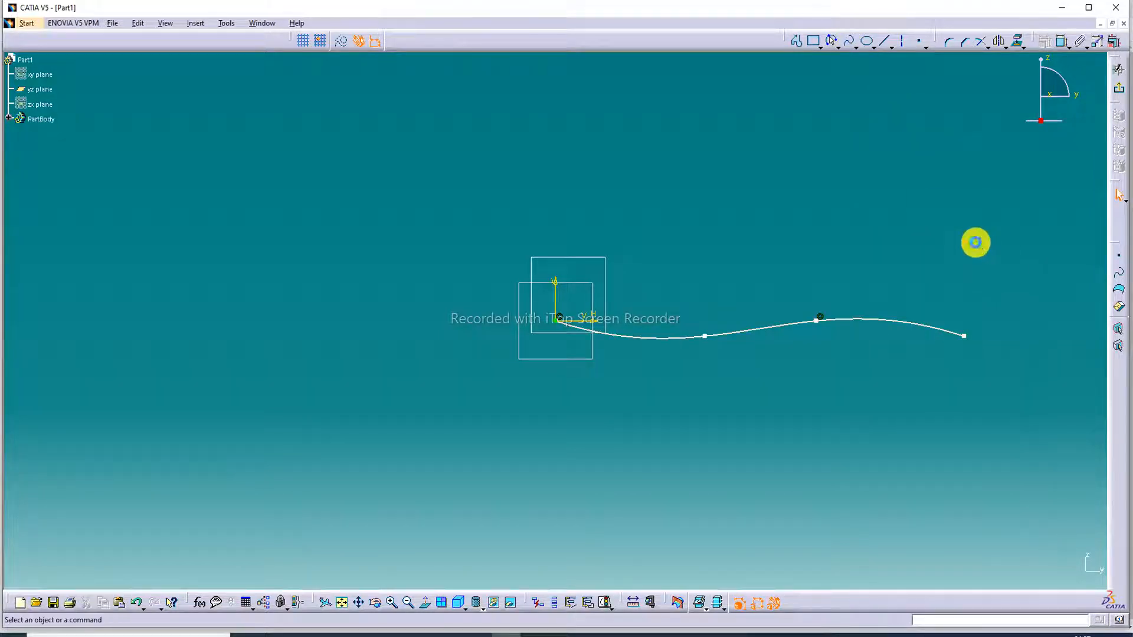
click(1121, 90)
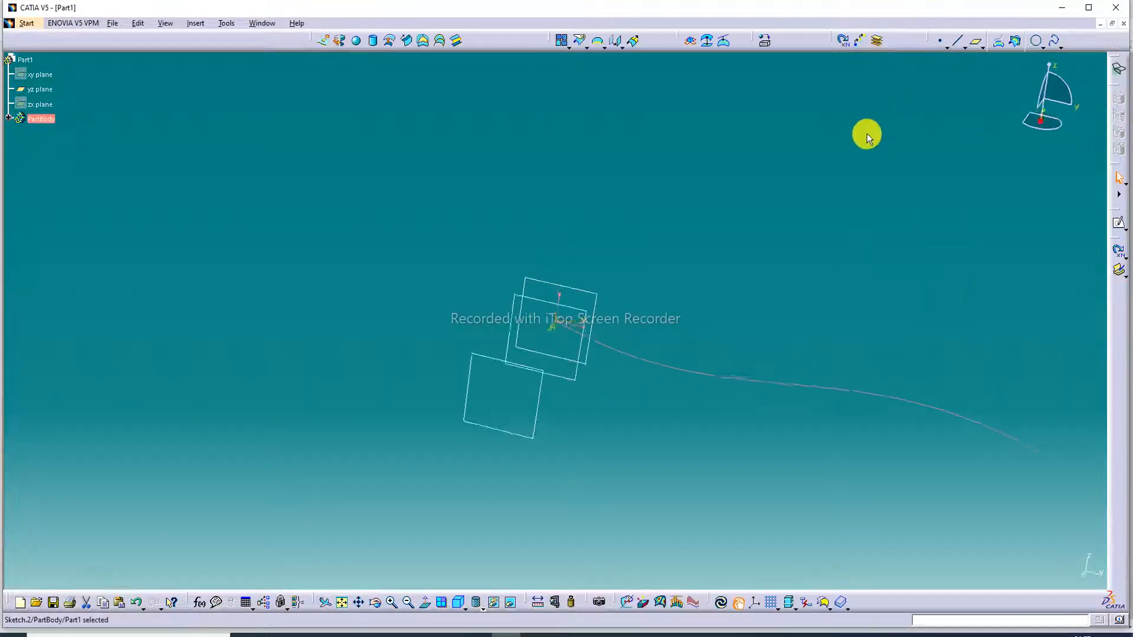
click(341, 602)
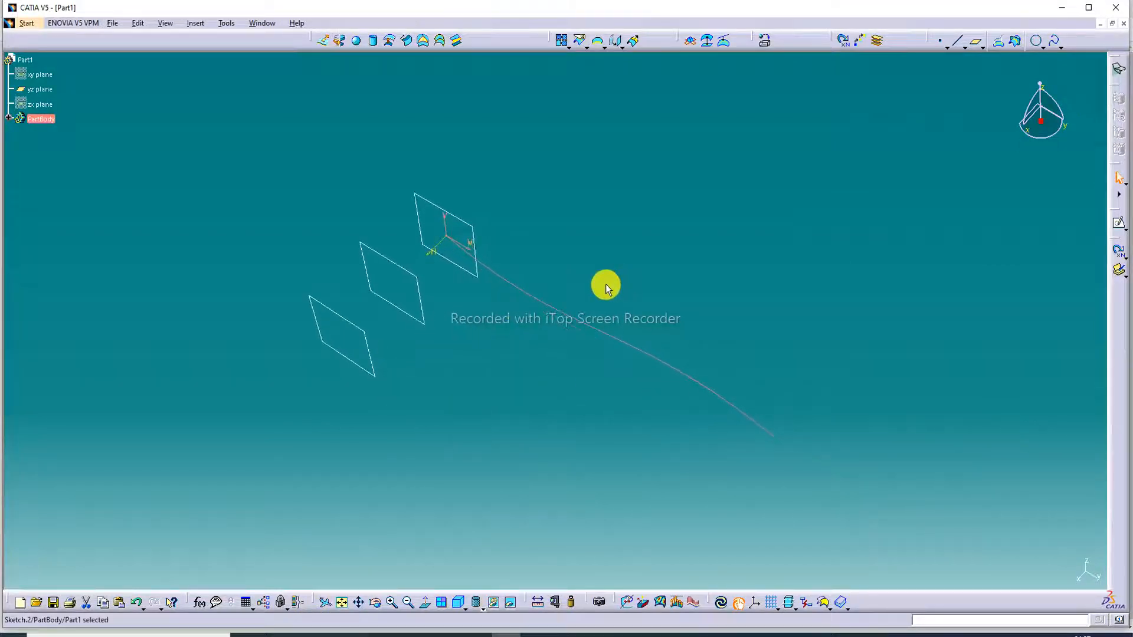
middle_drag(605, 284, 646, 203)
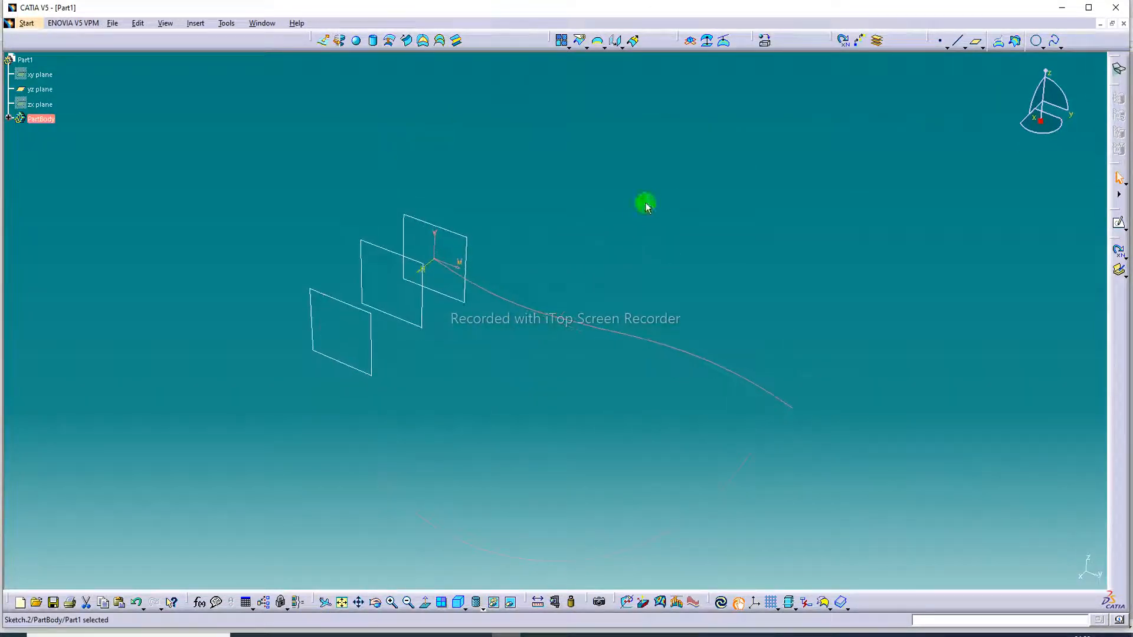
click(646, 203)
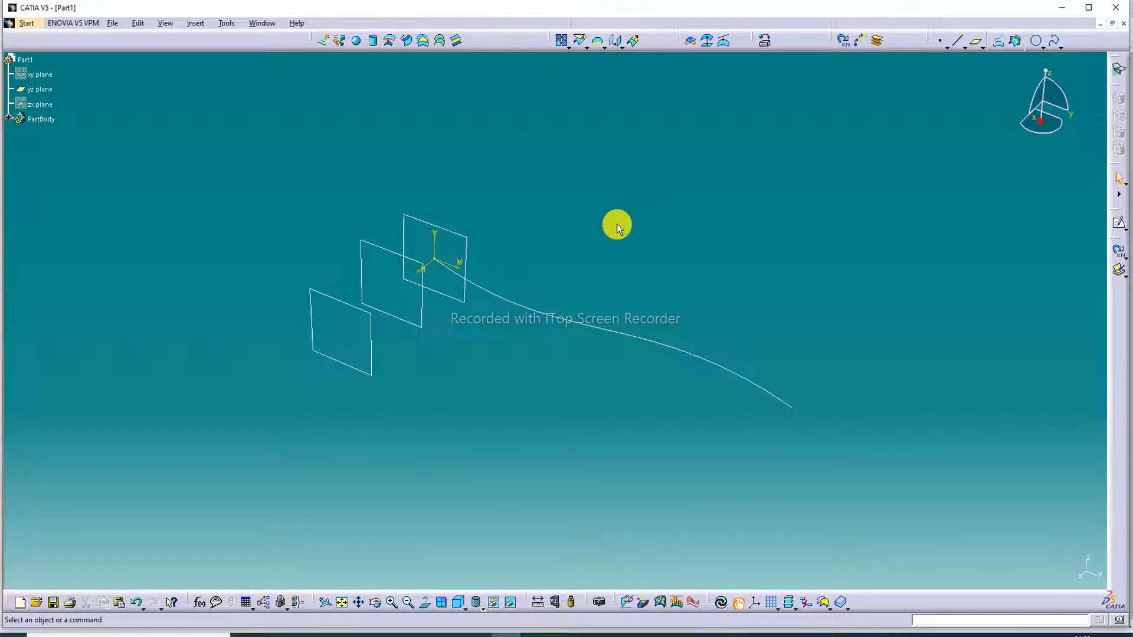
Step: Sketch on the 75 mm offset plane, project the yz-plane spline onto it as a second curve, and exit the sketch
click(374, 320)
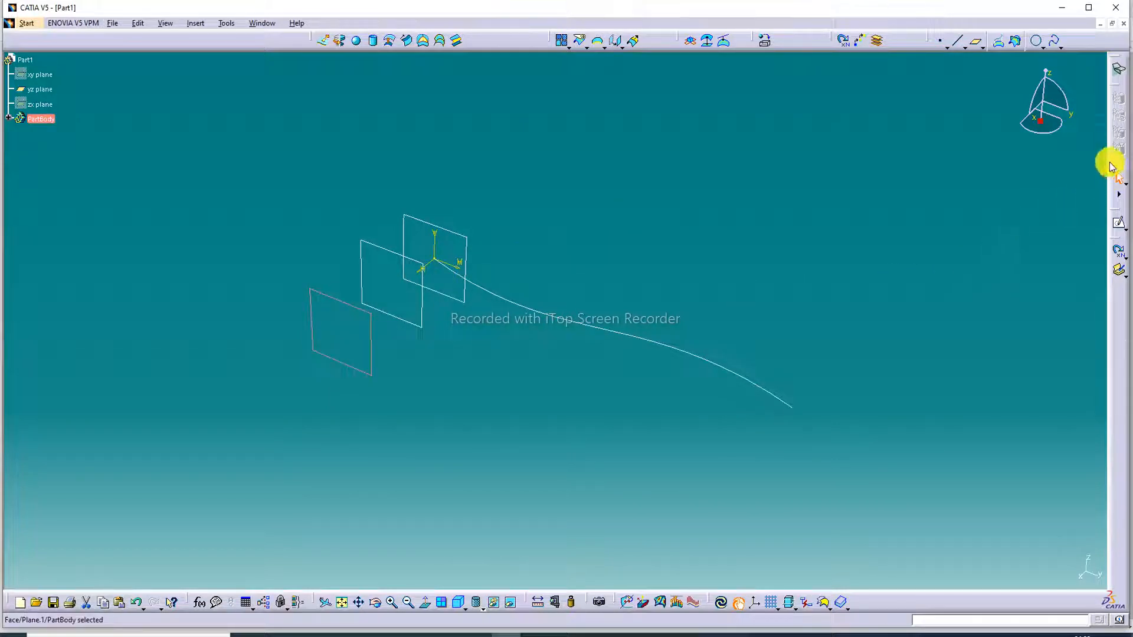
click(1120, 228)
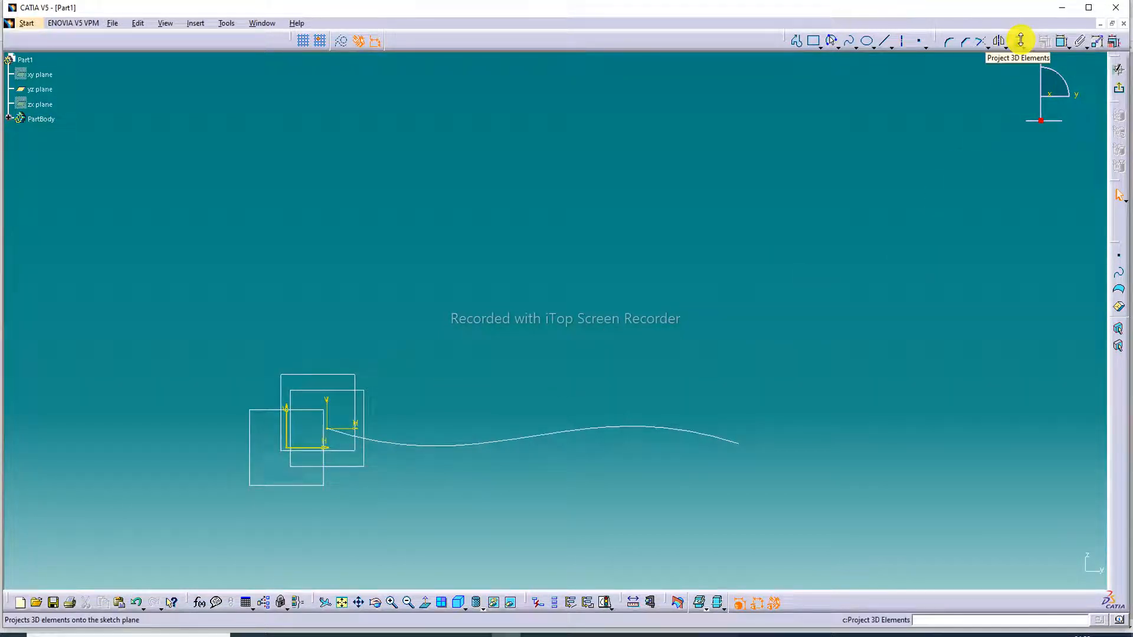
click(1021, 43)
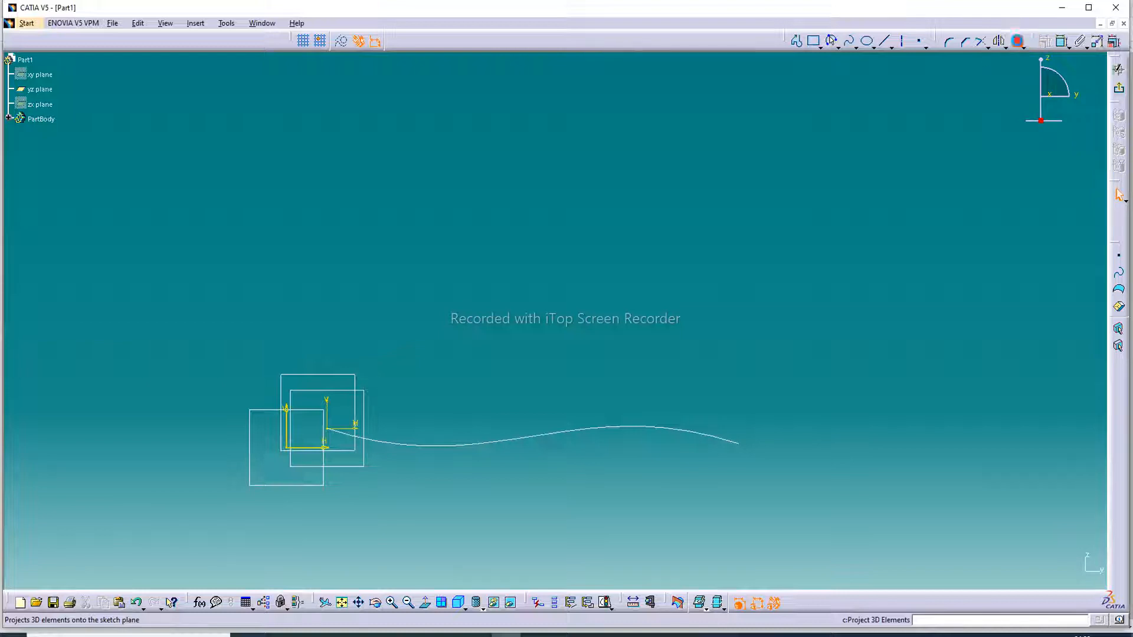
click(635, 429)
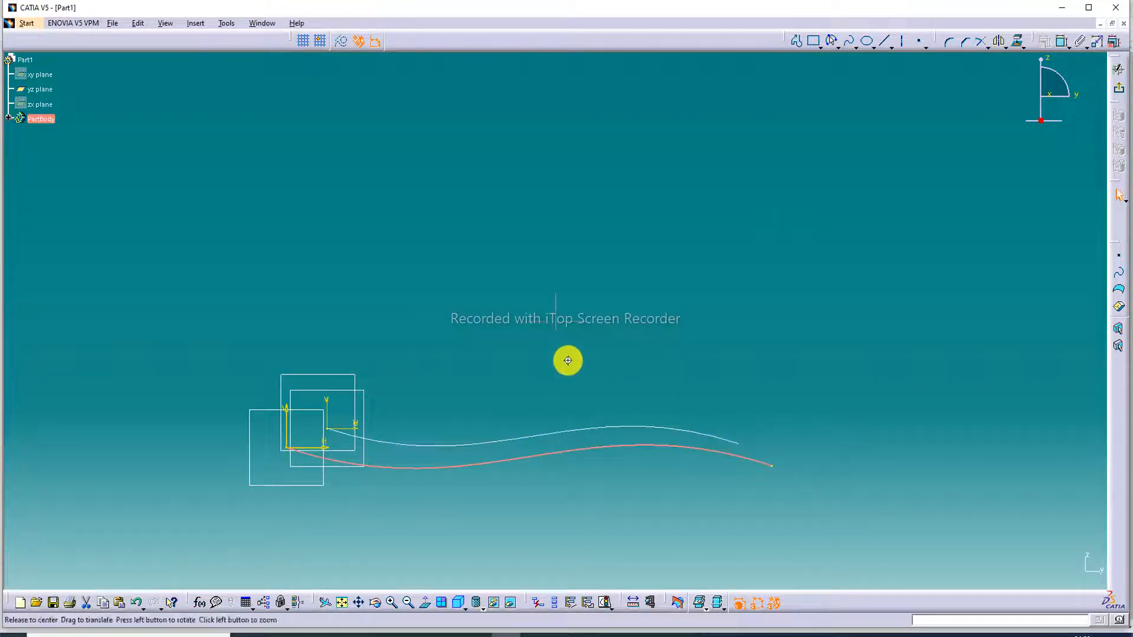
mouse_move(566, 360)
middle_down()
mouse_move(539, 470)
mouse_move(561, 466)
mouse_move(521, 488)
mouse_move(477, 480)
middle_up()
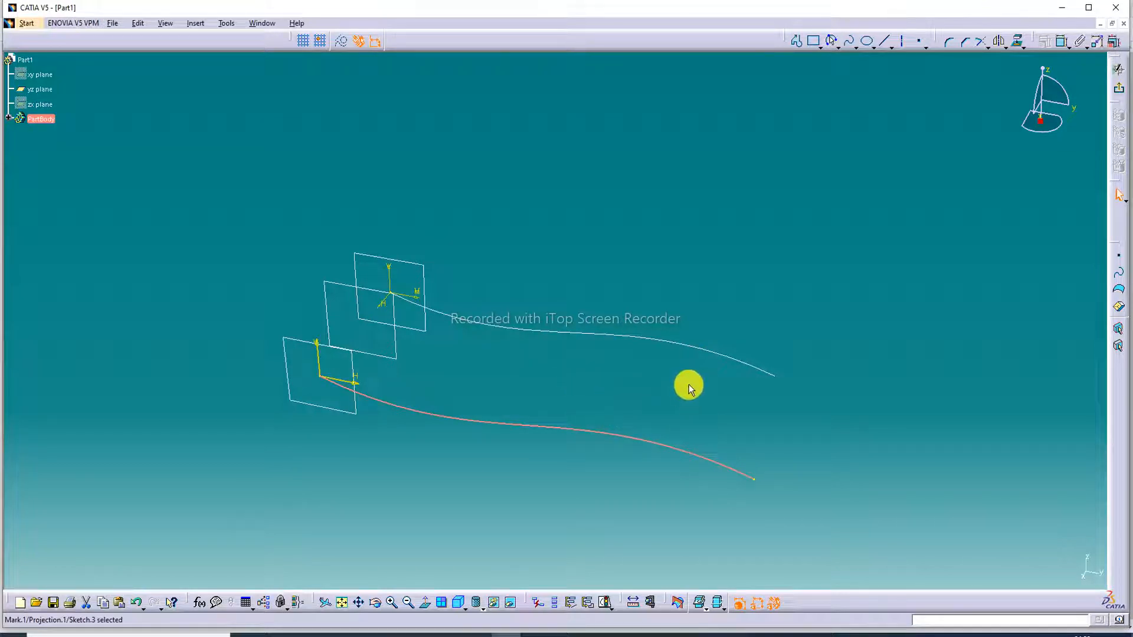
middle_drag(685, 385, 628, 476)
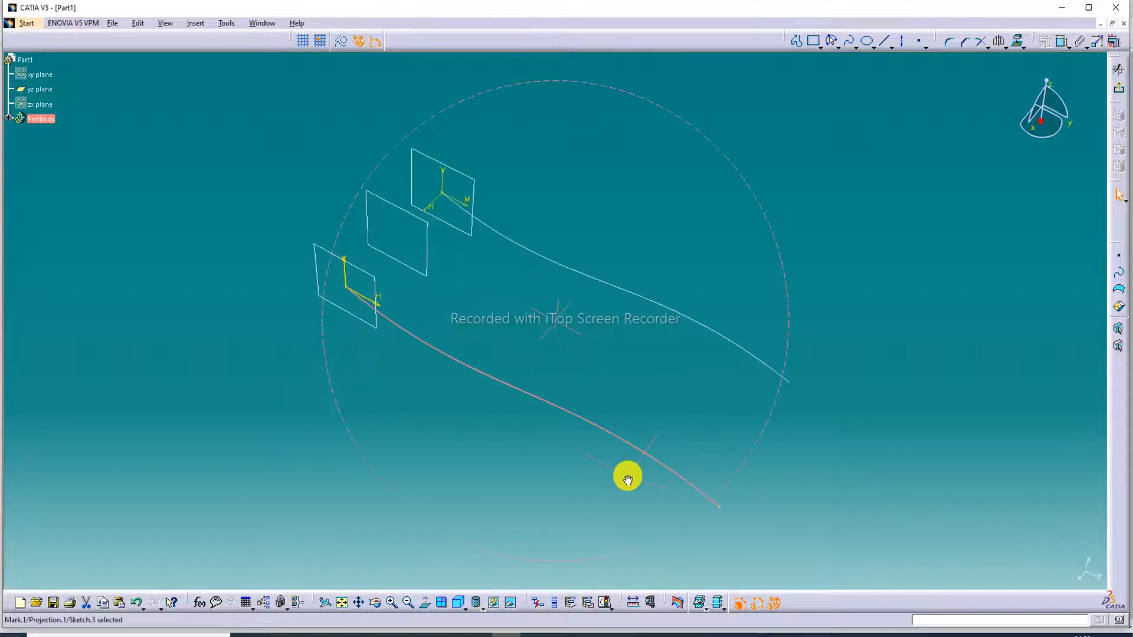
click(1118, 89)
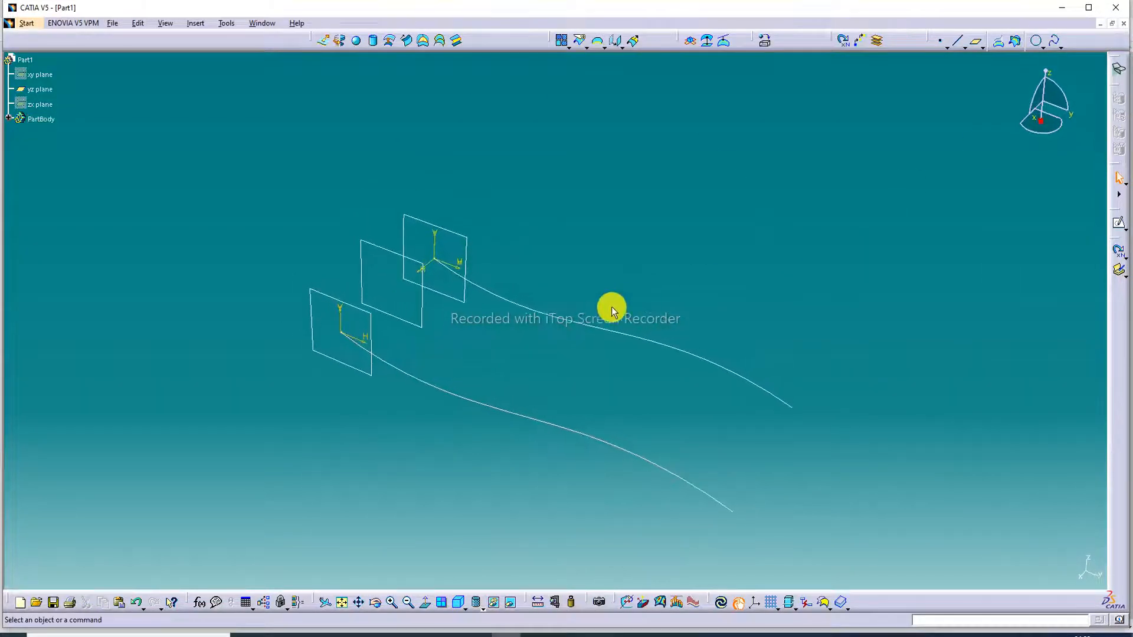
Step: Sketch a wavy four-point spline on the middle offset plane, starting about 49 mm above the origin, and exit the sketch
click(425, 315)
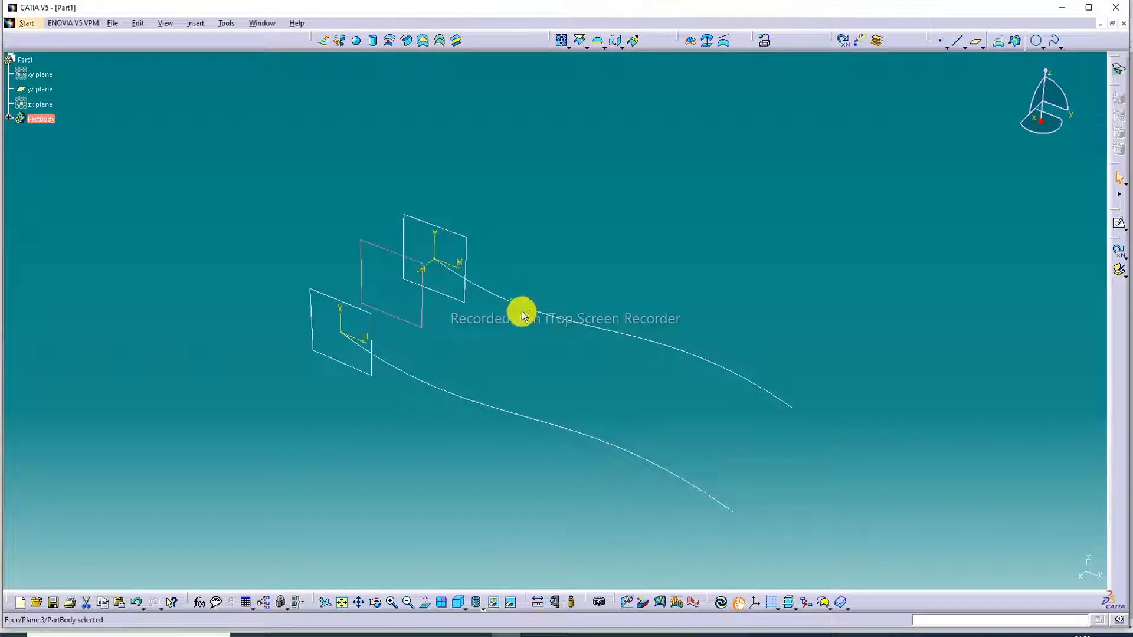
click(1119, 223)
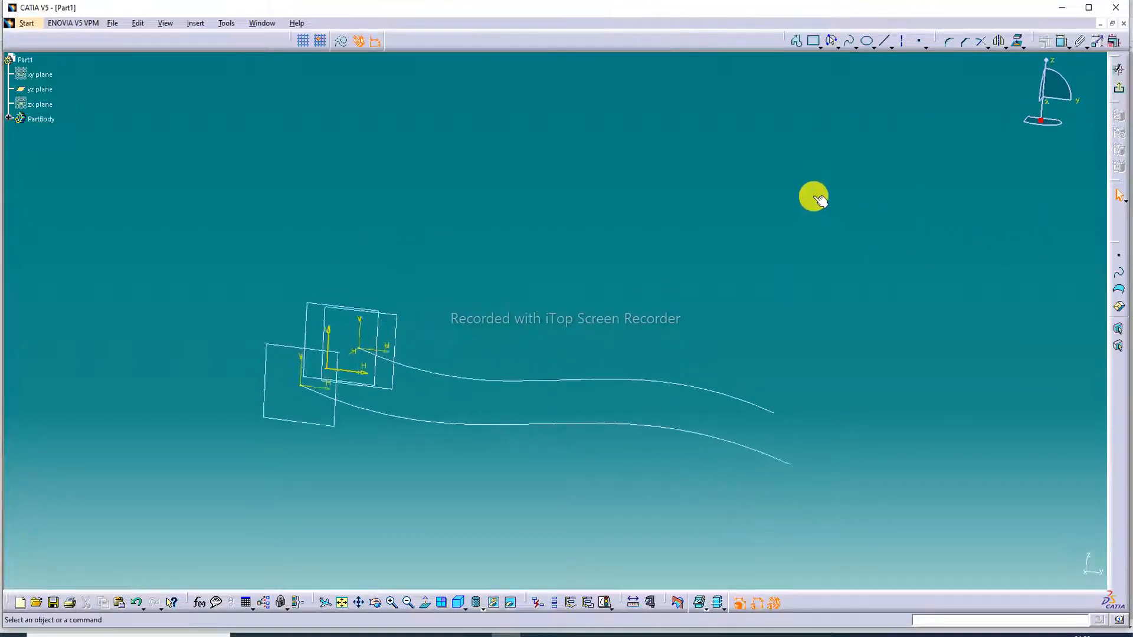
click(815, 42)
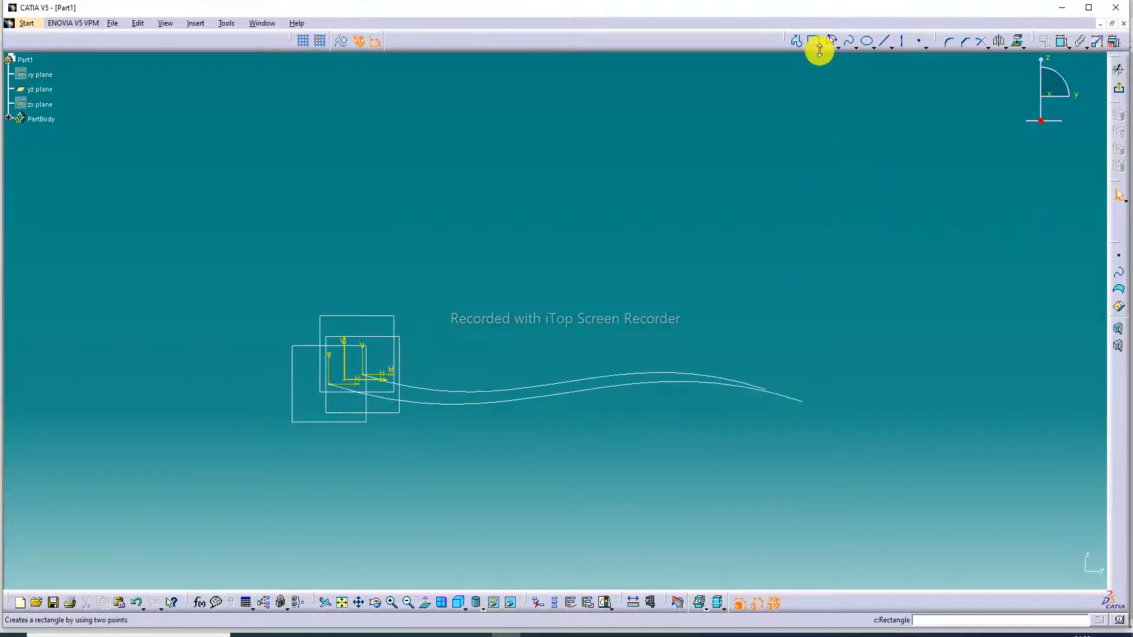
click(849, 41)
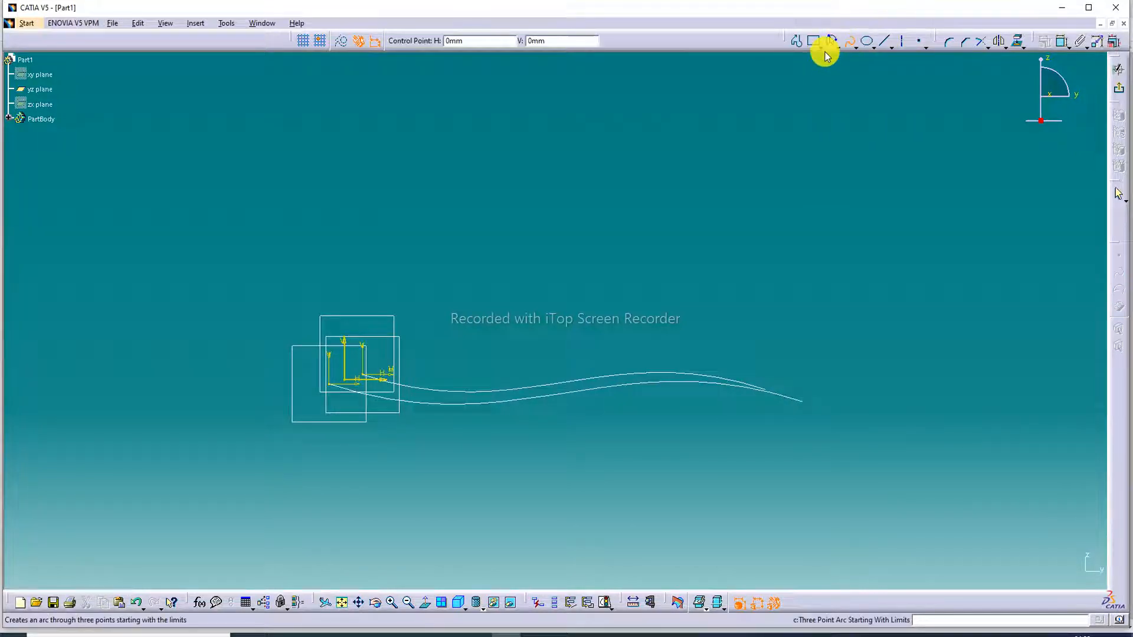
click(345, 260)
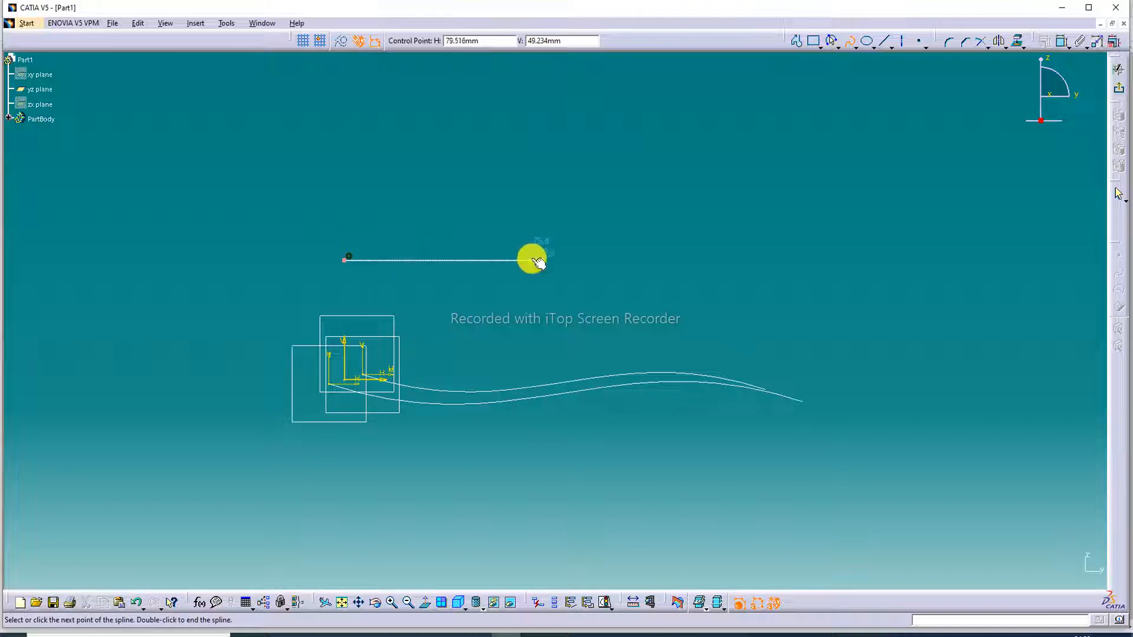
click(548, 261)
click(716, 227)
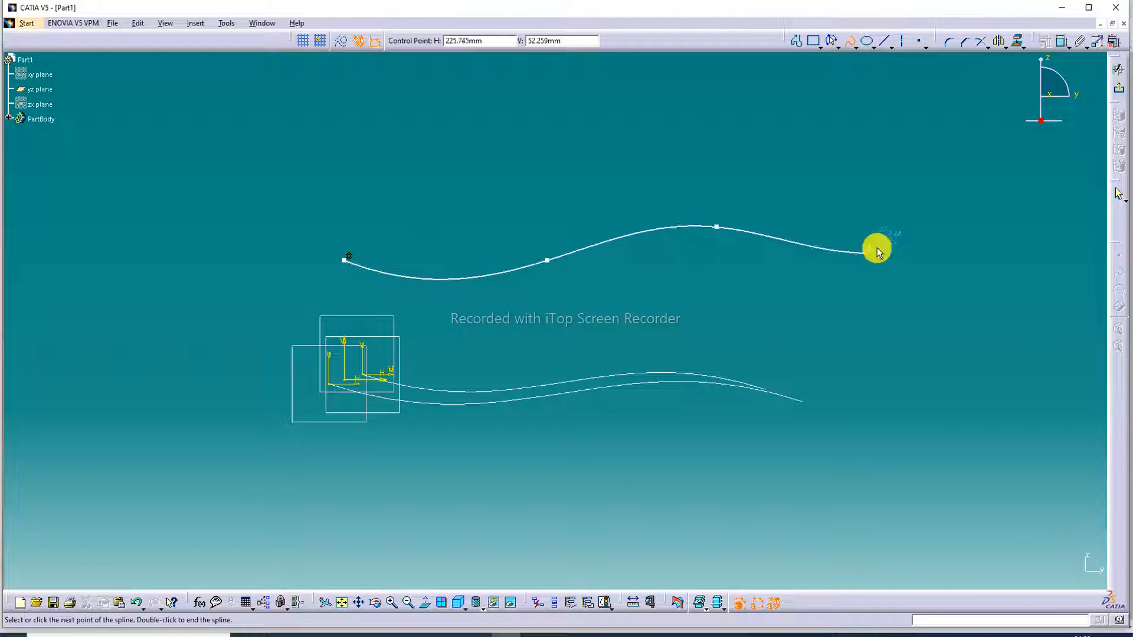
click(867, 253)
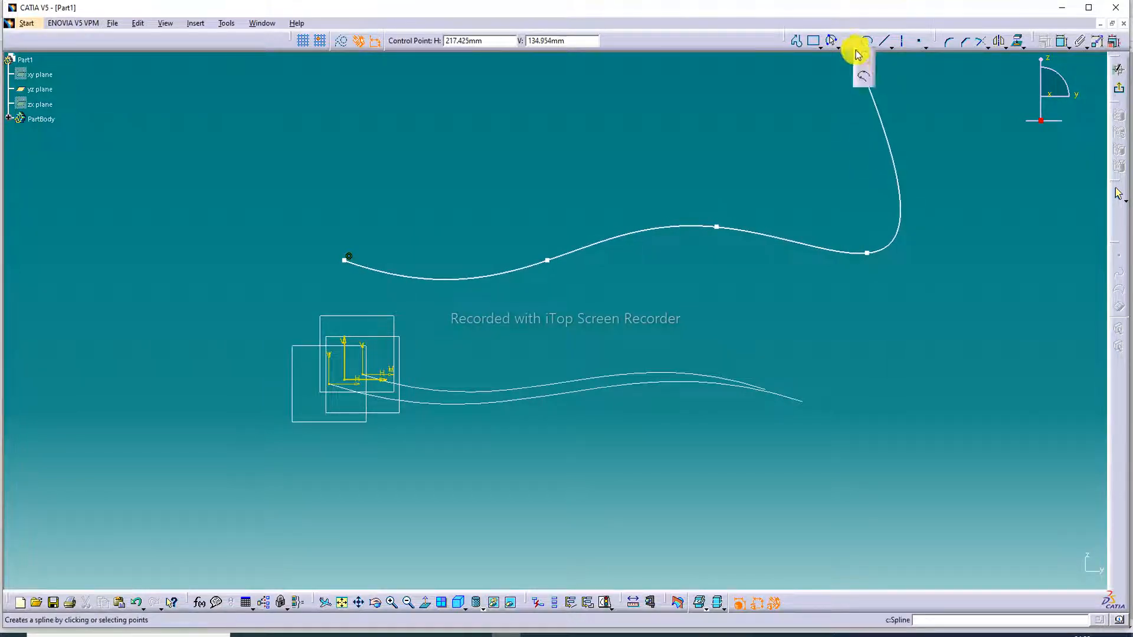
click(850, 42)
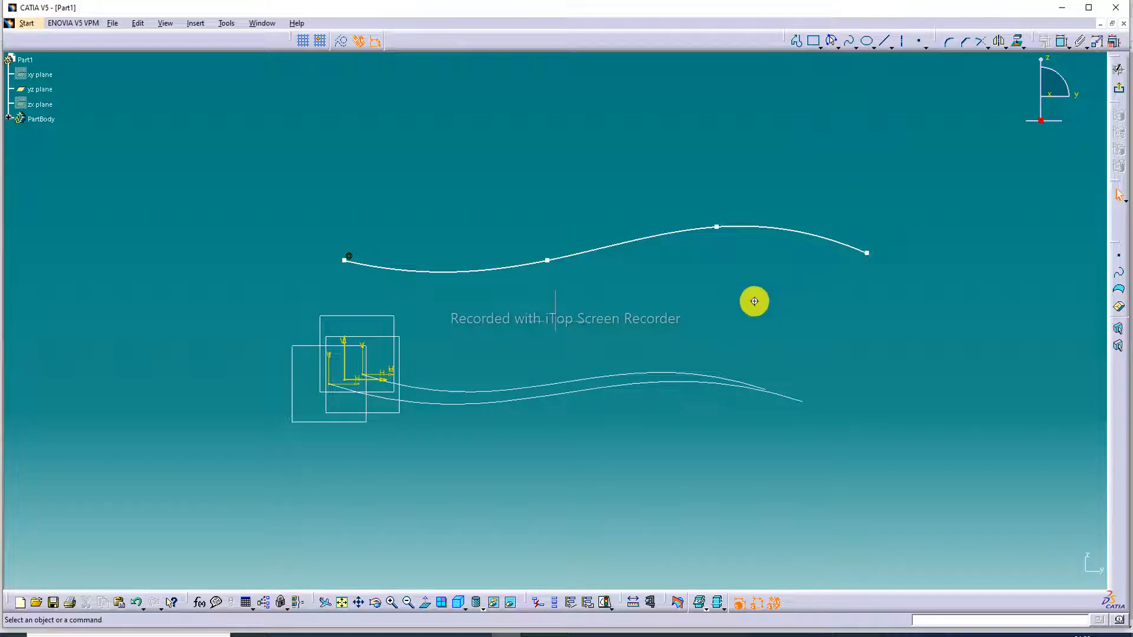
mouse_move(755, 302)
middle_down()
mouse_move(751, 354)
mouse_move(695, 399)
mouse_move(665, 377)
mouse_move(678, 392)
mouse_move(753, 387)
mouse_move(716, 400)
mouse_move(723, 390)
middle_up()
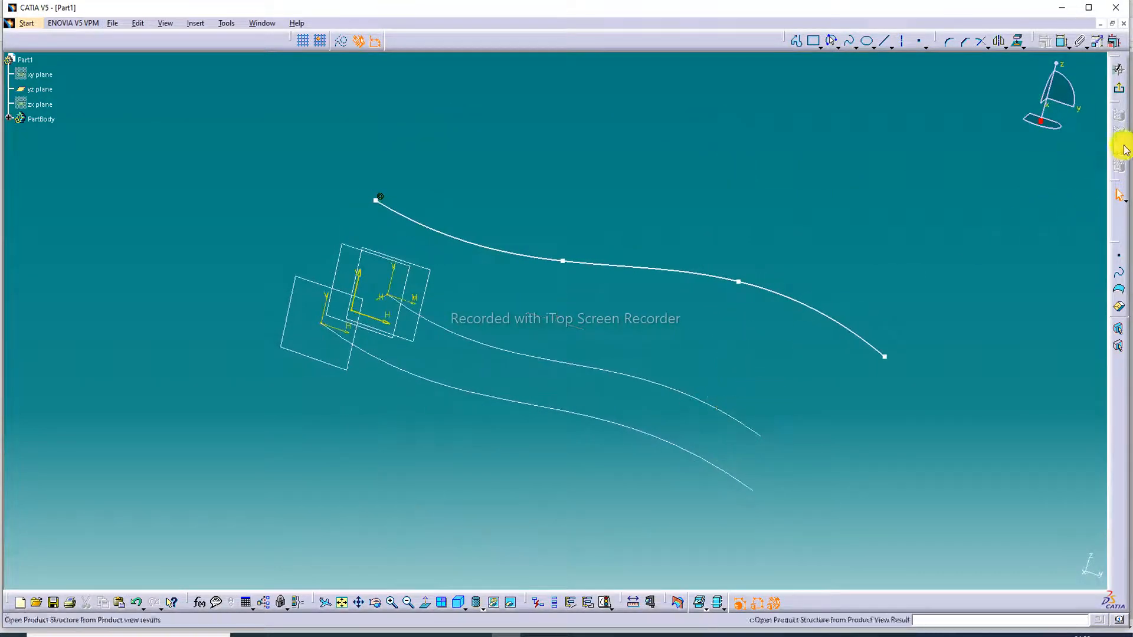
click(1118, 69)
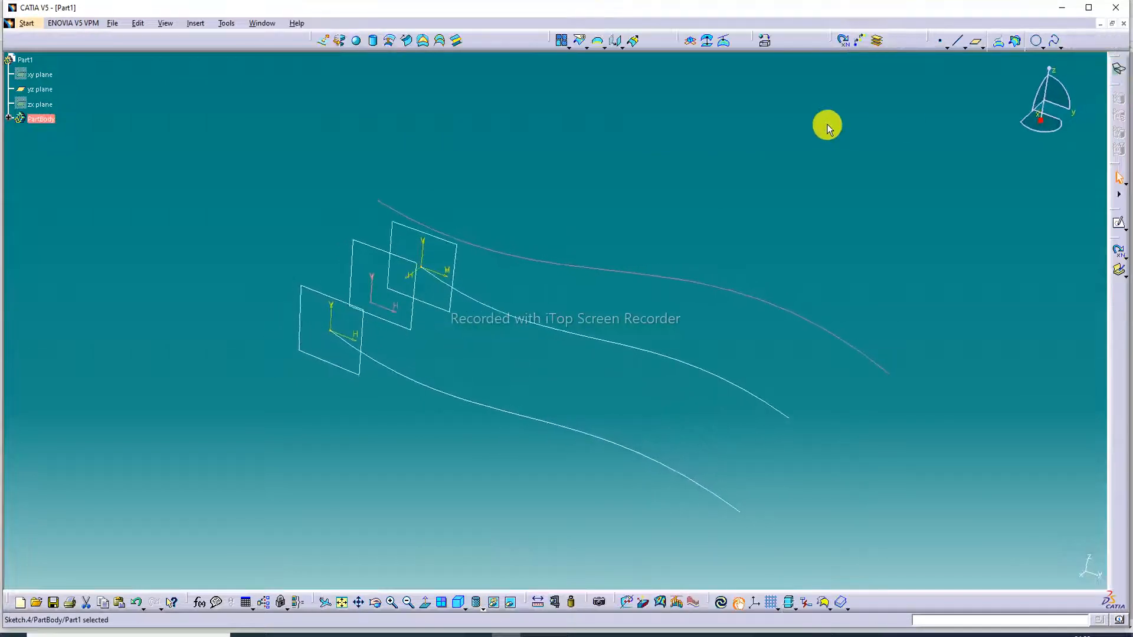
click(673, 141)
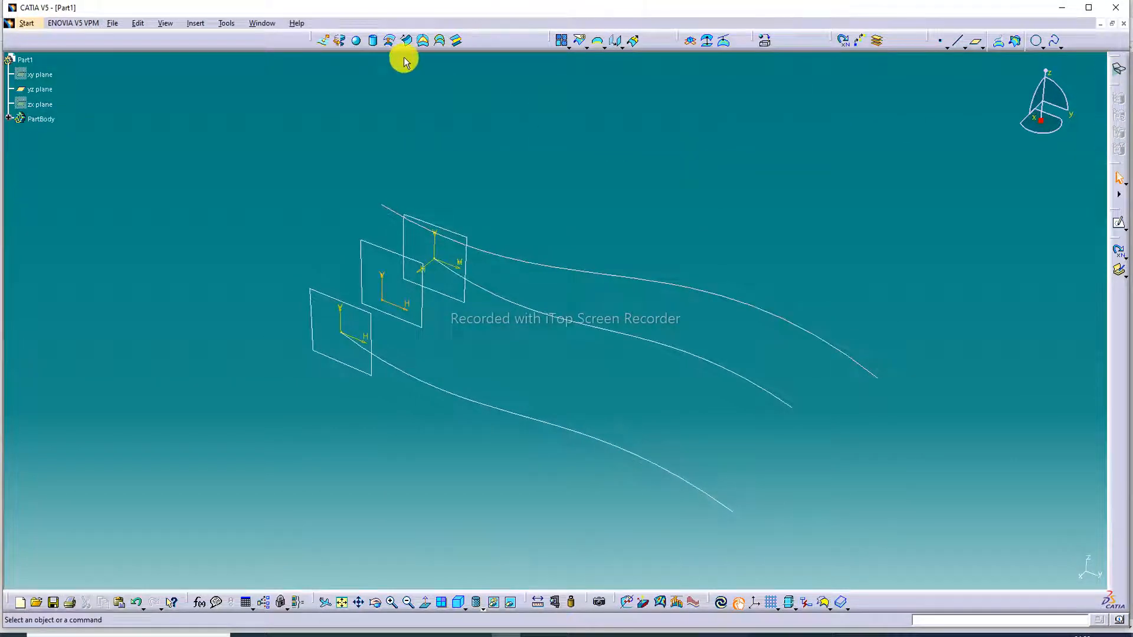
Step: Set the Sweep command to a circle profile with the Three guides subtype, and close its definition without creating a surface
click(406, 39)
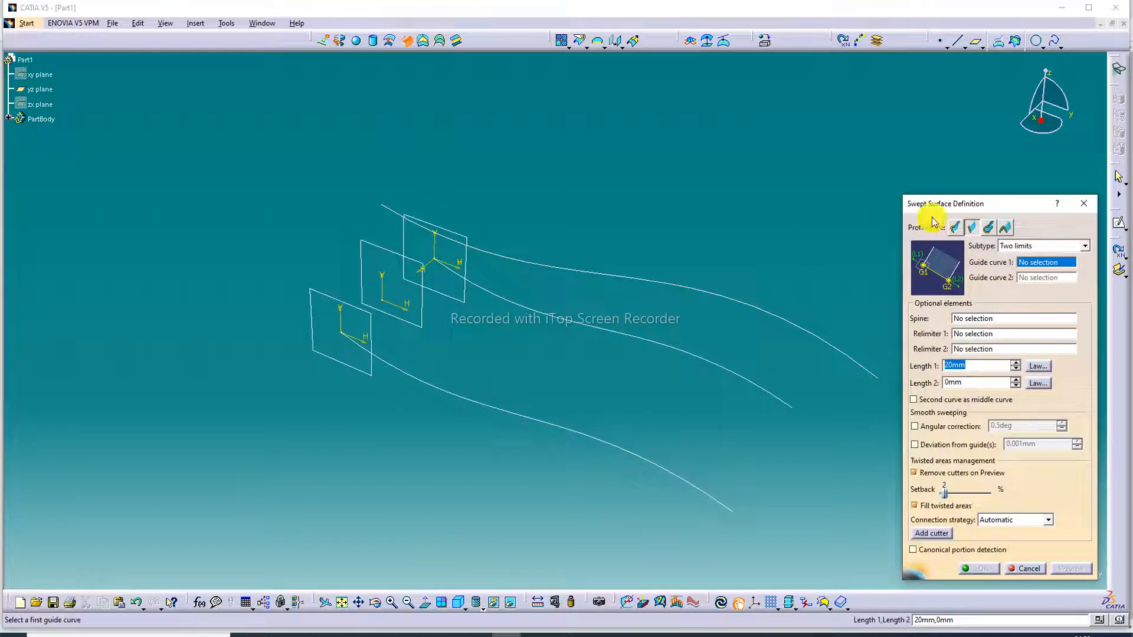
click(990, 230)
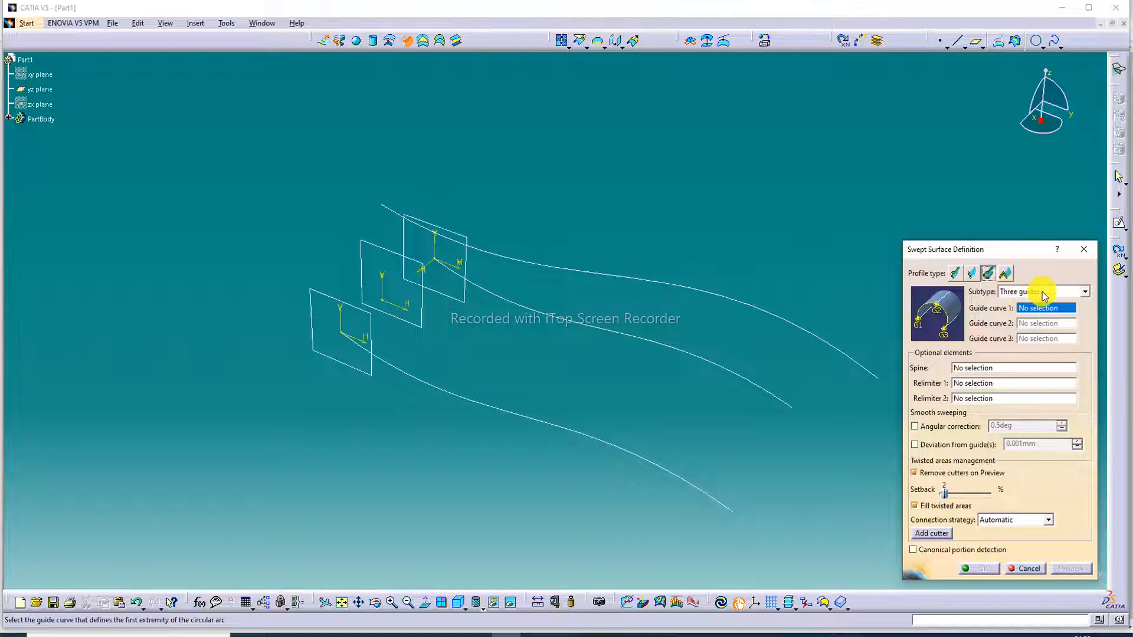
click(1045, 296)
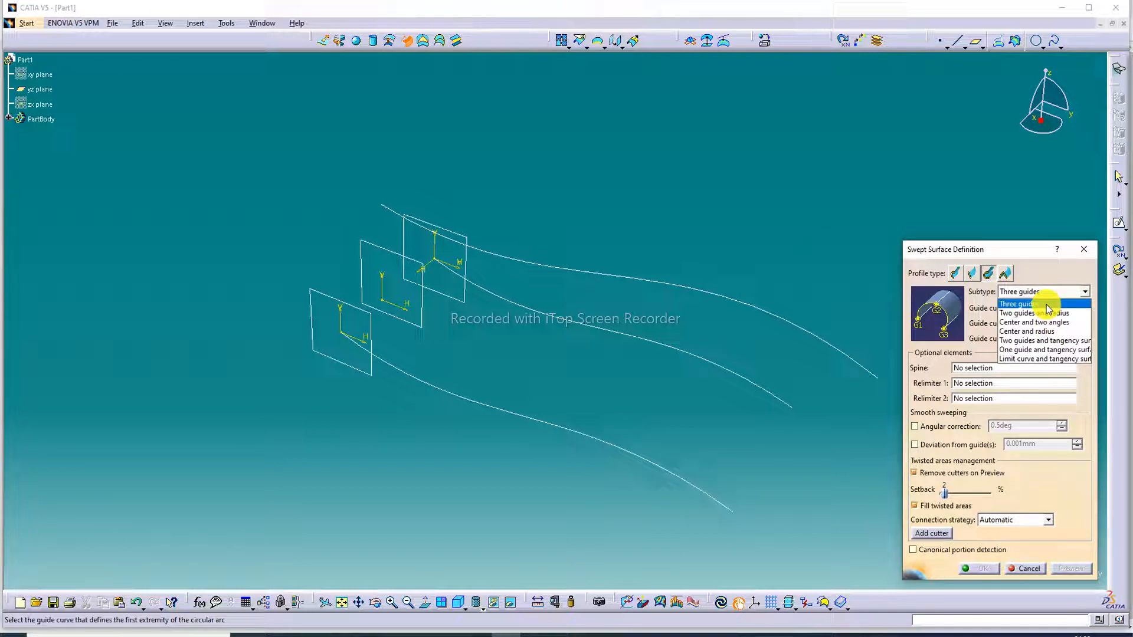
click(1047, 305)
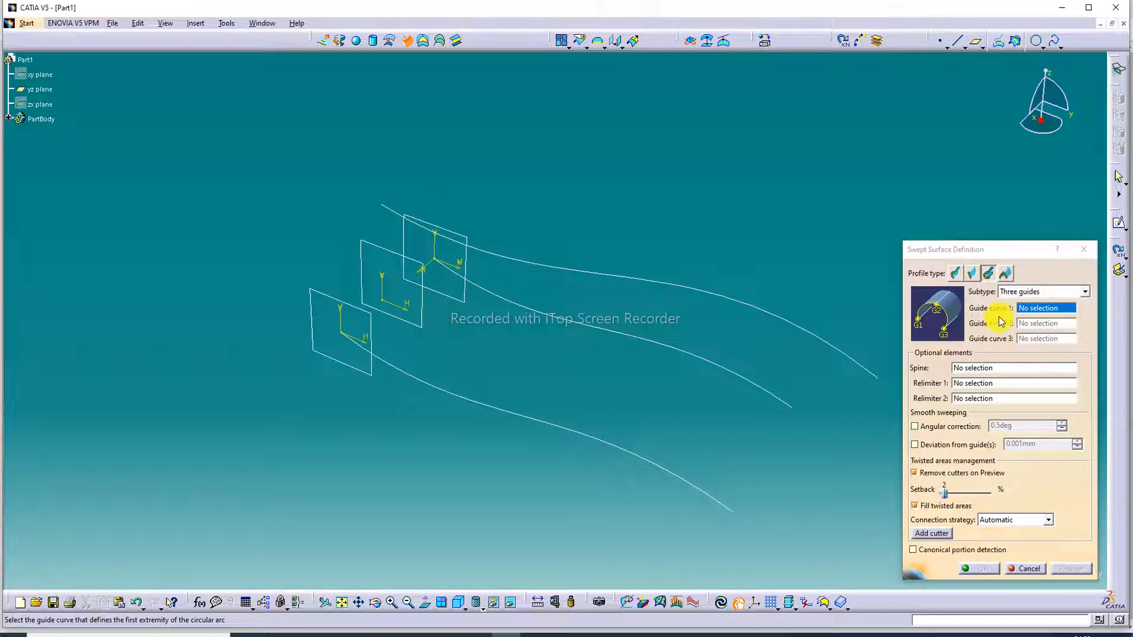
middle_drag(660, 257, 657, 122)
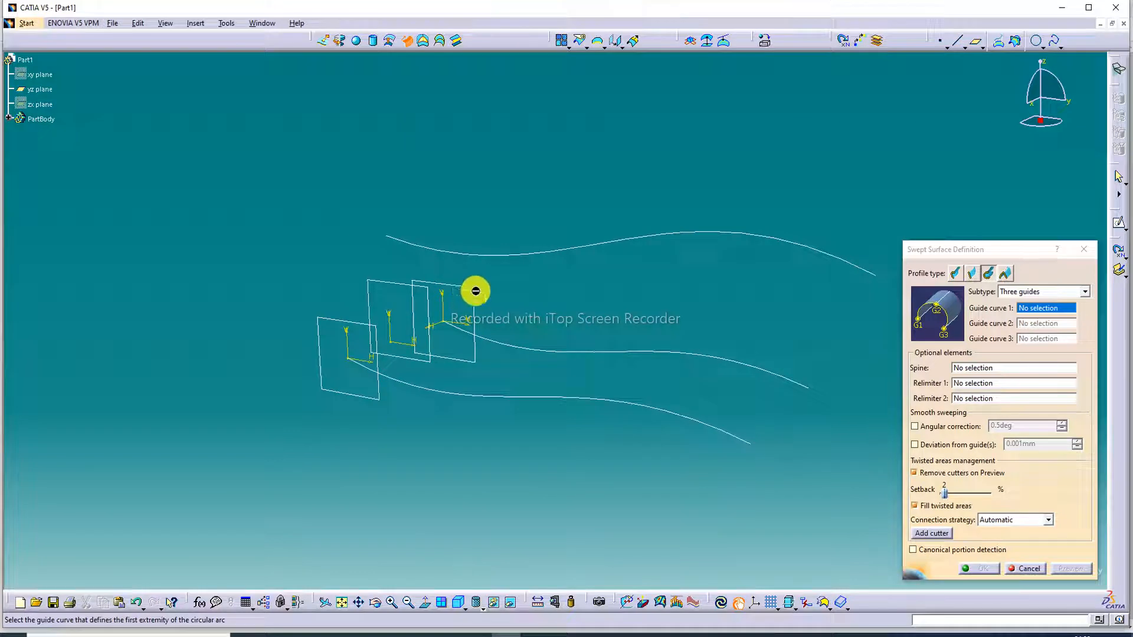
click(1090, 250)
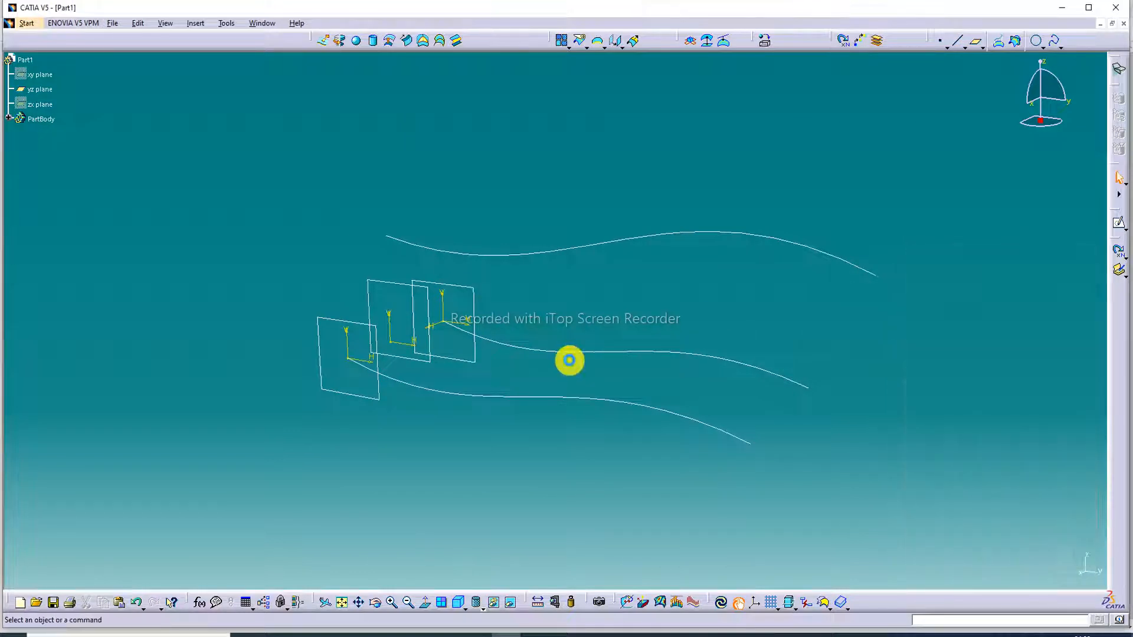
Step: Hide the yz plane, the middle offset plane and the 75 mm offset plane
right_click(469, 288)
click(508, 327)
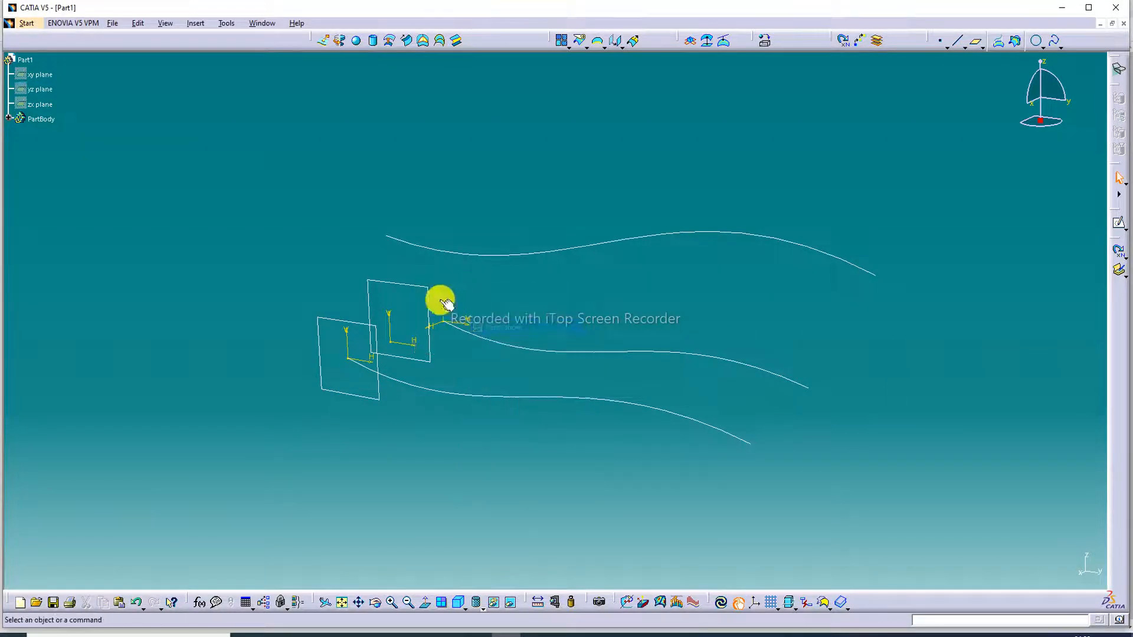
right_click(415, 289)
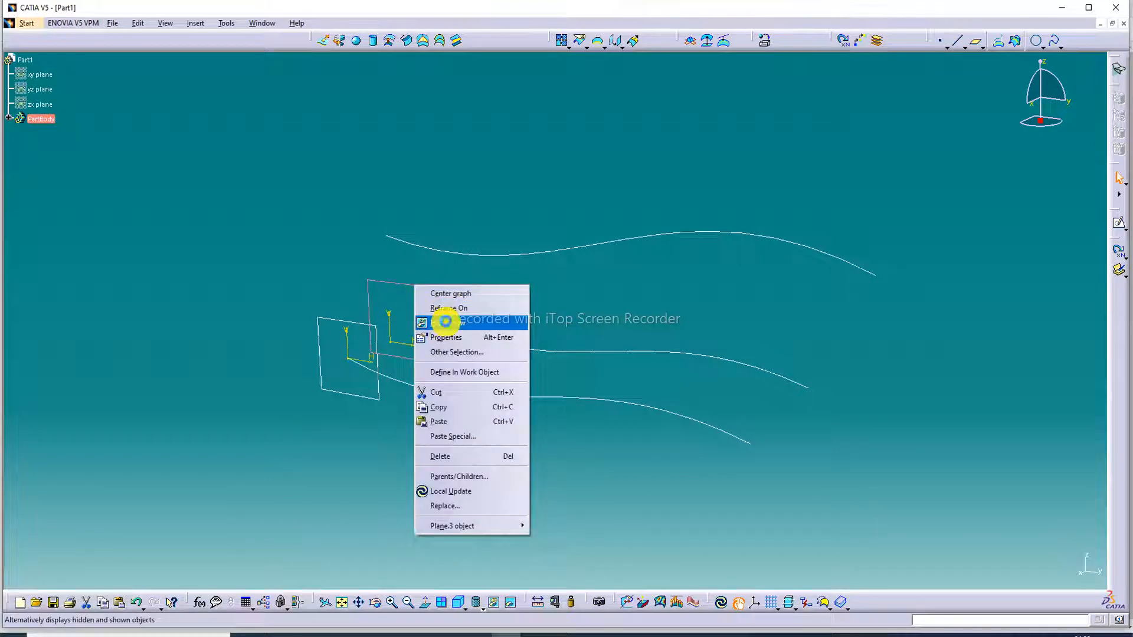
click(445, 322)
right_click(381, 330)
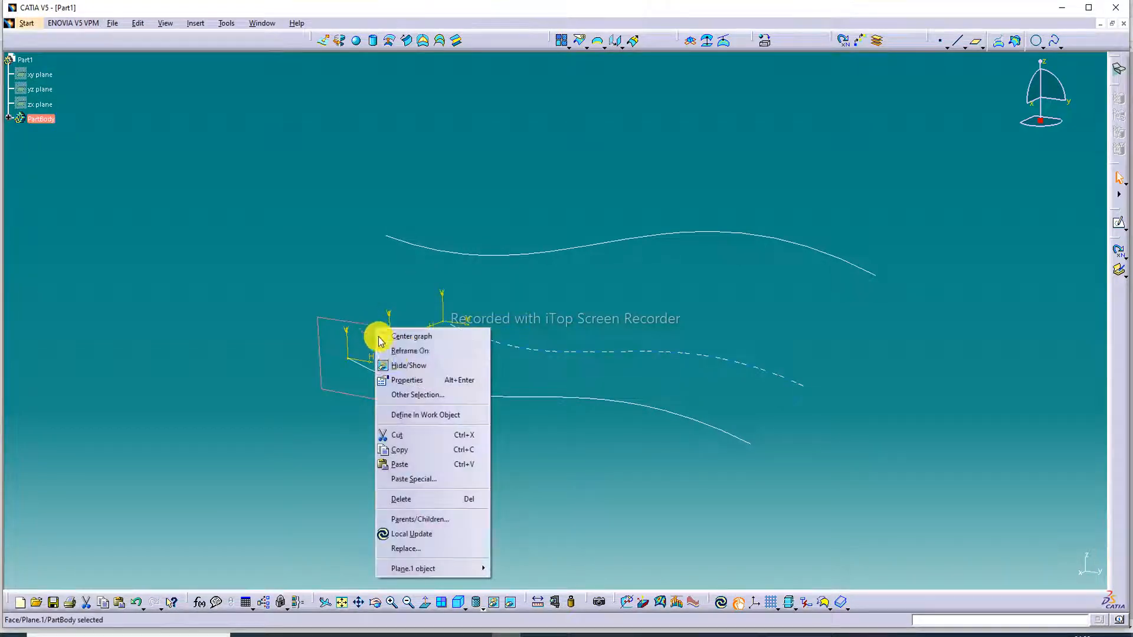
click(407, 366)
Step: Preview a three-guide circular sweep using the 75 mm plane's spline, the yz-plane spline and the middle plane's spline as guide curves 1, 2 and 3
middle_drag(560, 274, 538, 374)
click(407, 41)
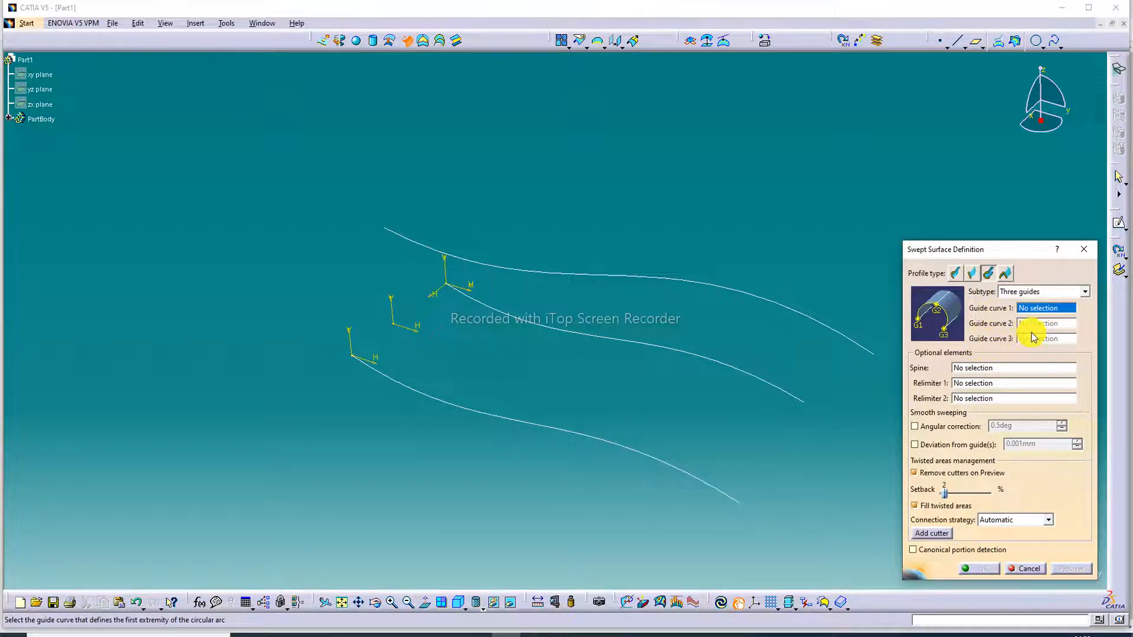
click(595, 440)
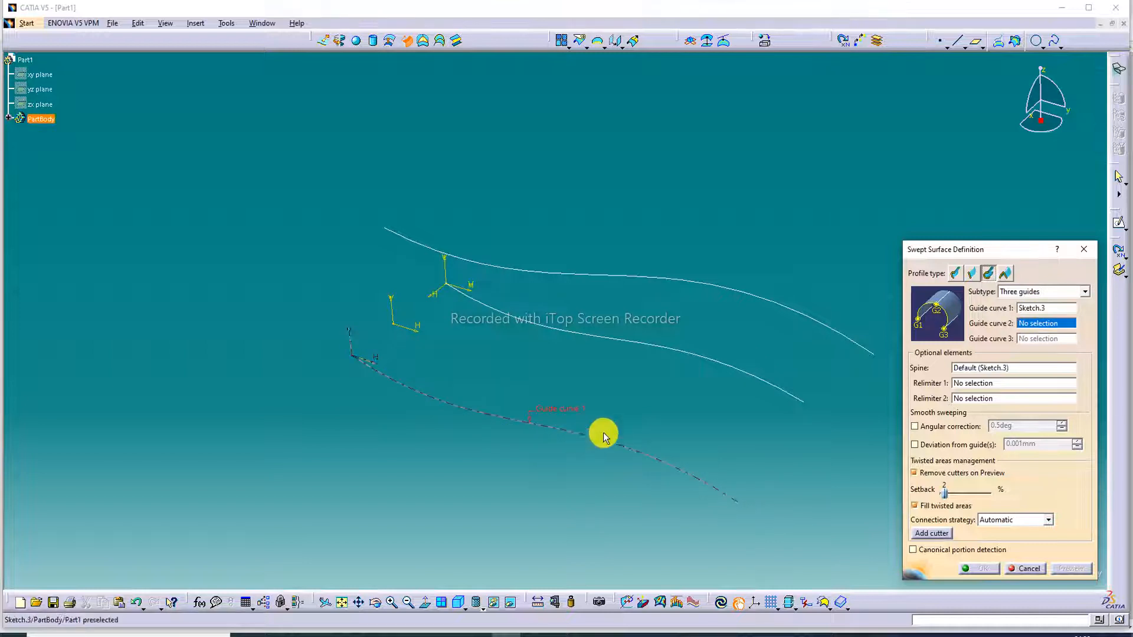
click(692, 355)
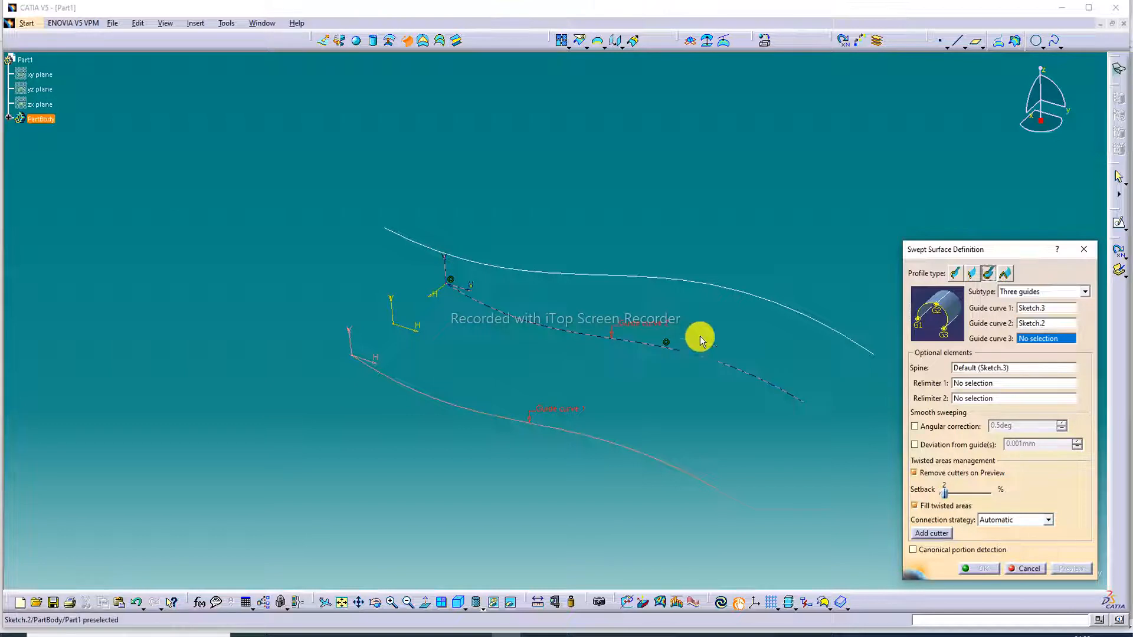
click(715, 285)
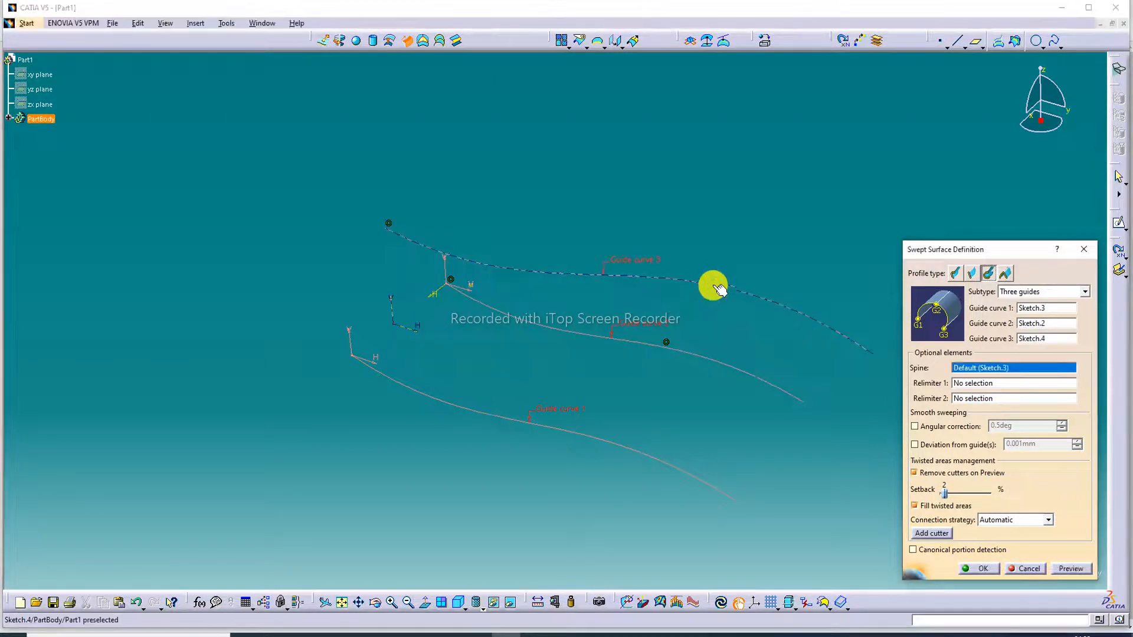
click(1071, 568)
middle_drag(794, 278, 674, 250)
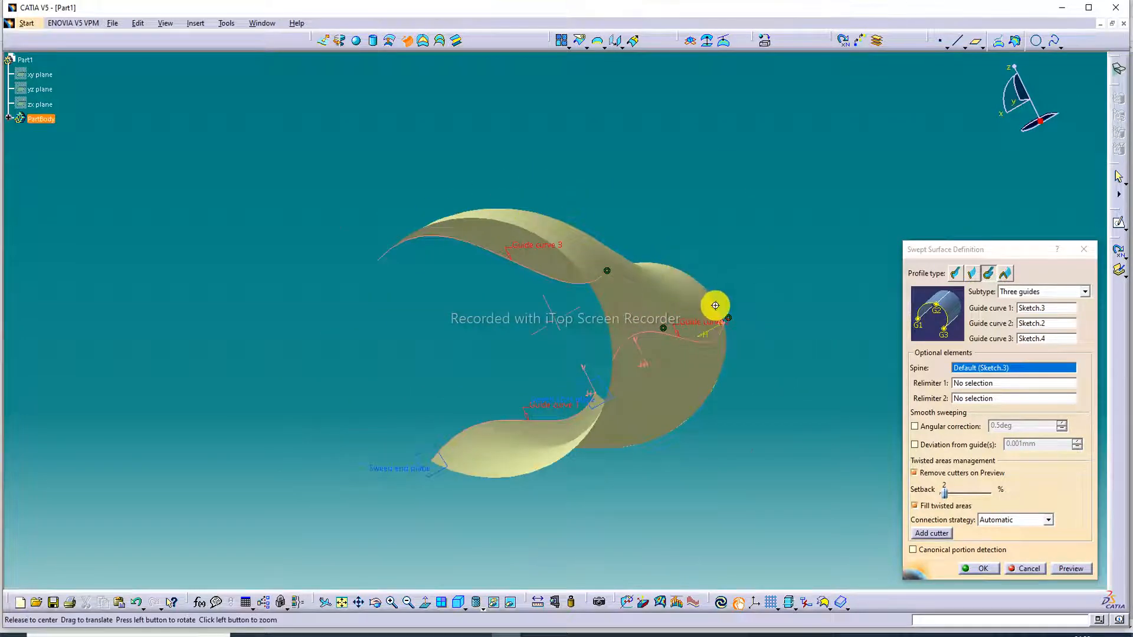
middle_drag(716, 305, 604, 149)
mouse_move(648, 209)
middle_down()
mouse_move(628, 212)
mouse_move(506, 76)
mouse_move(485, 210)
middle_up()
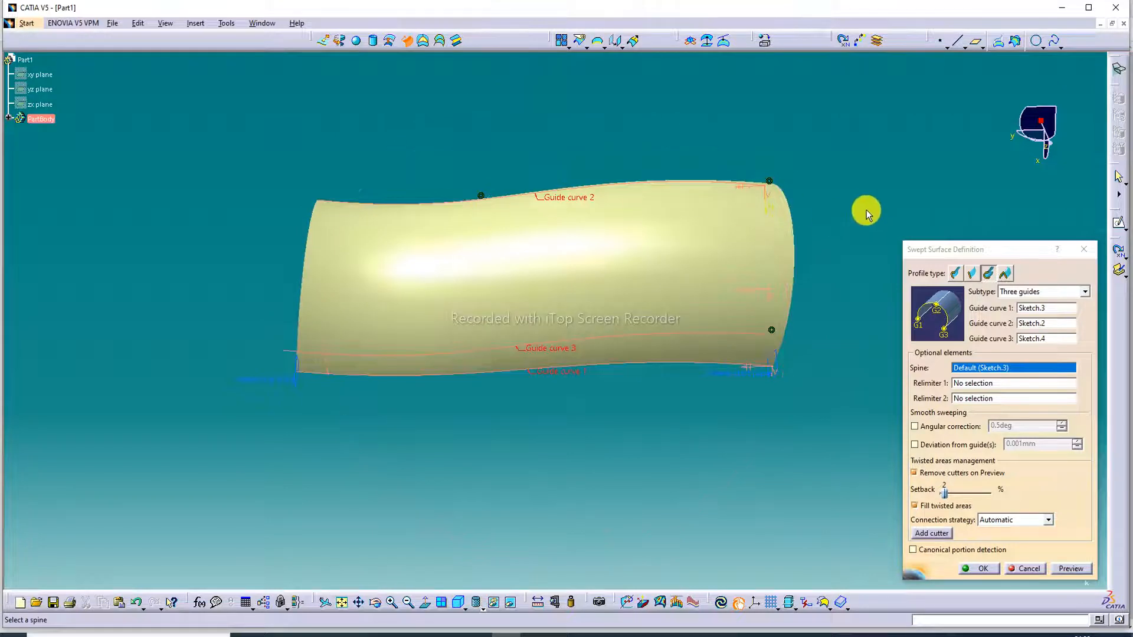
middle_drag(866, 212, 862, 94)
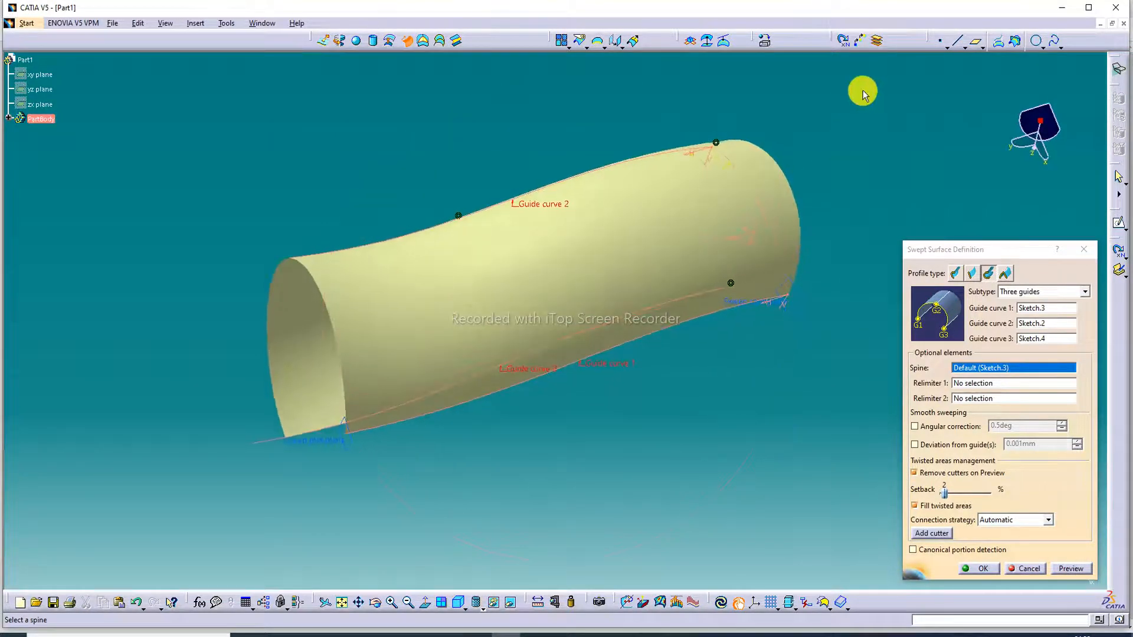
middle_drag(514, 124, 536, 147)
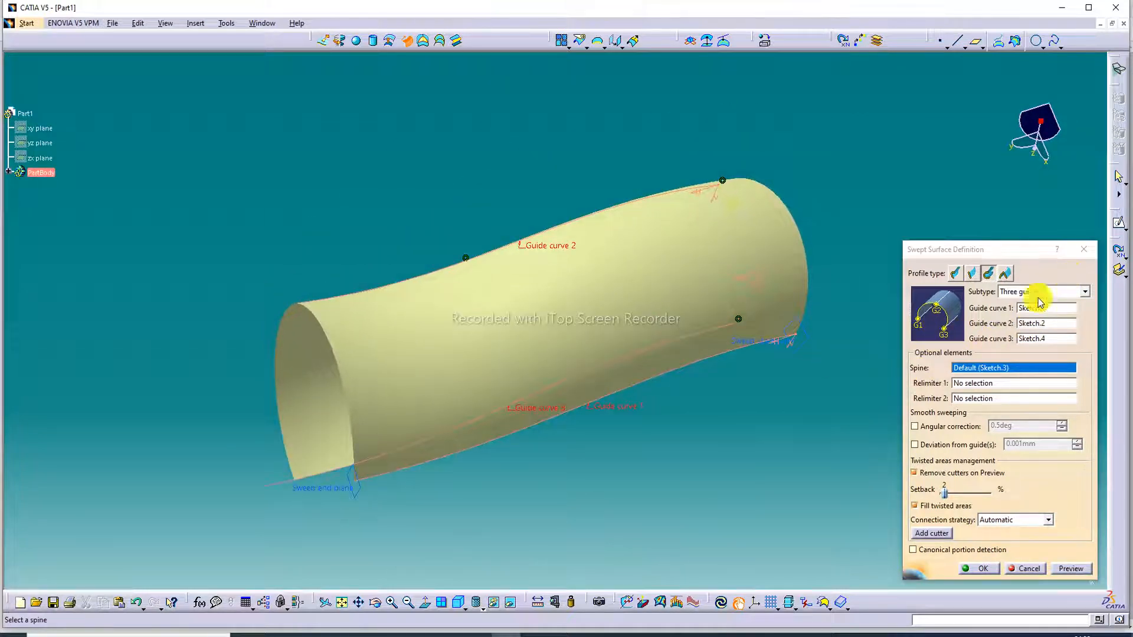
Step: Create the previewed circular swept surface and hide its three guide curve sketches
click(979, 569)
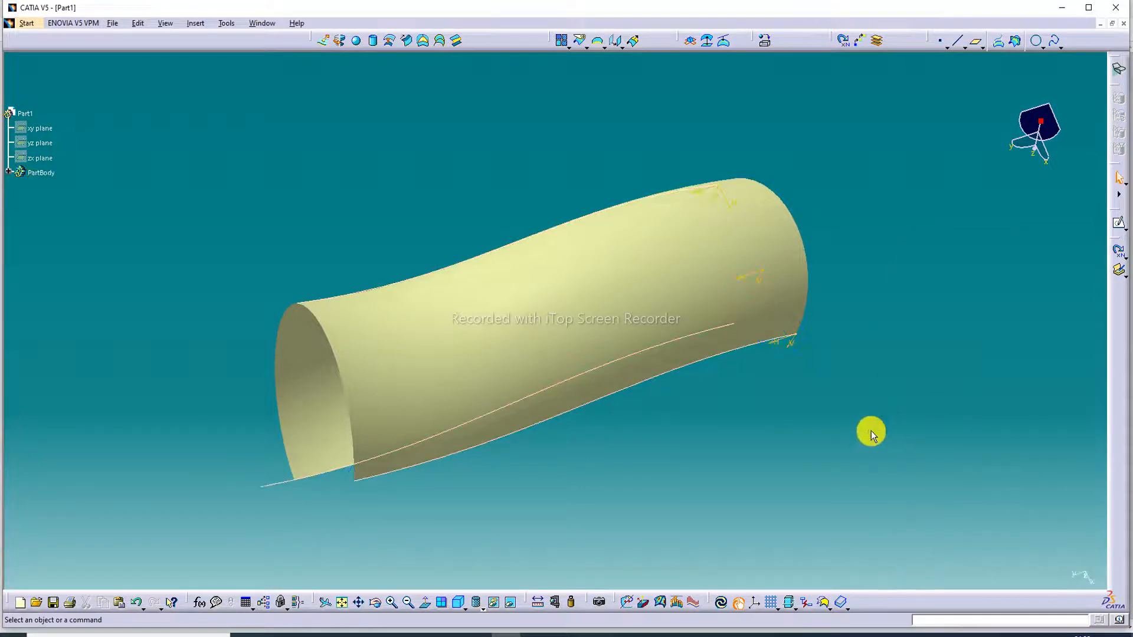
right_click(285, 481)
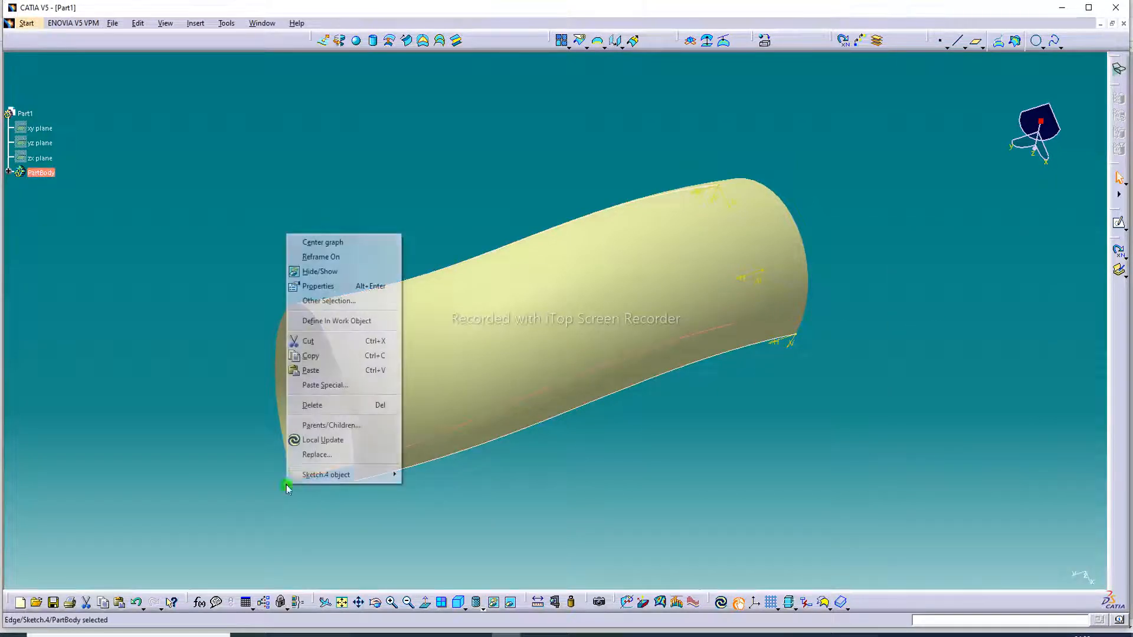
click(320, 271)
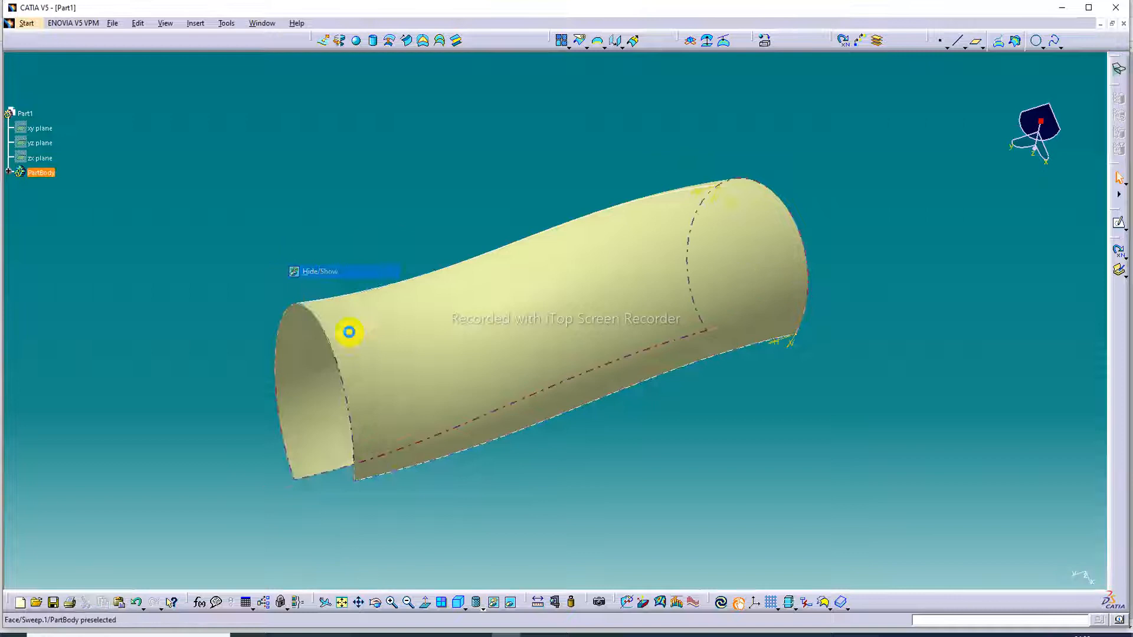
right_click(406, 476)
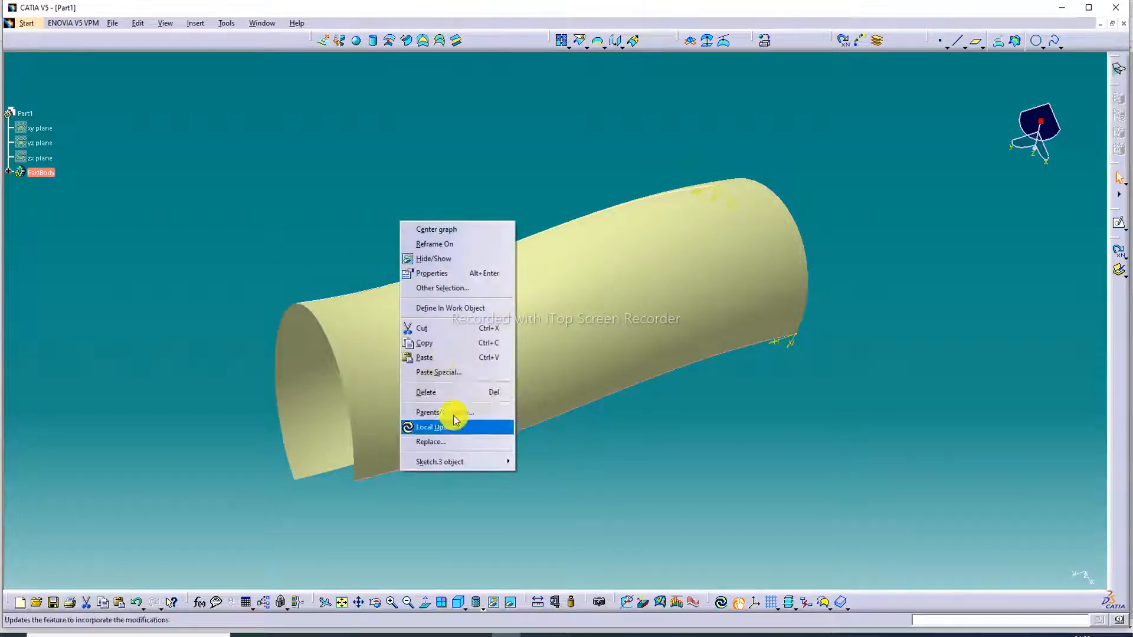
click(431, 260)
middle_drag(619, 342, 770, 354)
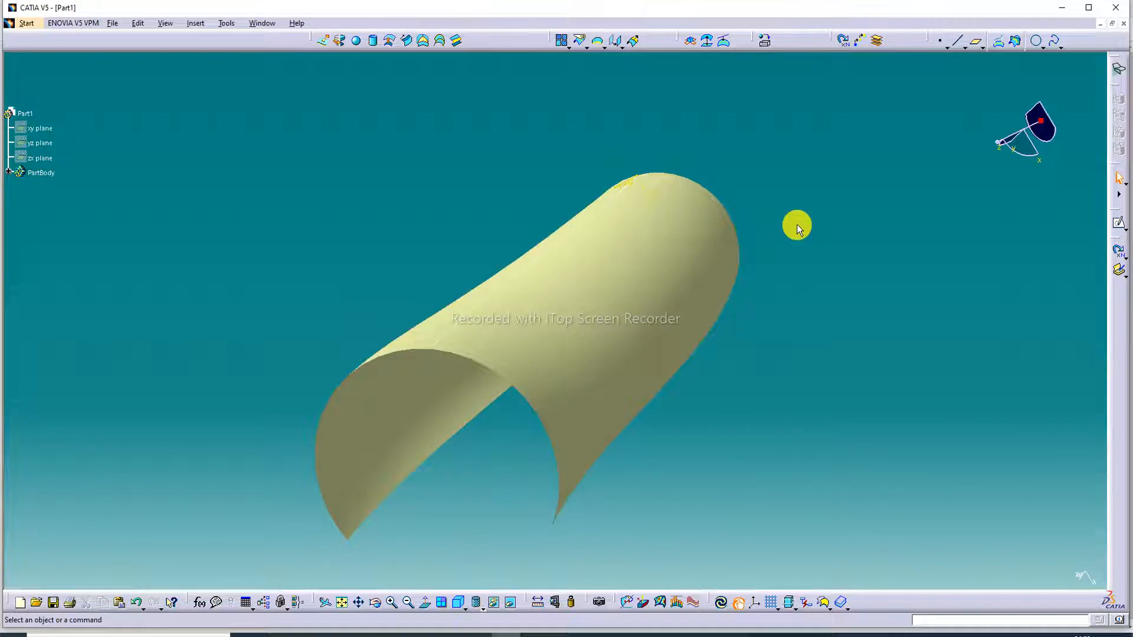
right_click(570, 244)
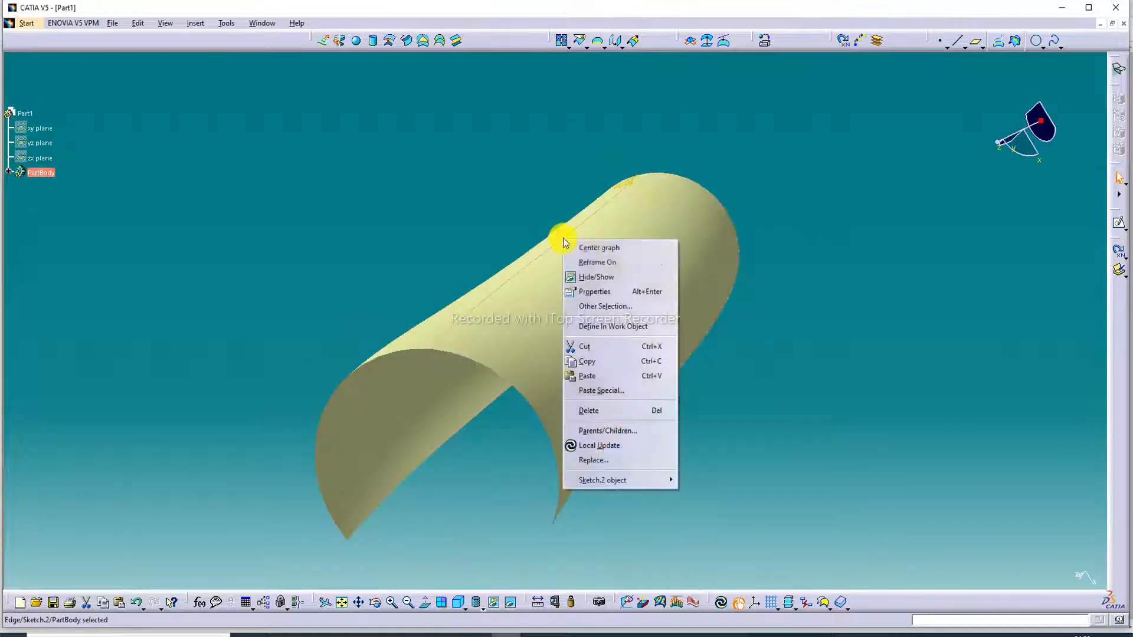
click(600, 278)
mouse_move(652, 306)
middle_down()
mouse_move(760, 290)
mouse_move(858, 195)
mouse_move(827, 270)
middle_up()
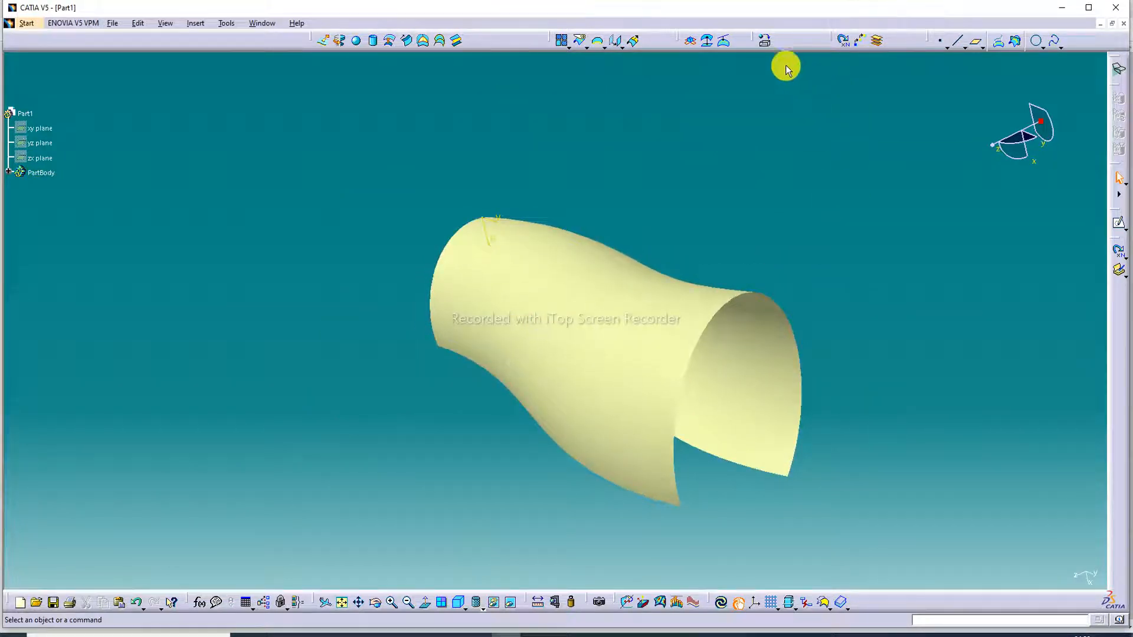
Step: Open the material library and apply the Gravel 1 construction material to the swept surface
click(764, 40)
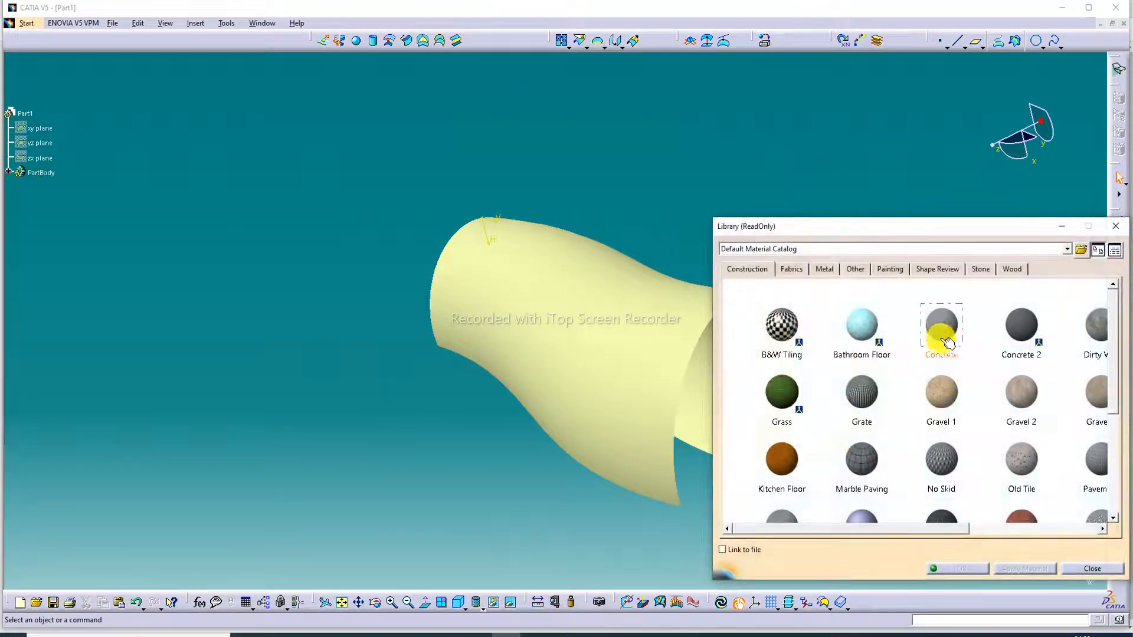
click(938, 421)
click(696, 359)
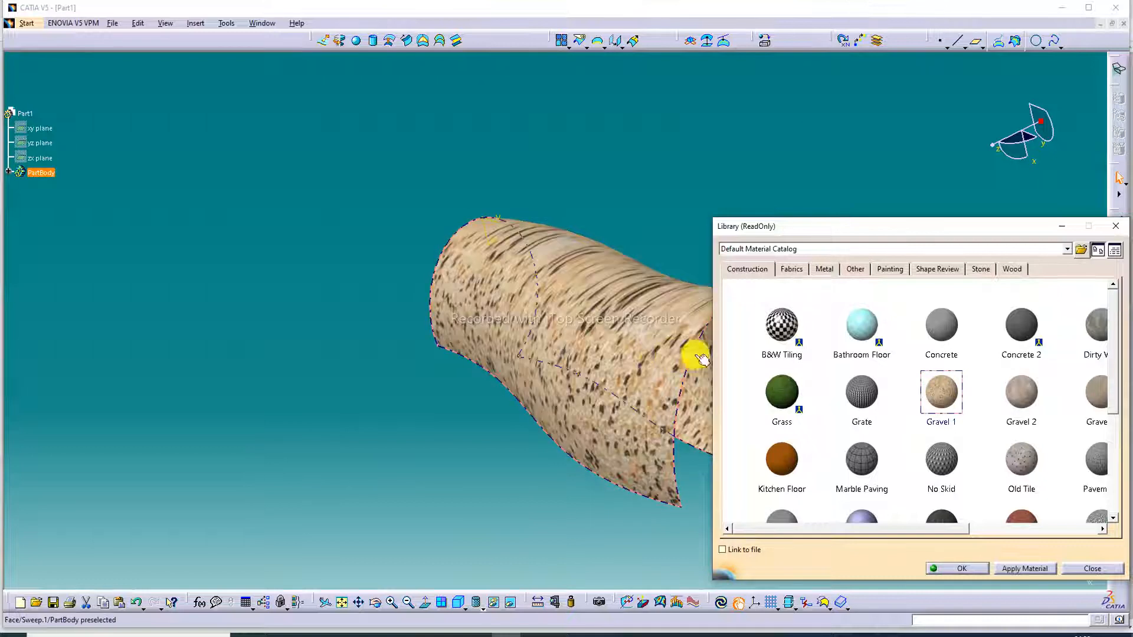
Step: Apply the Roof construction material to the swept surface and view it from several angles
scroll(1009, 443, down, 1)
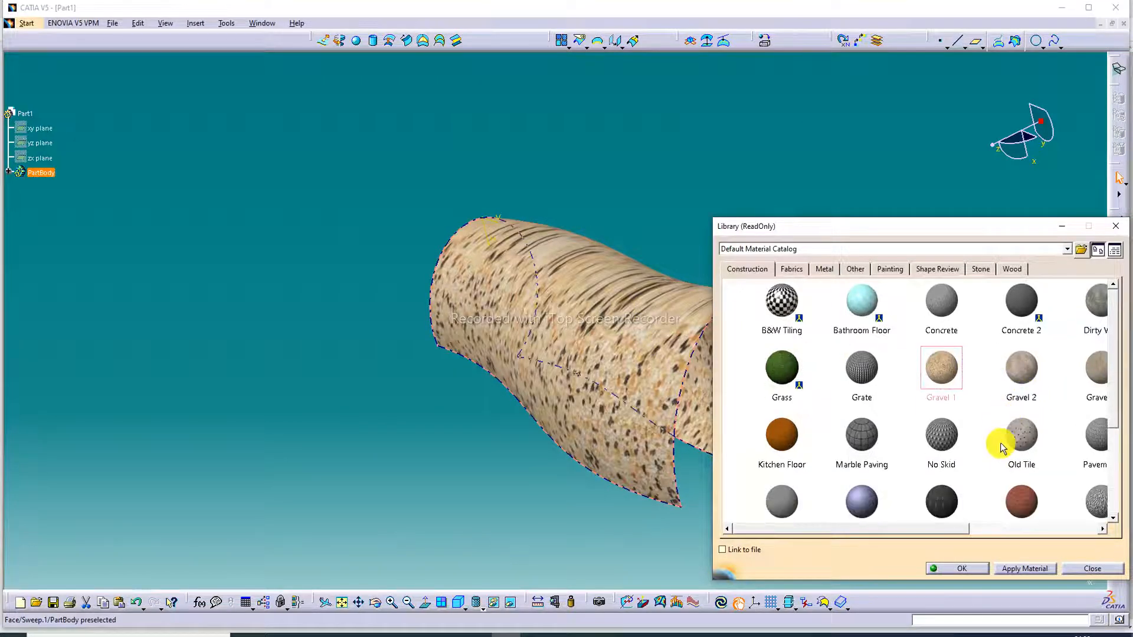
click(1013, 500)
click(618, 390)
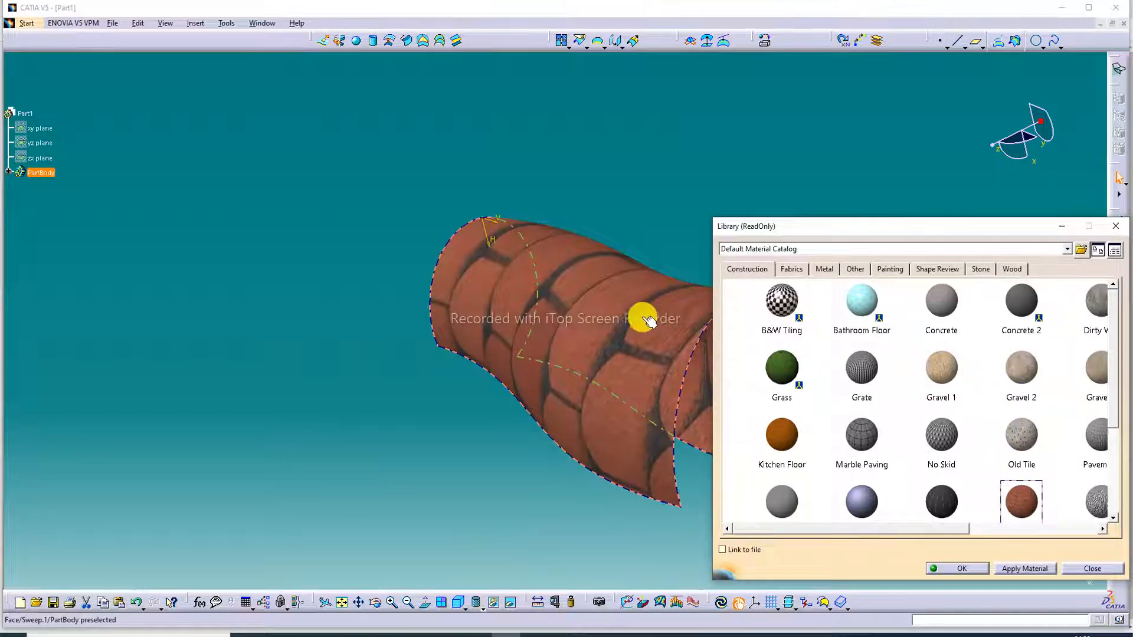
middle_drag(642, 320, 487, 265)
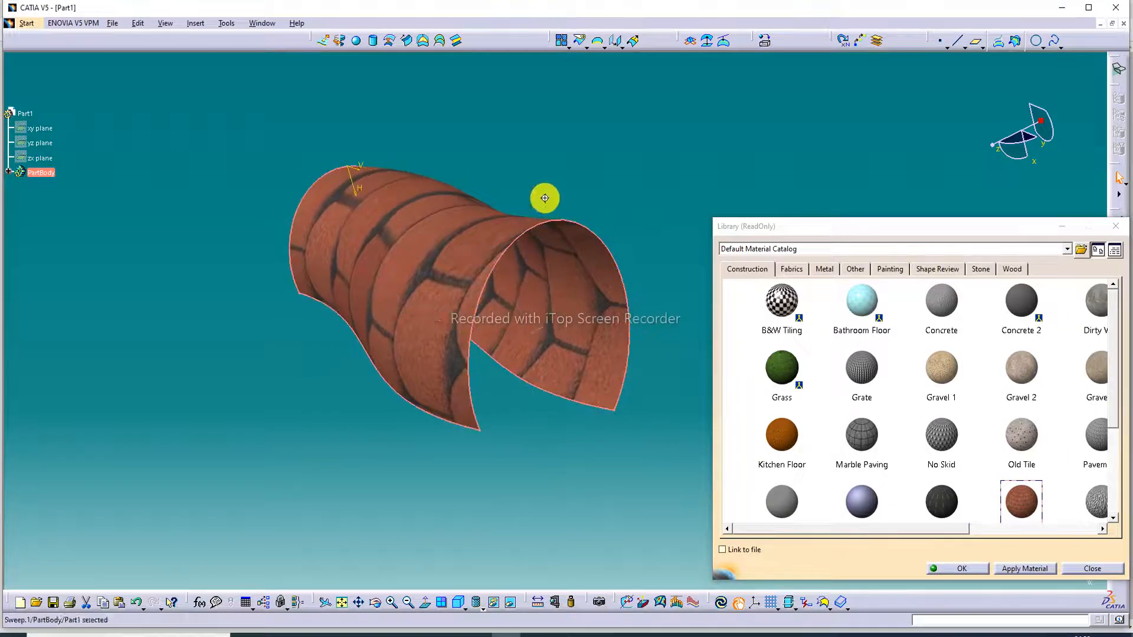
middle_drag(545, 199, 407, 192)
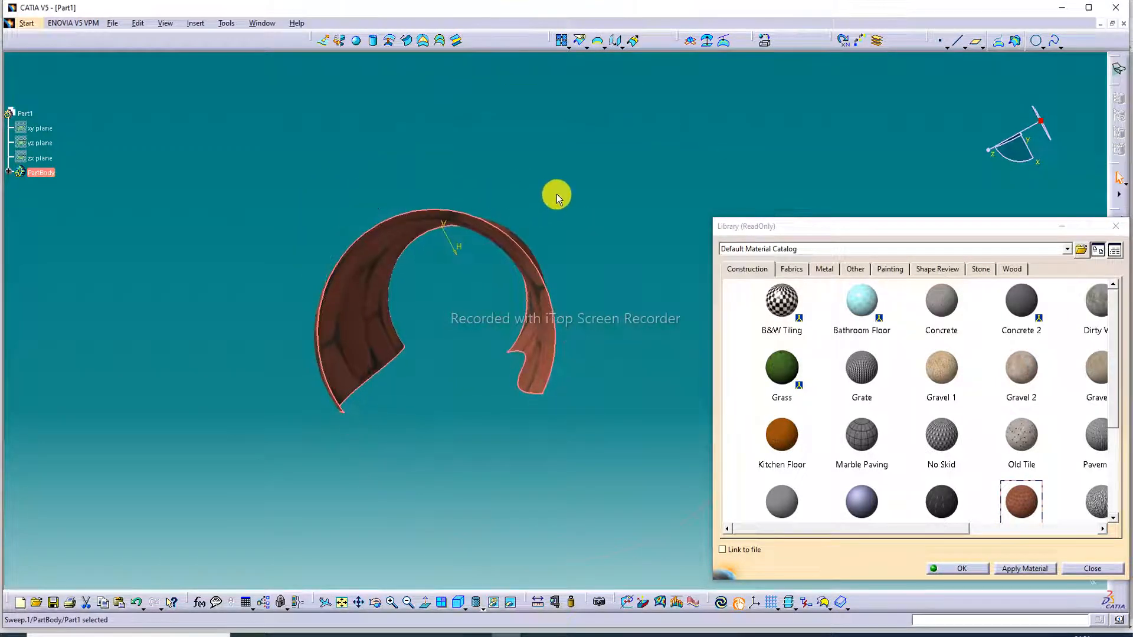
middle_drag(555, 195, 542, 296)
click(659, 298)
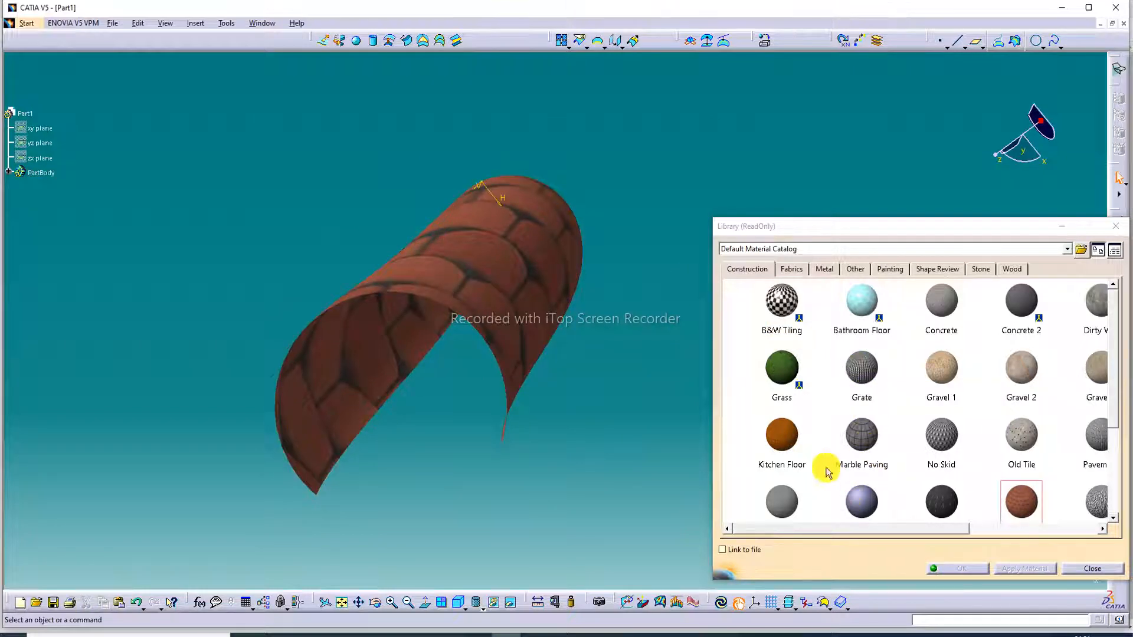
Step: Apply the Kitchen Floor construction material to the swept surface
click(785, 435)
drag(791, 438, 552, 302)
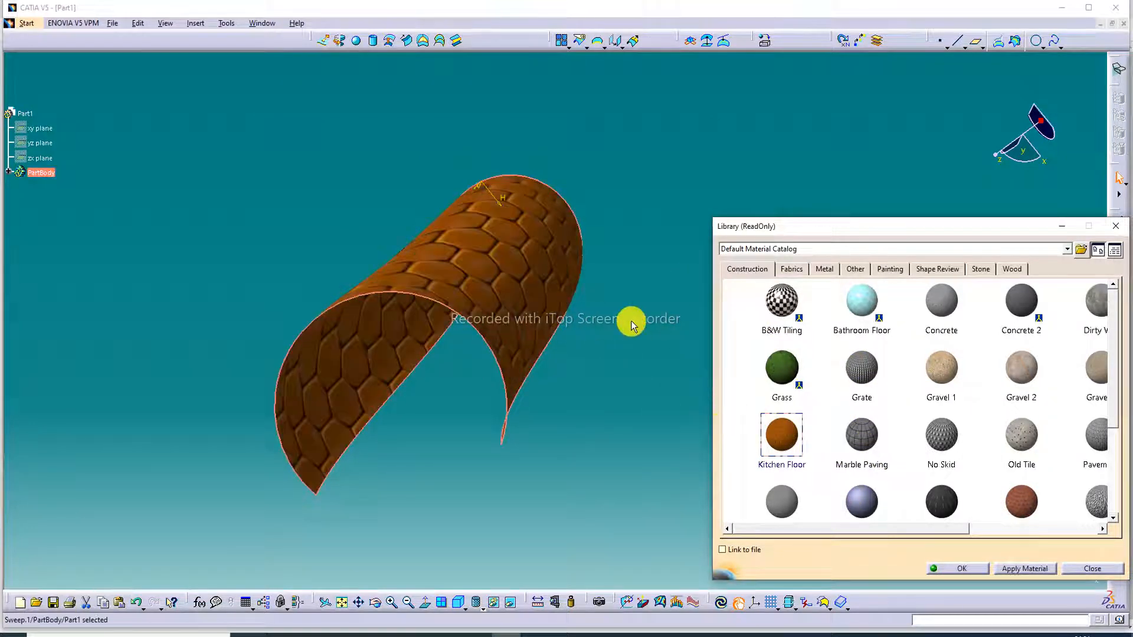
click(874, 429)
Step: Apply the Wall of Bricks construction material to the swept surface and close the material library
scroll(897, 419, down, 1)
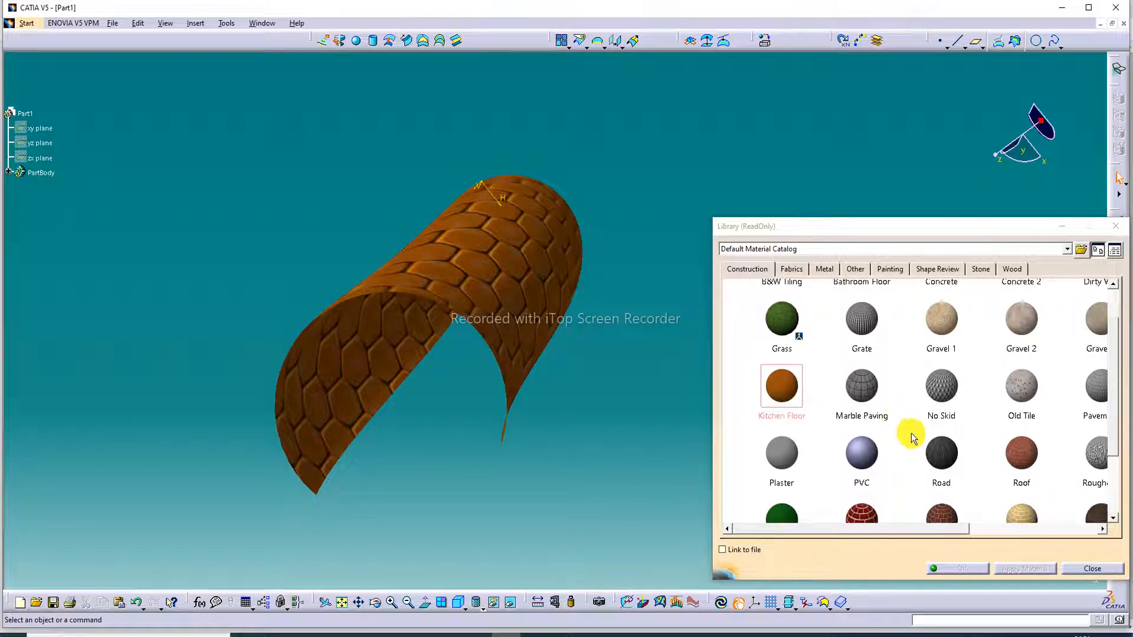
scroll(911, 433, down, 1)
click(850, 476)
drag(850, 476, 523, 322)
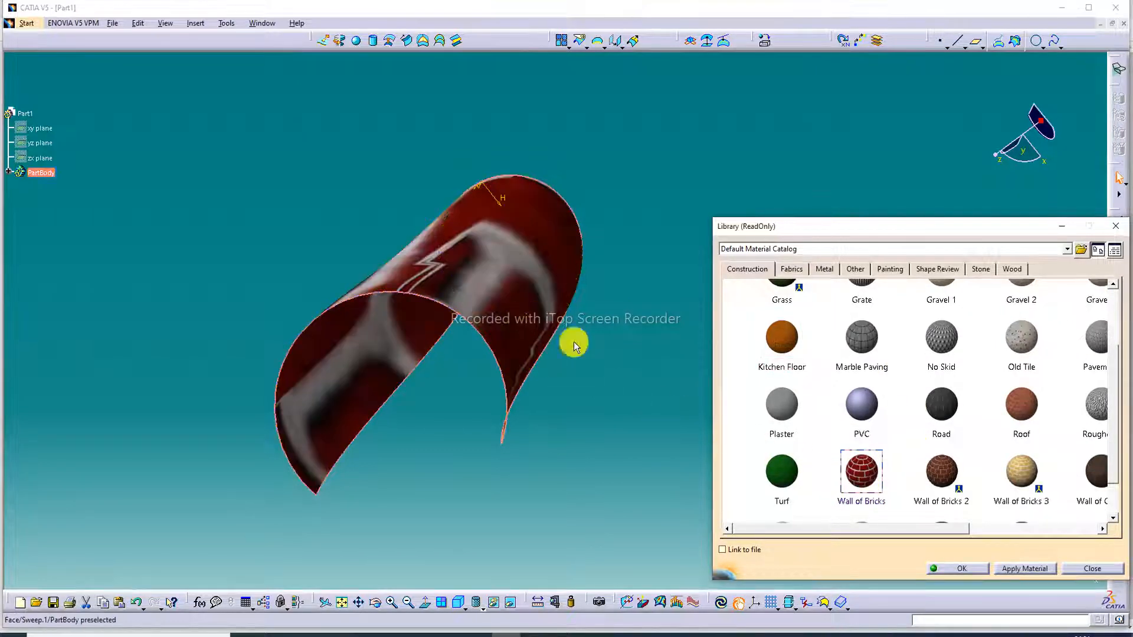
click(957, 569)
Step: Examine the brick-textured swept surface's inner and outer faces and its open edges from all sides
middle_drag(611, 207, 572, 64)
middle_drag(544, 120, 508, 182)
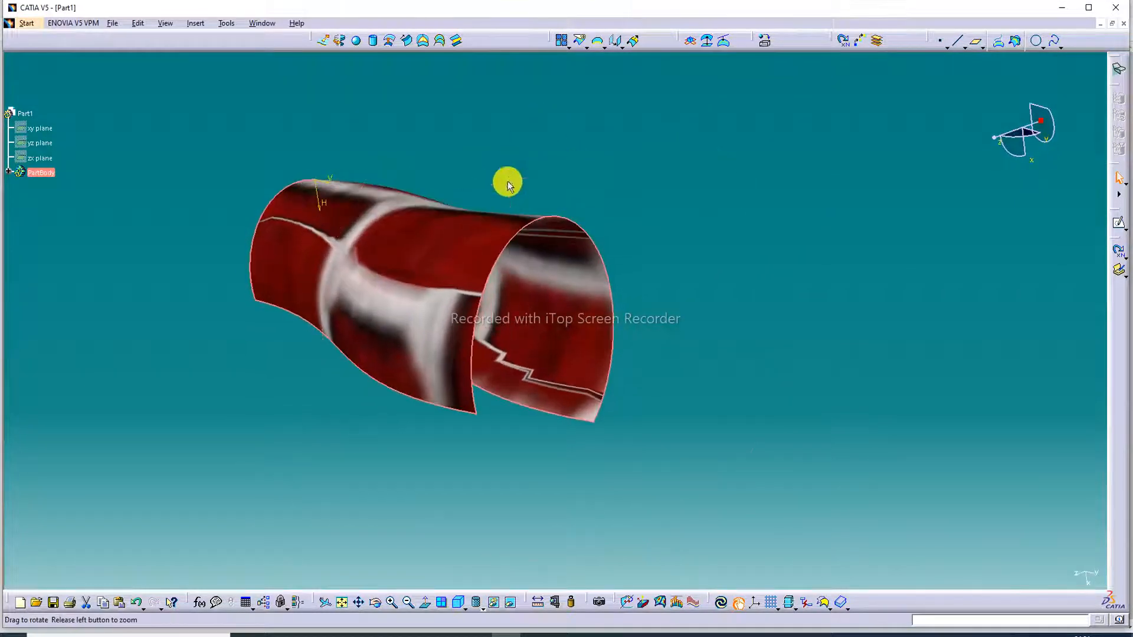
middle_drag(476, 567, 556, 347)
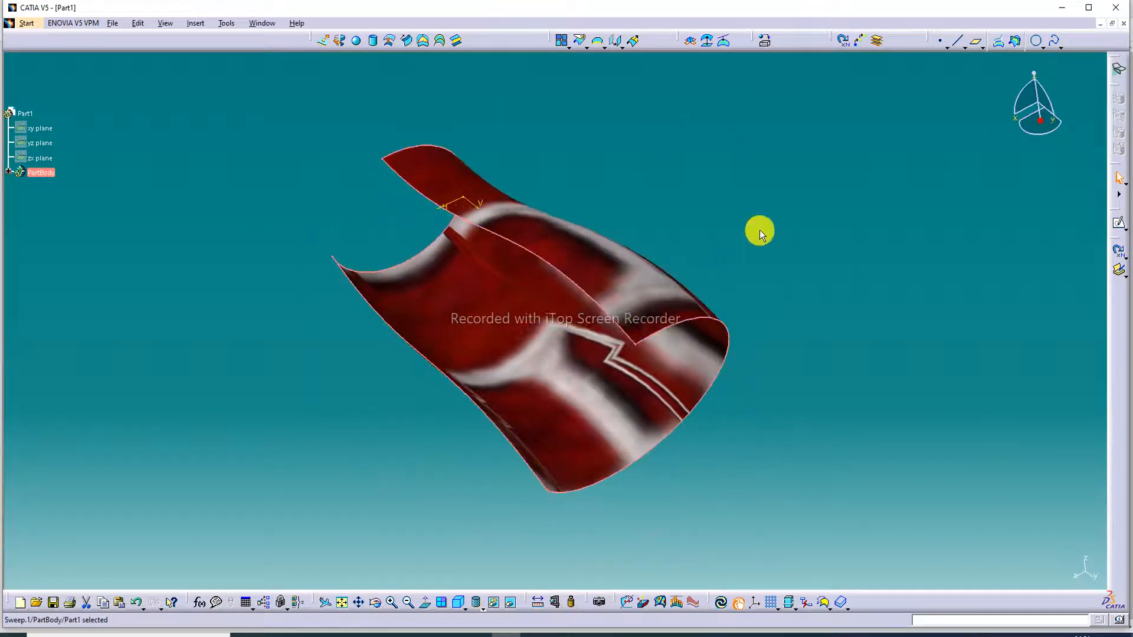
click(345, 603)
click(395, 604)
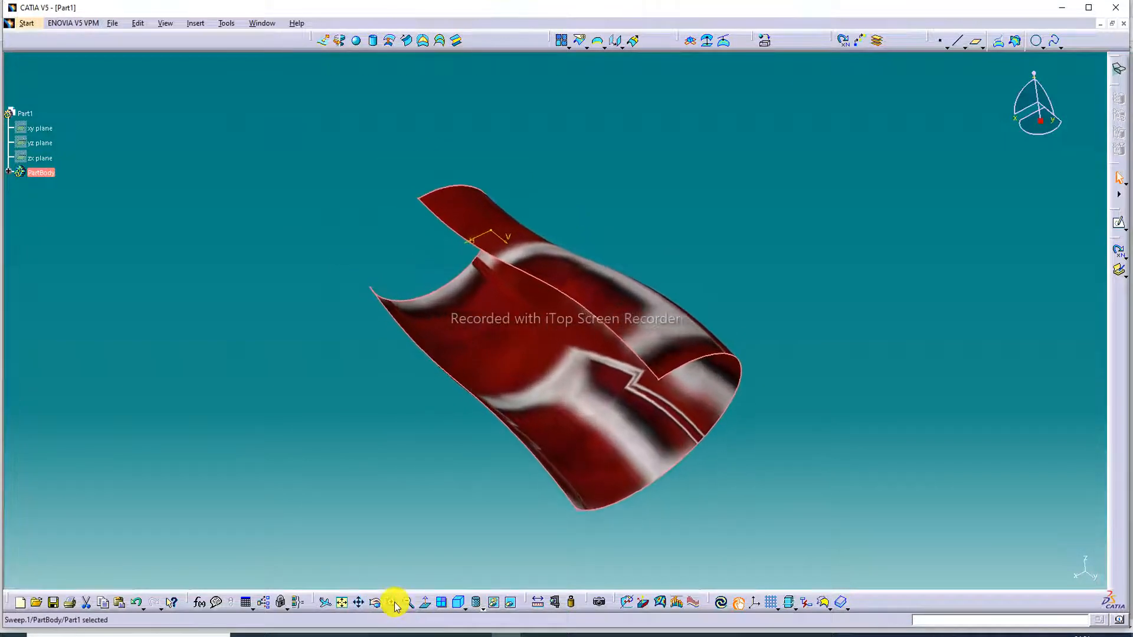
click(395, 605)
middle_drag(594, 337, 556, 286)
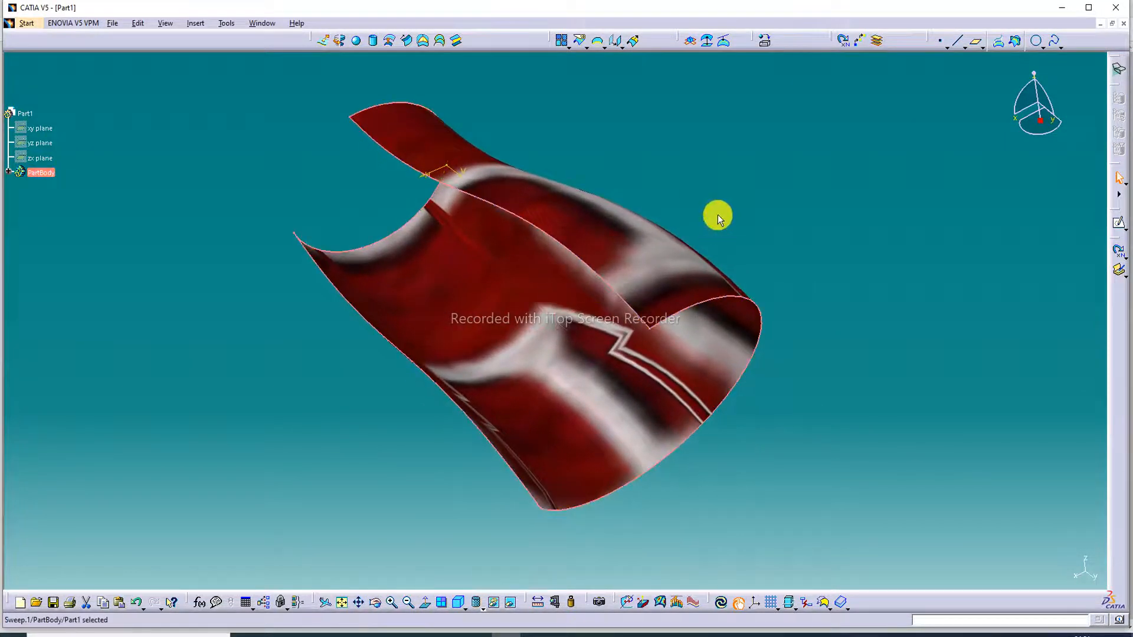
click(719, 199)
middle_drag(719, 199, 334, 152)
middle_drag(489, 187, 413, 84)
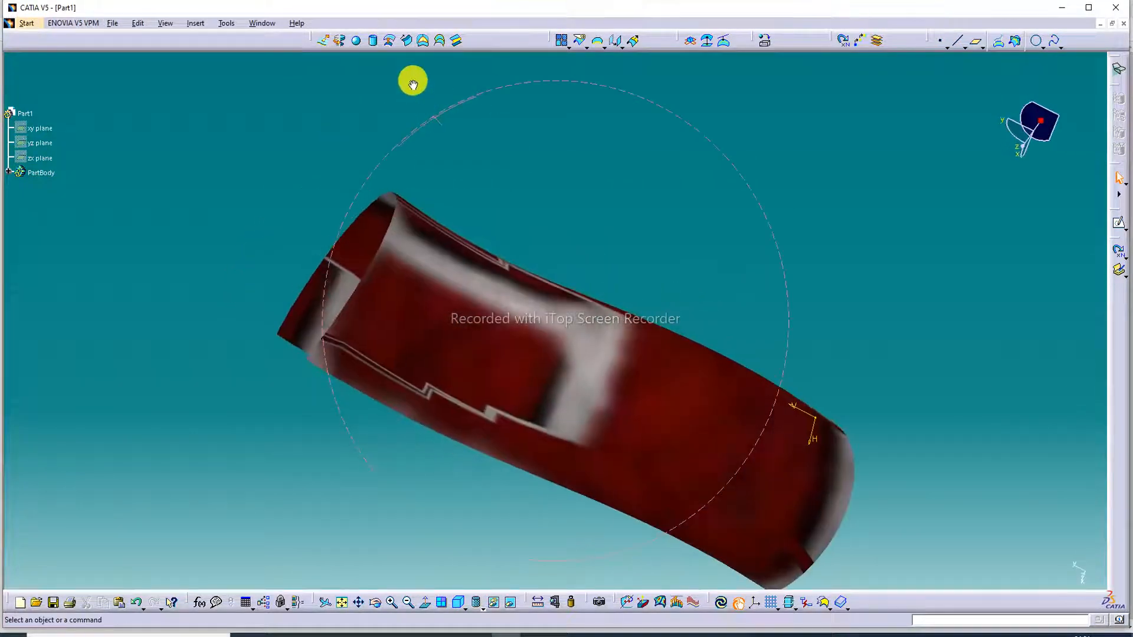
middle_drag(567, 374, 438, 125)
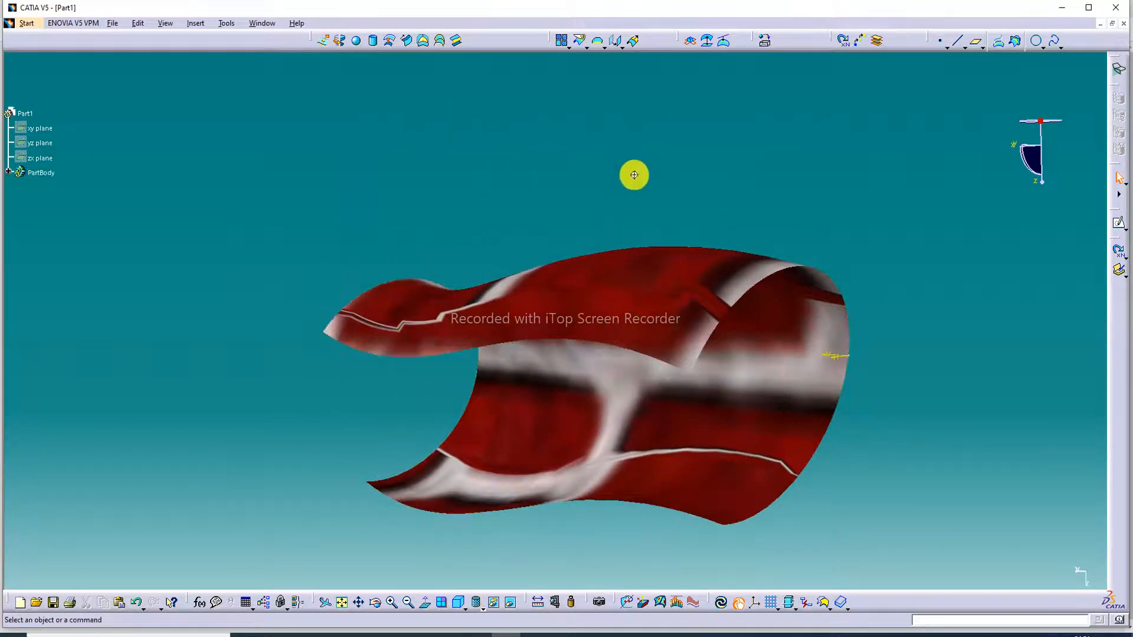
middle_drag(634, 175, 459, 227)
middle_drag(540, 264, 352, 307)
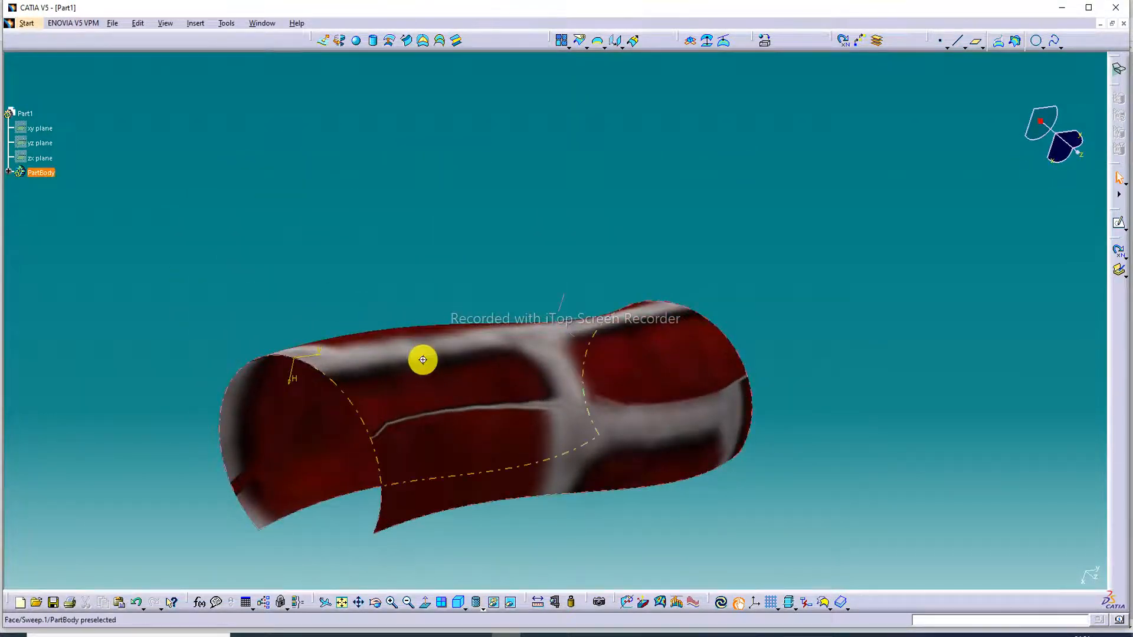
middle_drag(423, 359, 748, 325)
middle_drag(625, 437, 663, 384)
Step: Inspect the whole swept surface in isometric view, fitted to the window, and from further rotated angles
click(466, 607)
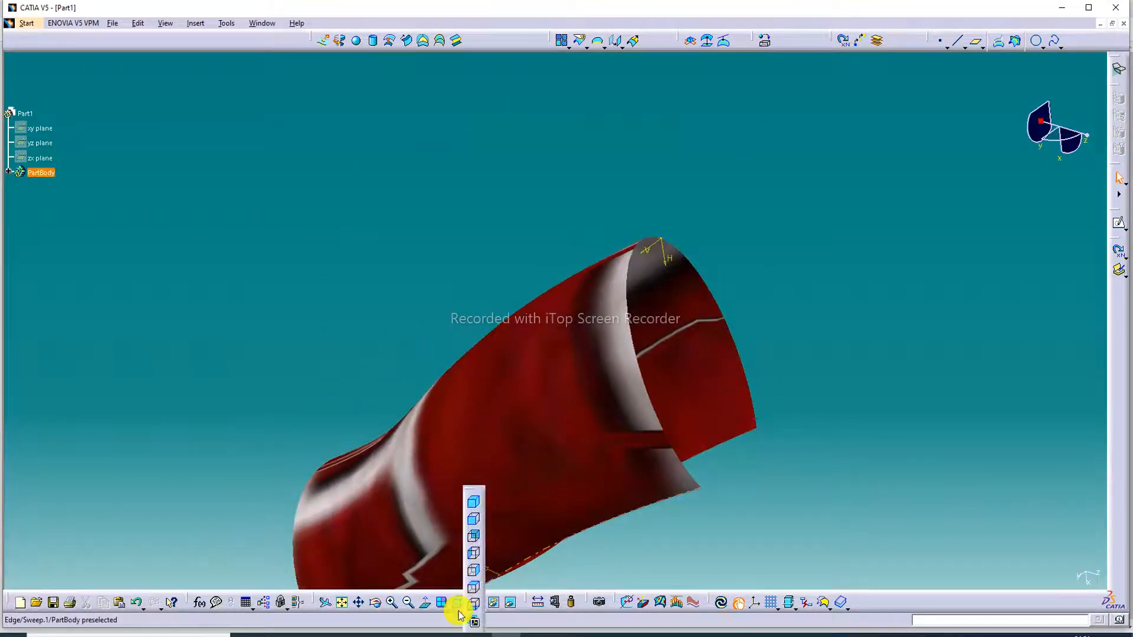
click(455, 608)
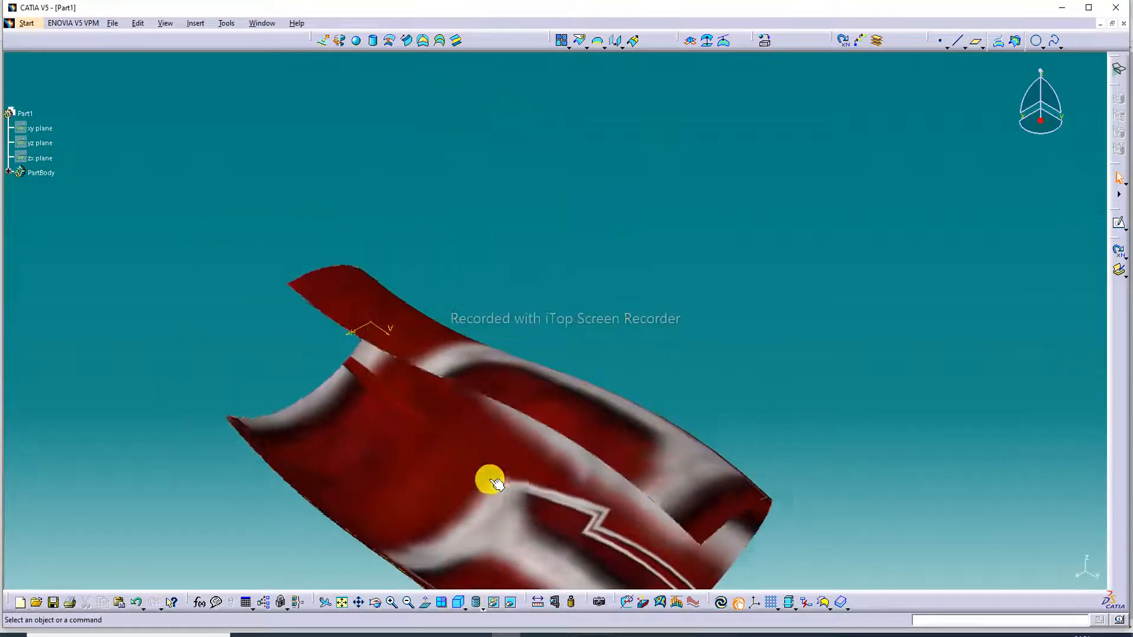
click(338, 605)
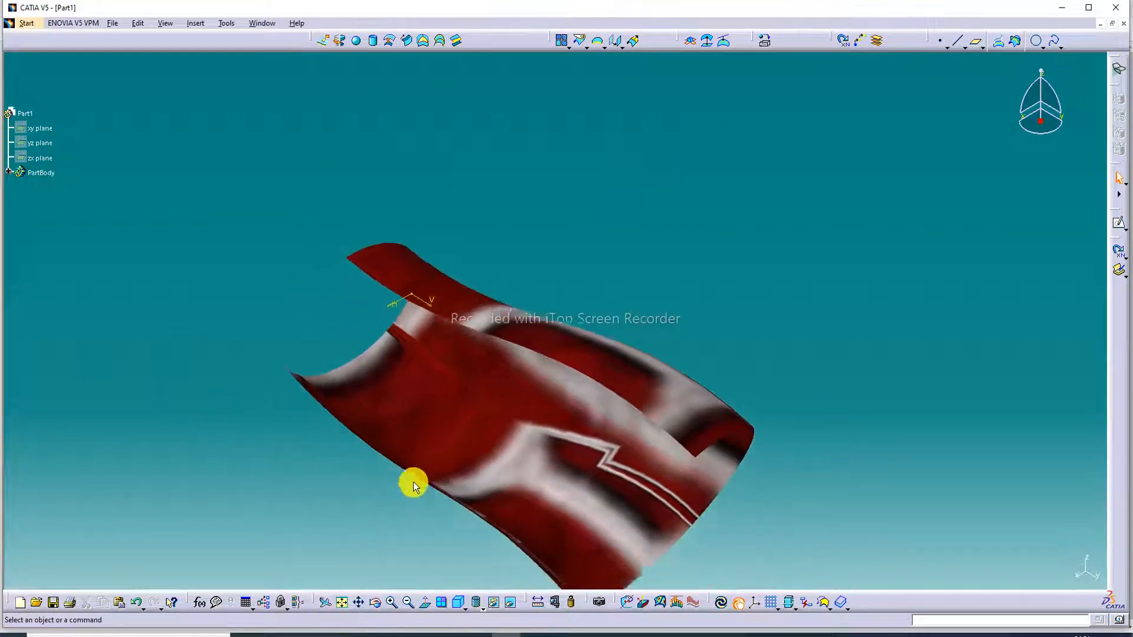
middle_drag(755, 218, 434, 185)
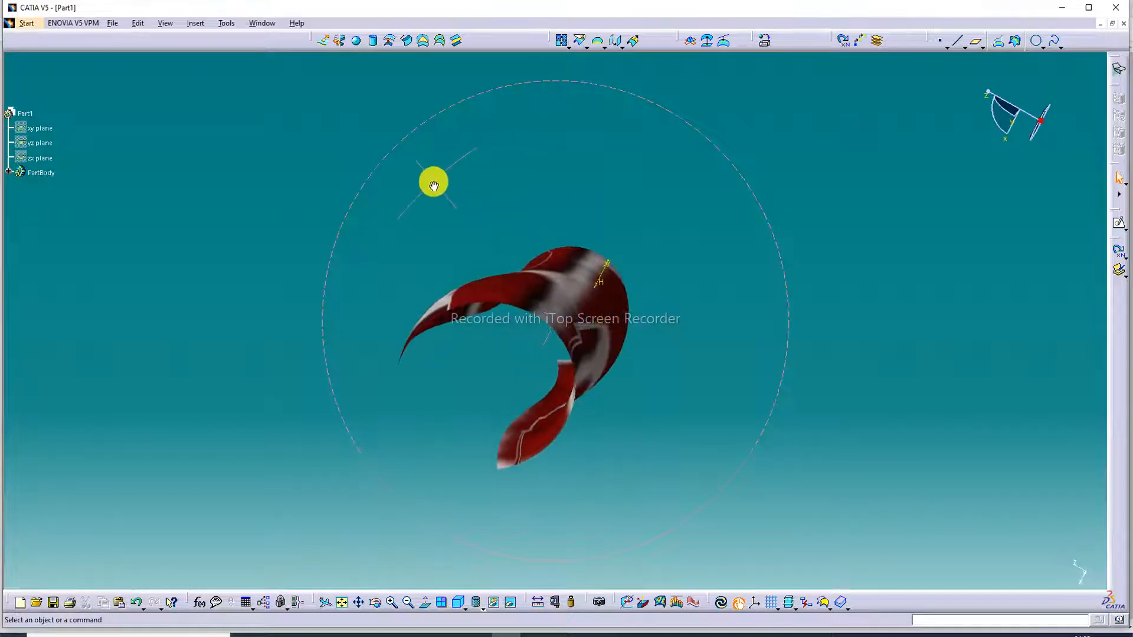
middle_drag(589, 296, 518, 238)
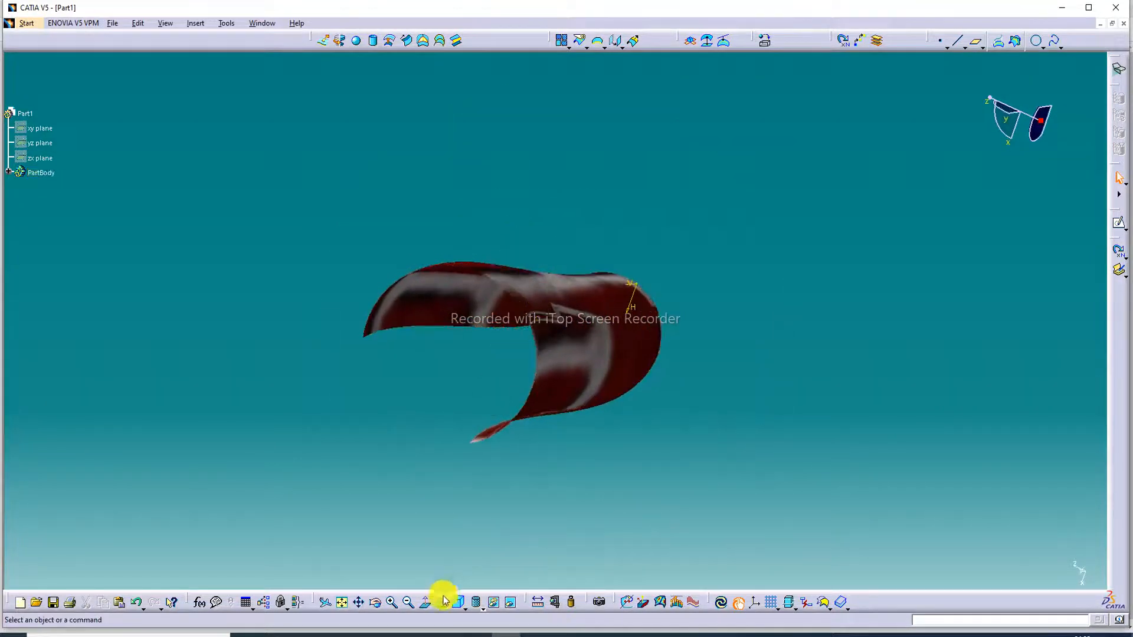
click(392, 602)
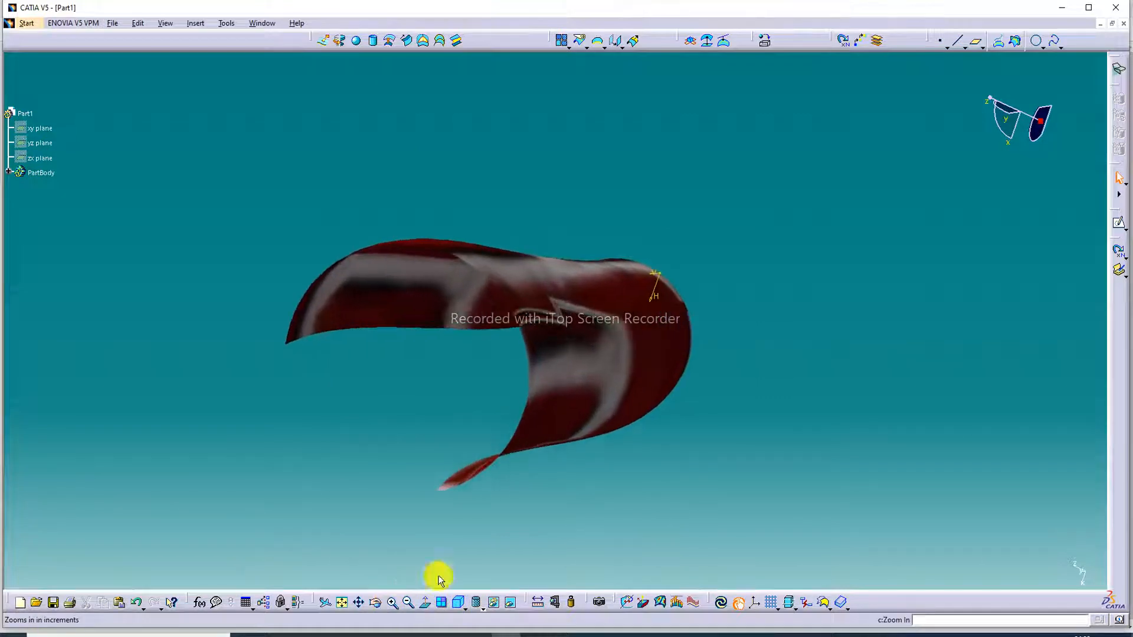
mouse_move(574, 382)
middle_down()
mouse_move(519, 236)
mouse_move(476, 177)
mouse_move(559, 264)
mouse_move(548, 189)
mouse_move(460, 104)
mouse_move(453, 126)
mouse_move(539, 161)
mouse_move(620, 278)
mouse_move(508, 268)
mouse_move(418, 171)
mouse_move(617, 313)
mouse_move(533, 147)
mouse_move(528, 162)
middle_up()
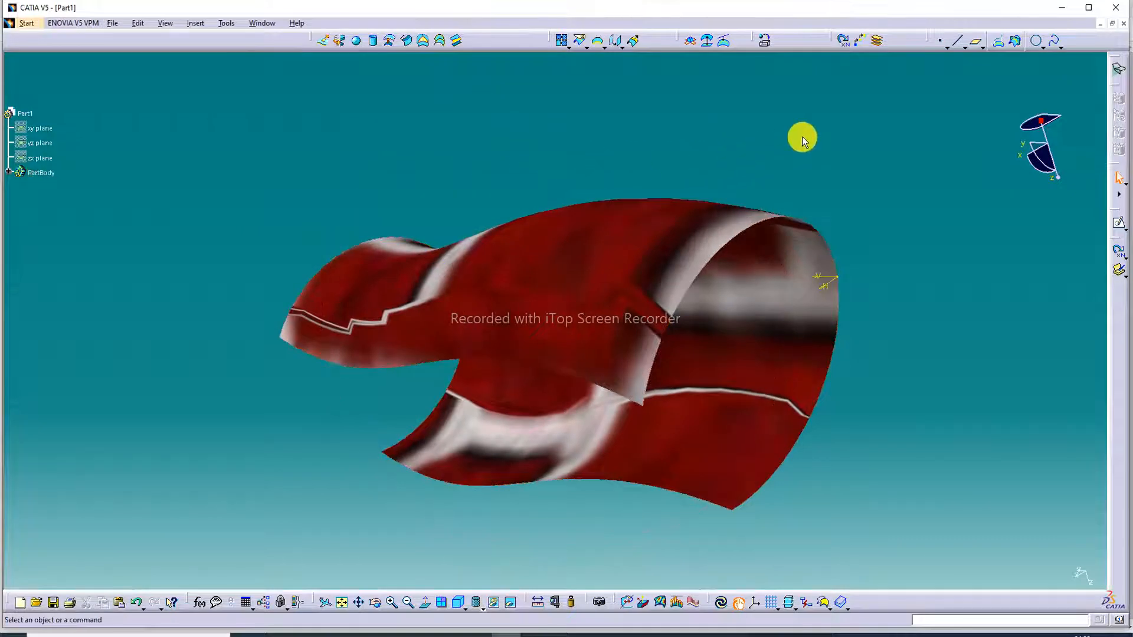
middle_drag(763, 162, 736, 169)
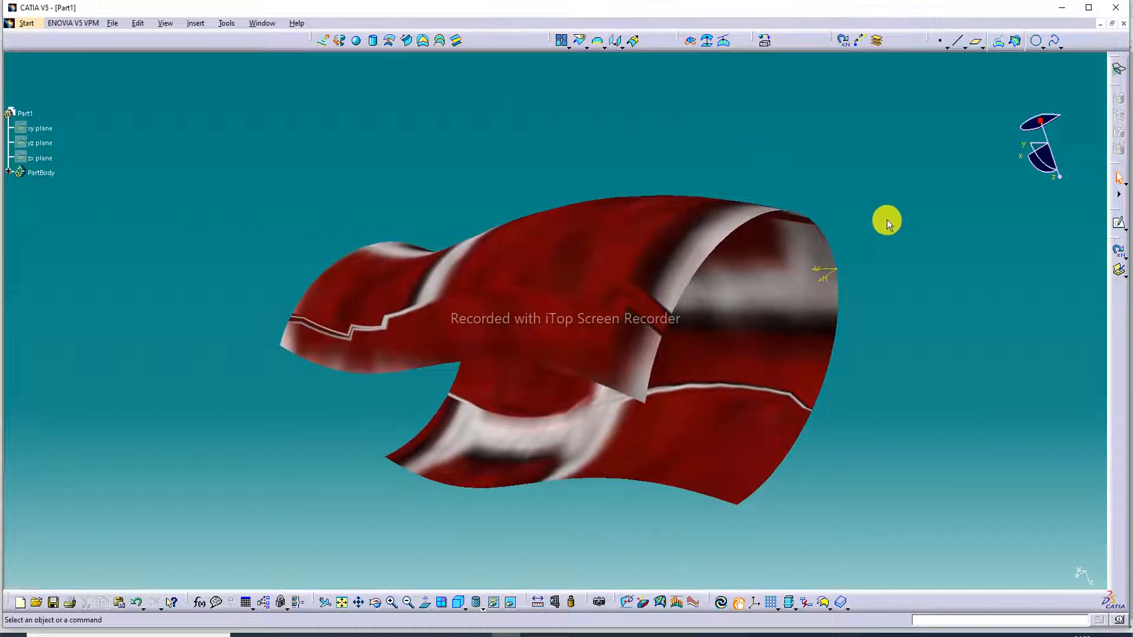
click(458, 605)
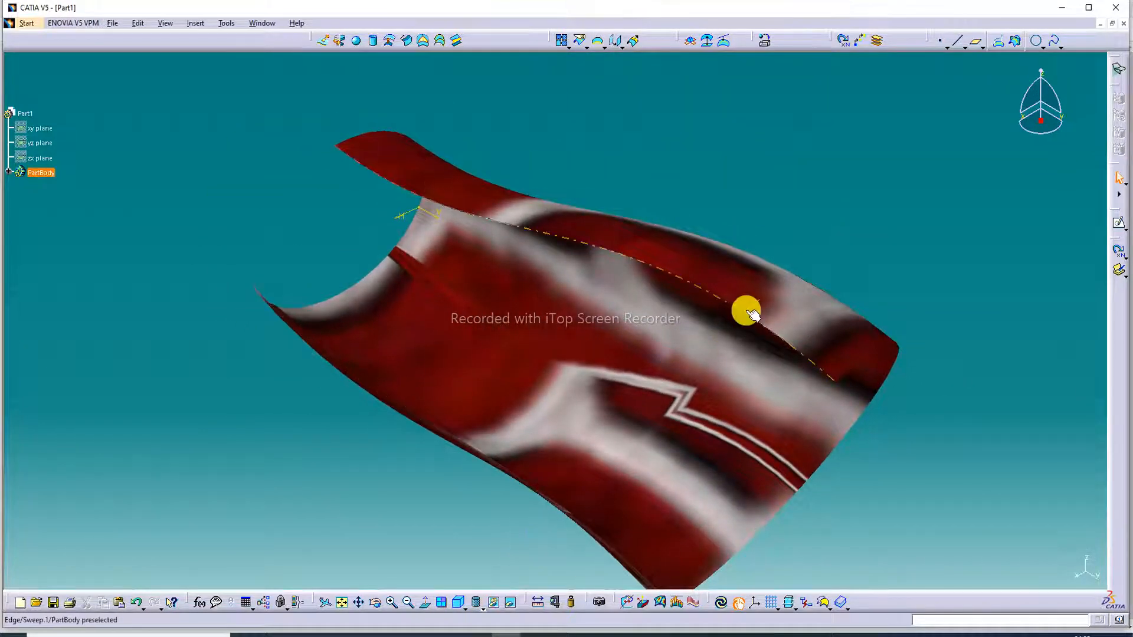
middle_drag(716, 346, 668, 112)
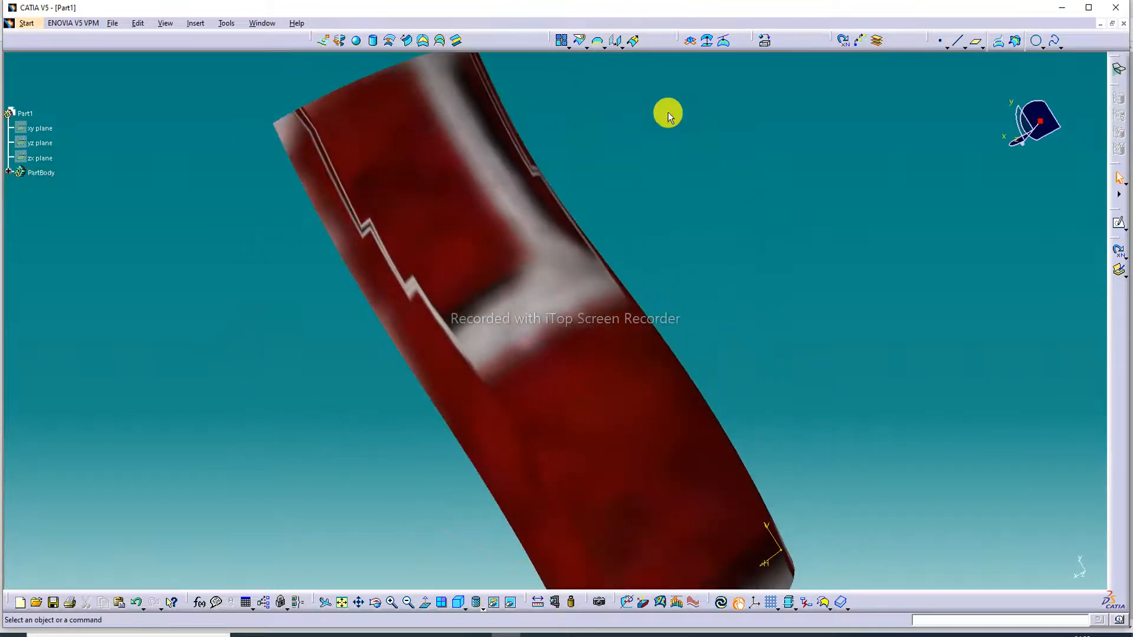
click(477, 636)
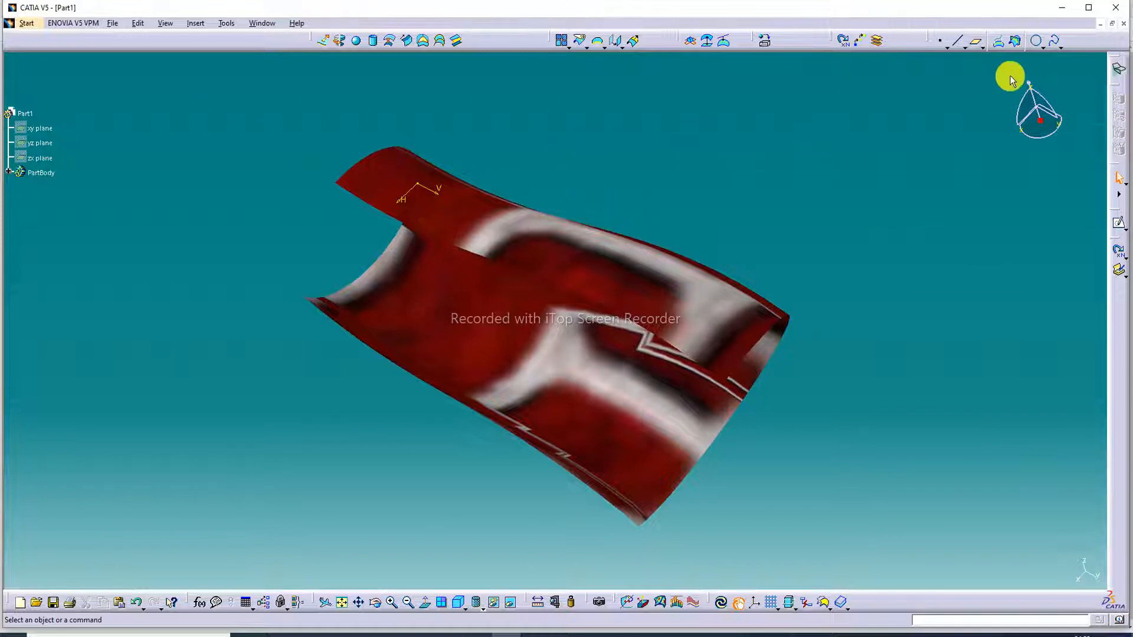
Step: Close the textured part without saving and start a new part in the Wireframe and Surface Design workbench
click(1123, 24)
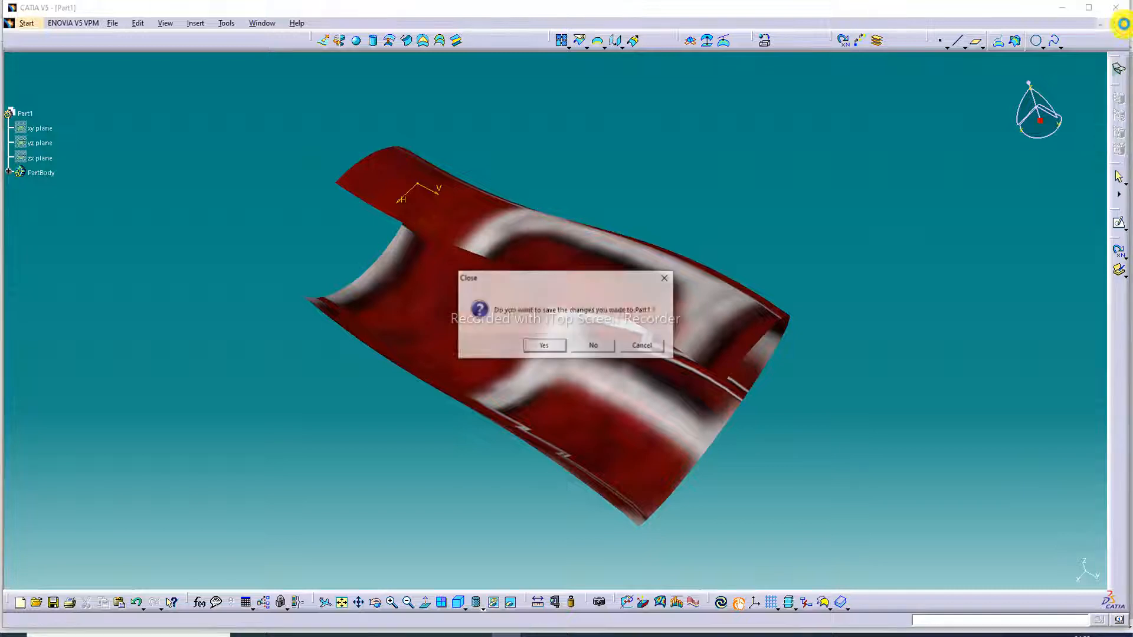
click(596, 348)
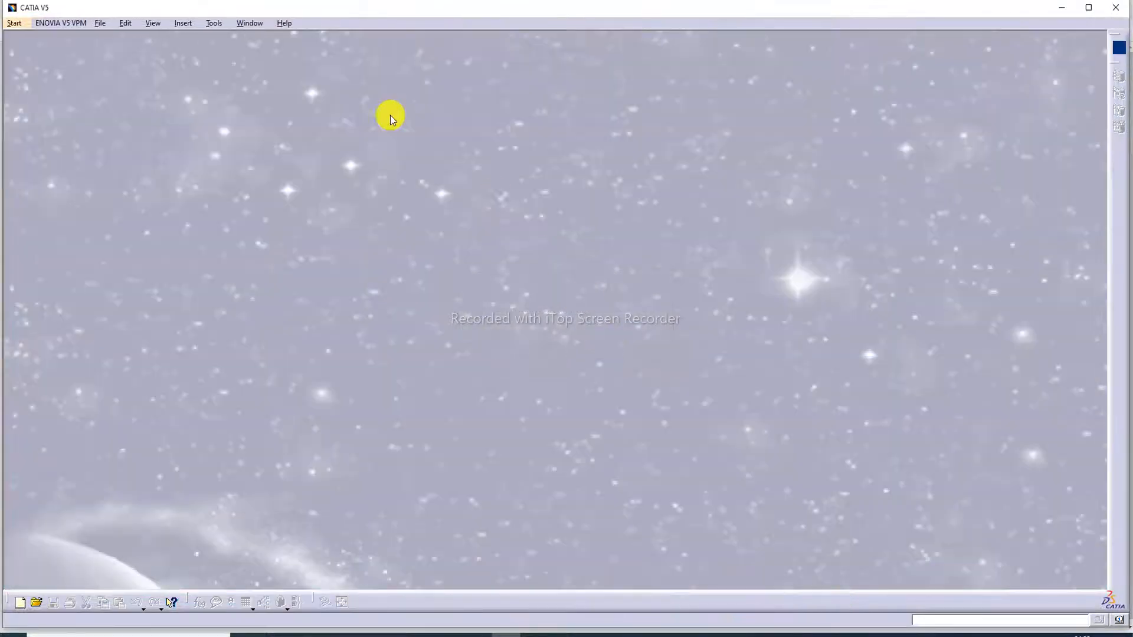
click(24, 26)
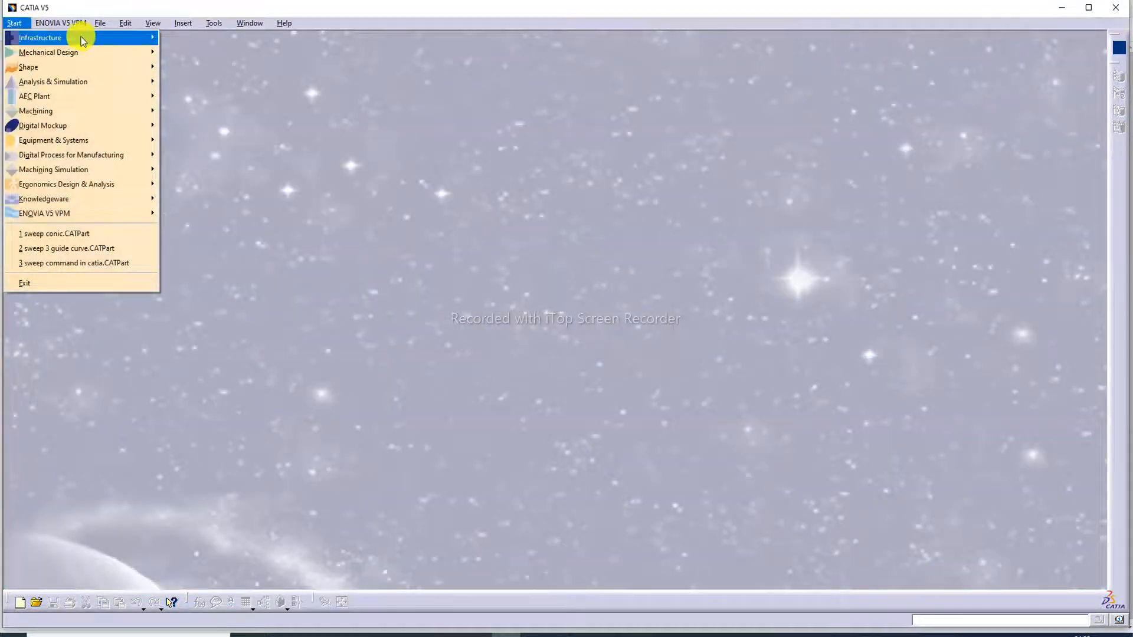
mouse_move(79, 52)
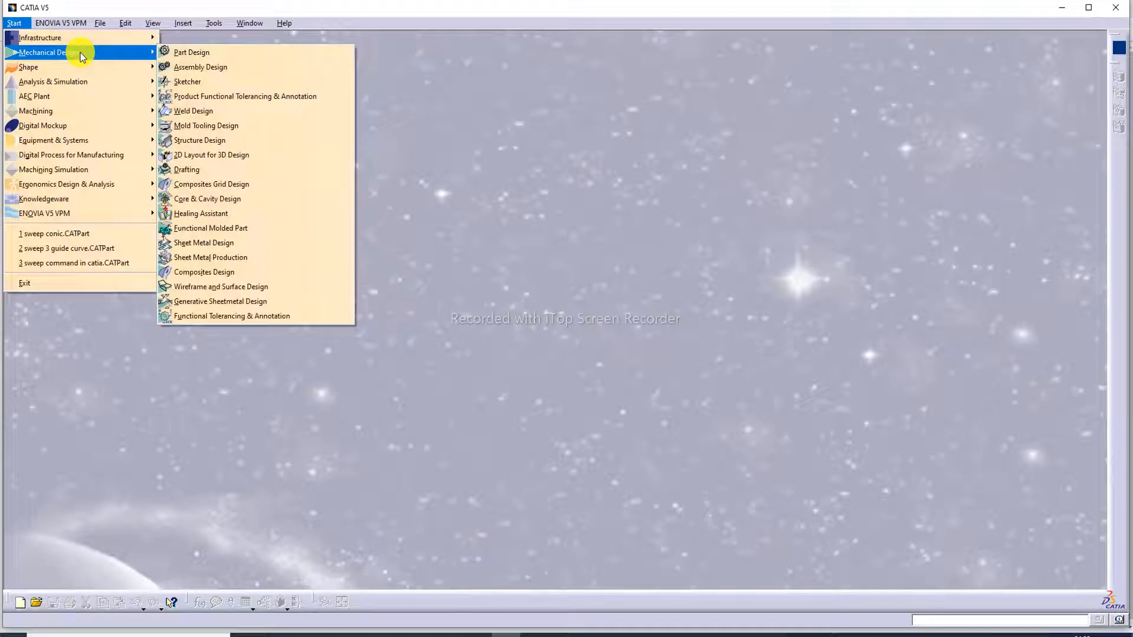
click(247, 292)
click(1036, 573)
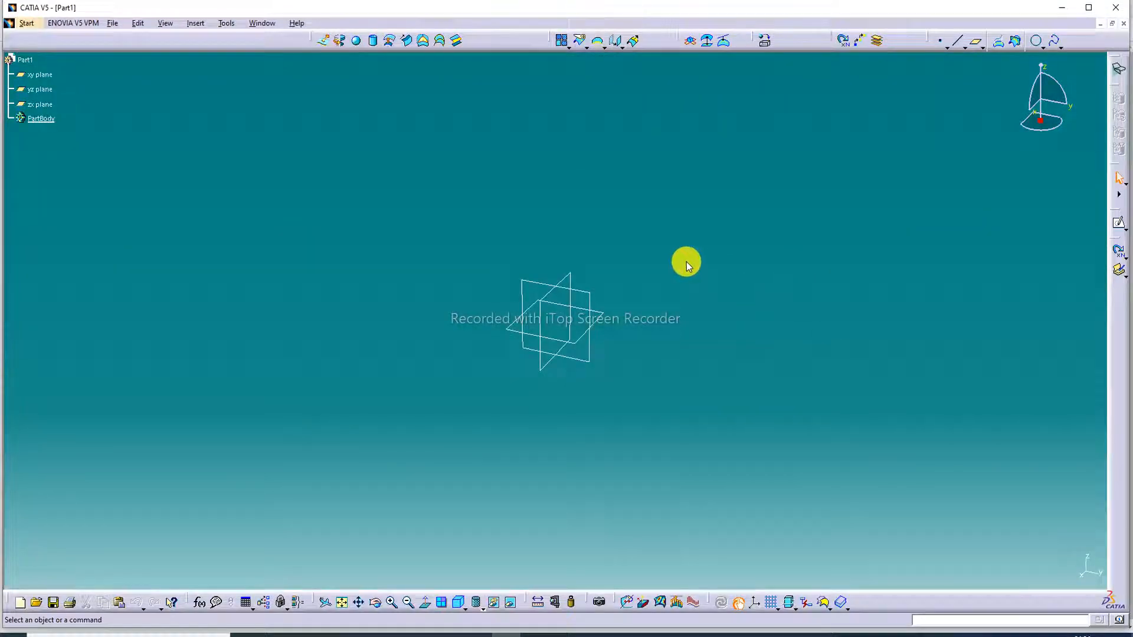
Step: Hide the zx plane and the xy plane, keeping only the yz plane displayed
right_click(571, 279)
click(605, 312)
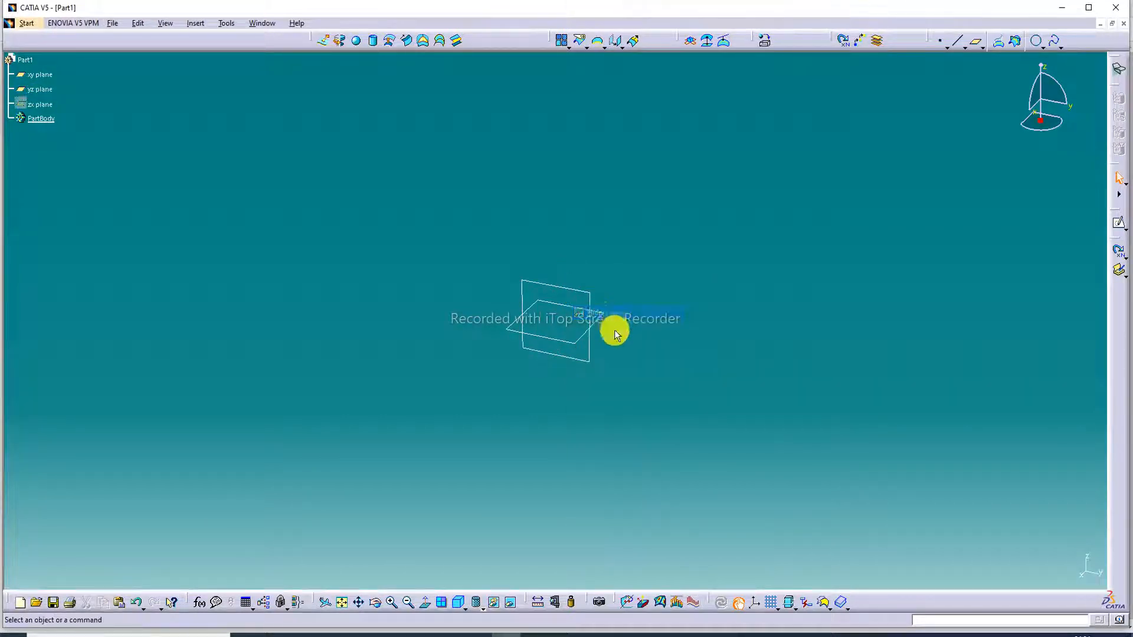
right_click(604, 320)
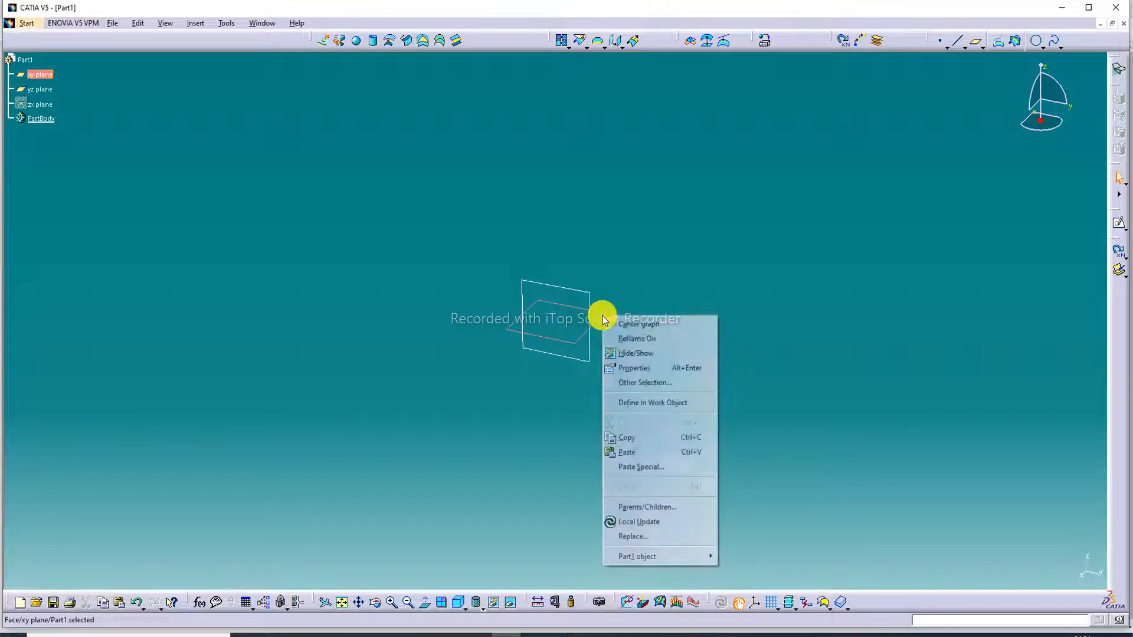
click(633, 352)
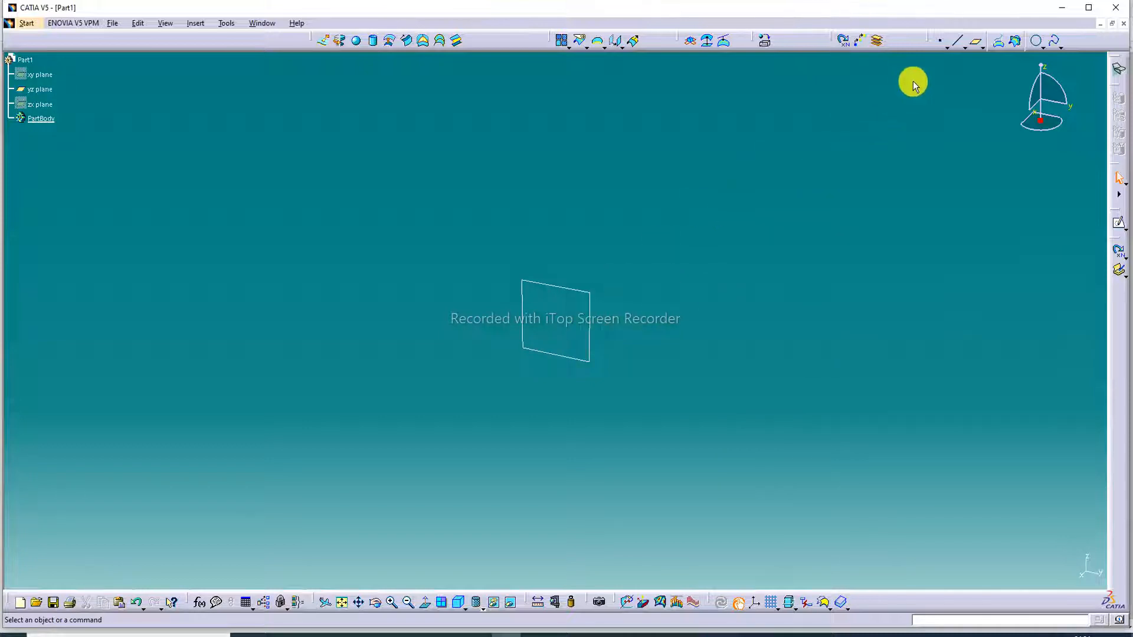
Step: Create a reference plane offset 72 mm from the yz plane
click(979, 42)
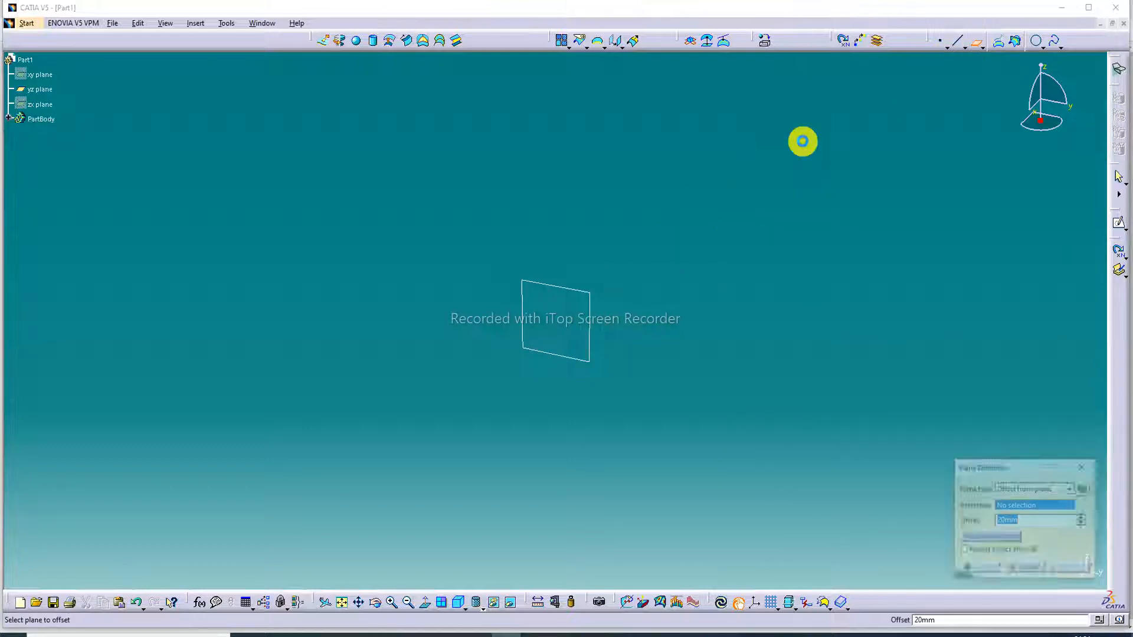
click(589, 295)
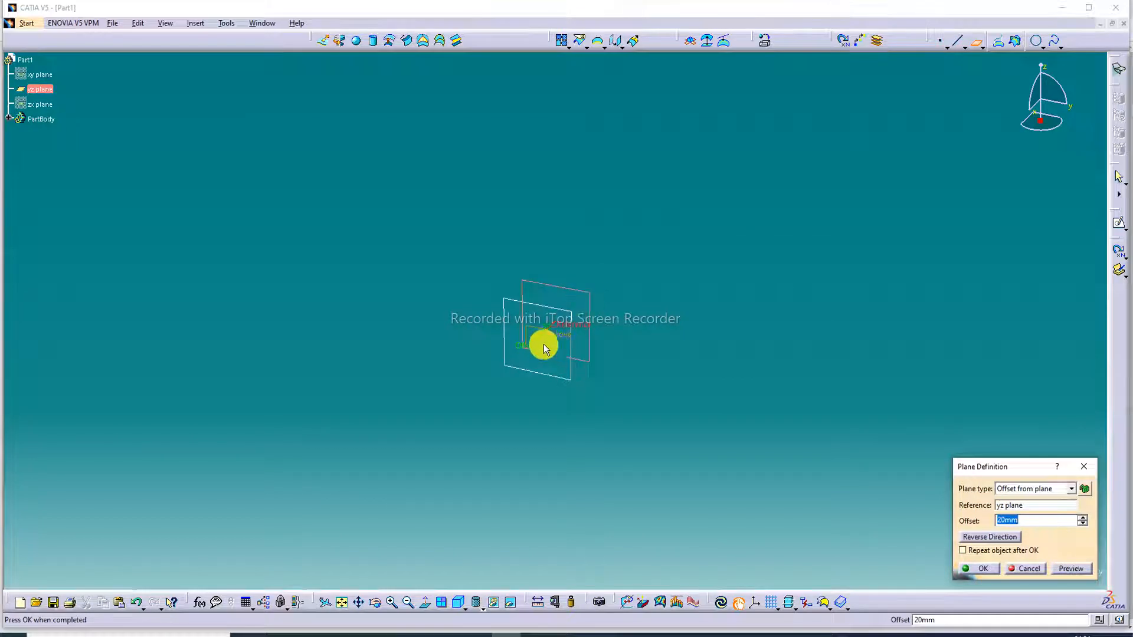
drag(543, 345, 483, 387)
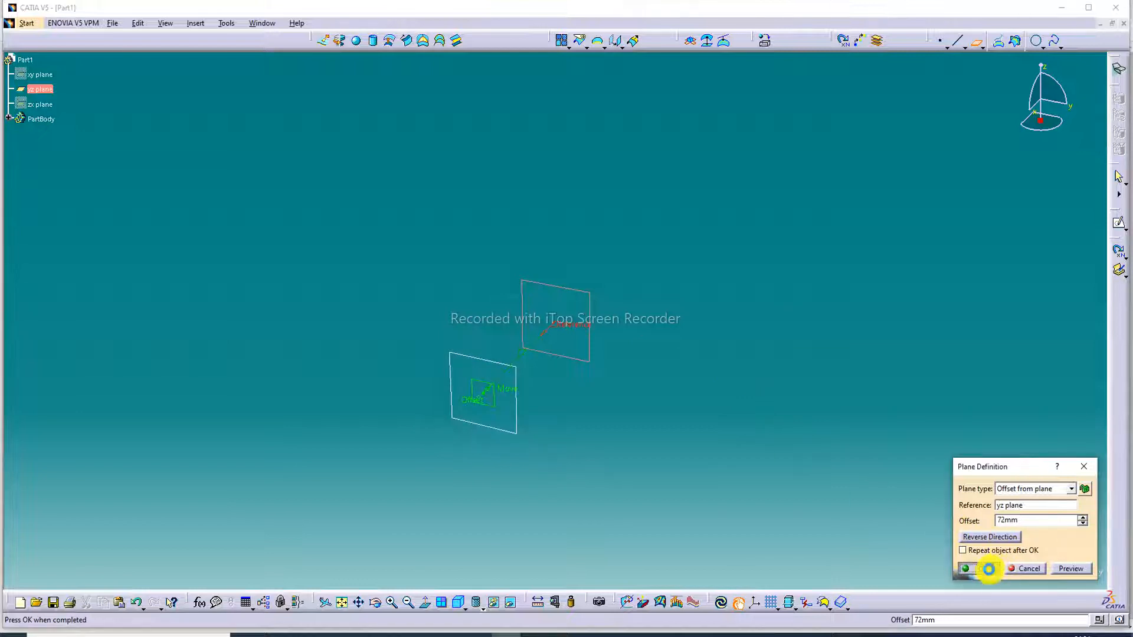
click(979, 568)
Step: Create a second plane offset about -95 mm from the yz plane, on the opposite side from the first
click(980, 41)
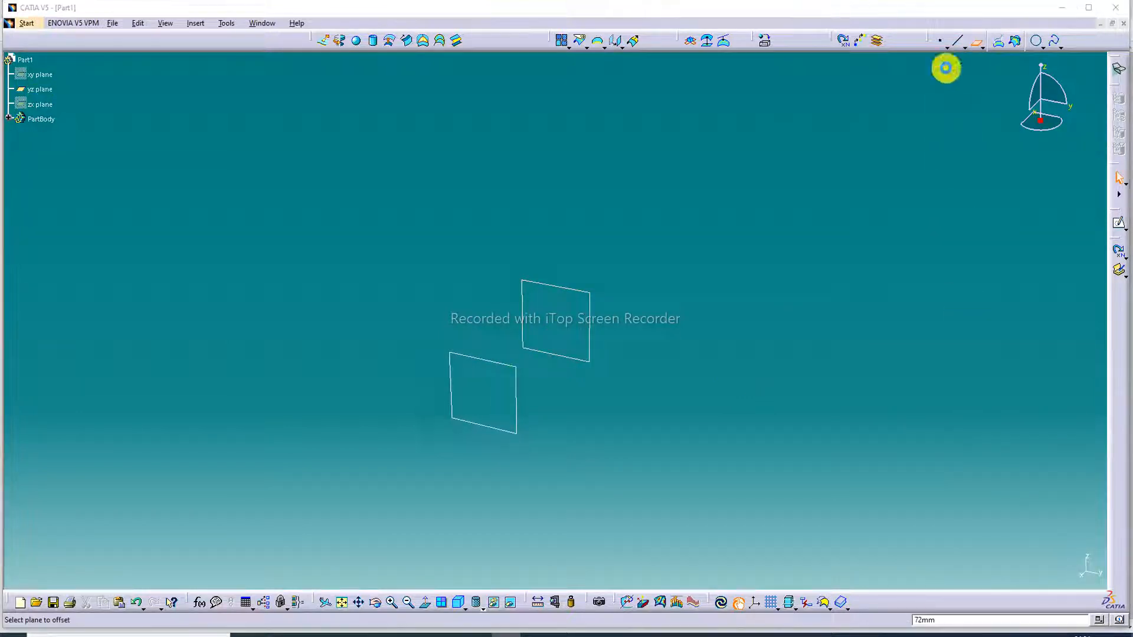
click(587, 300)
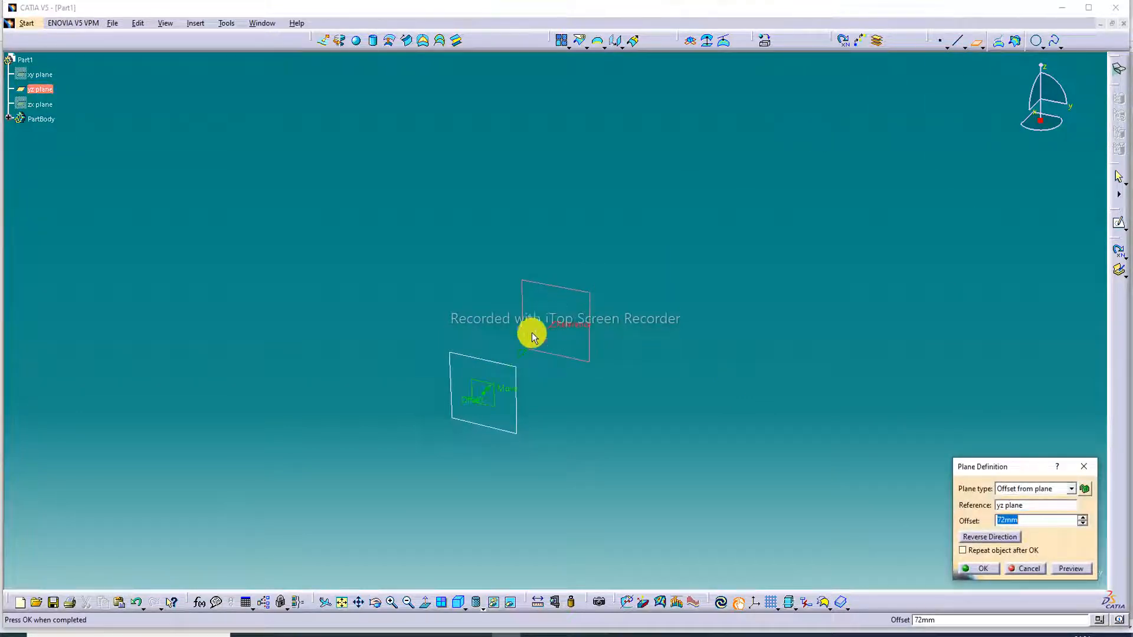
drag(476, 395, 625, 251)
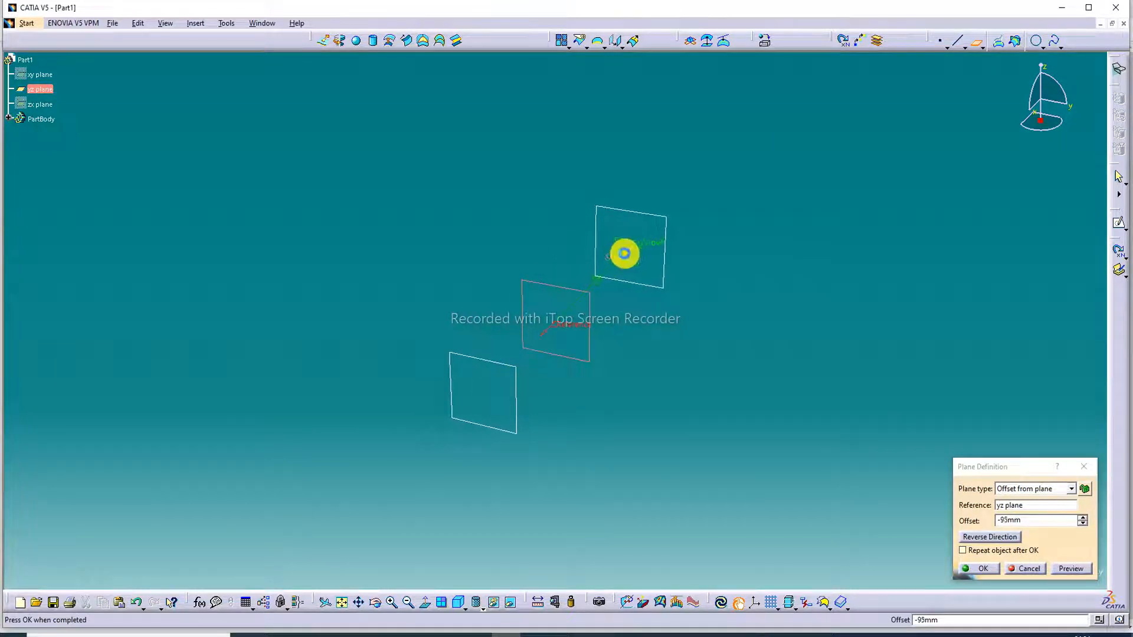
click(983, 569)
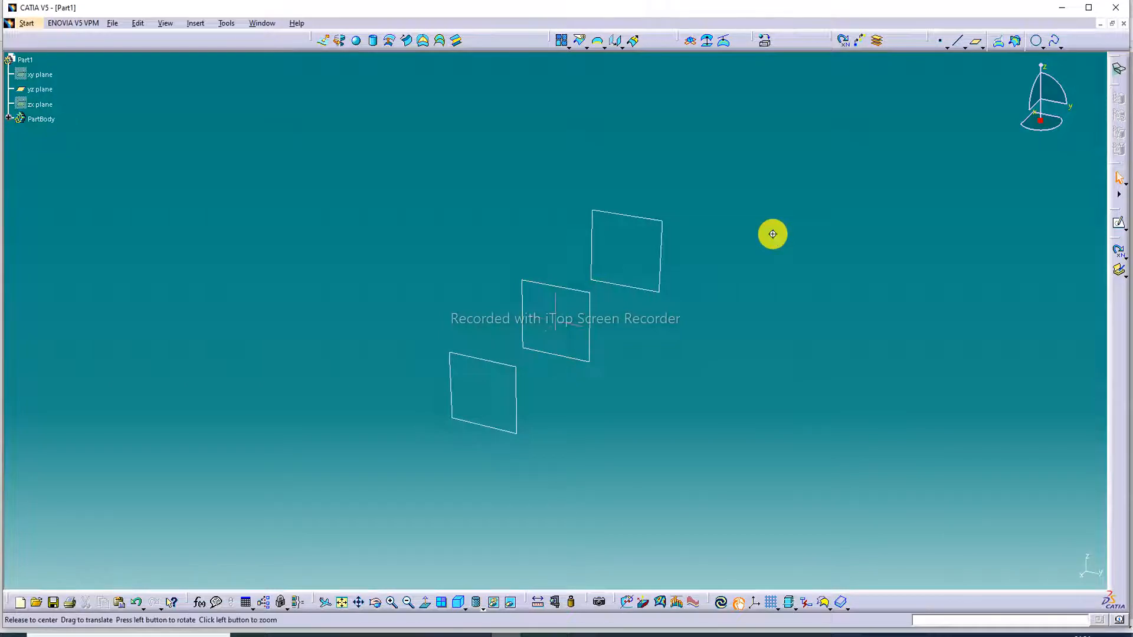
Step: Sketch a wavy four-point spline about 210 mm wide, starting at the origin, on the negative-side offset plane and exit the sketch
middle_drag(773, 234, 792, 260)
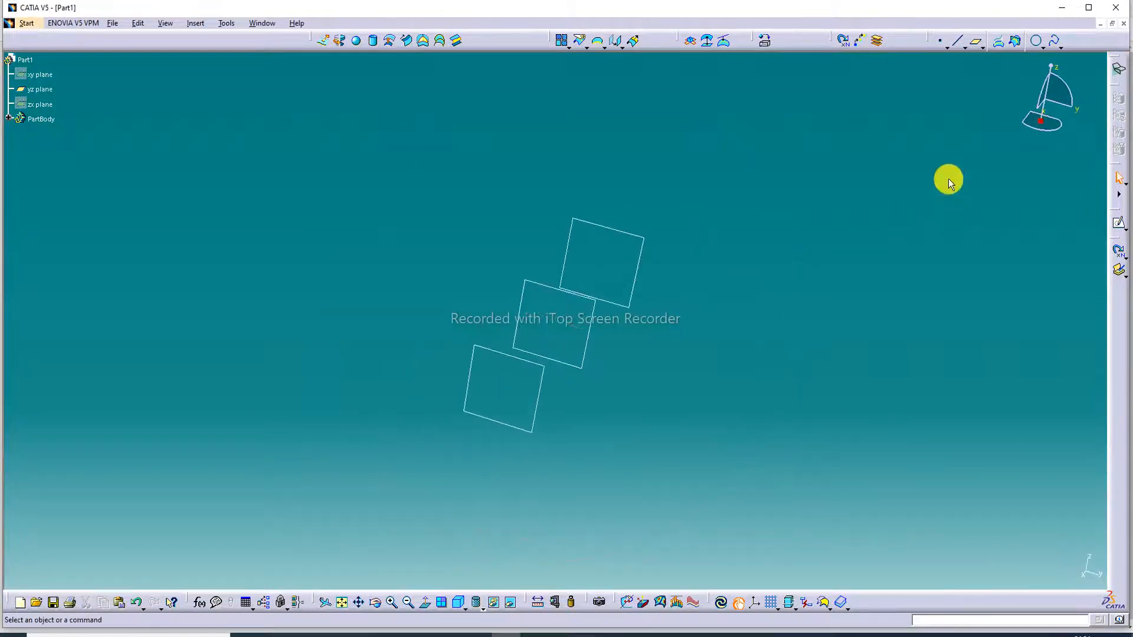
click(640, 236)
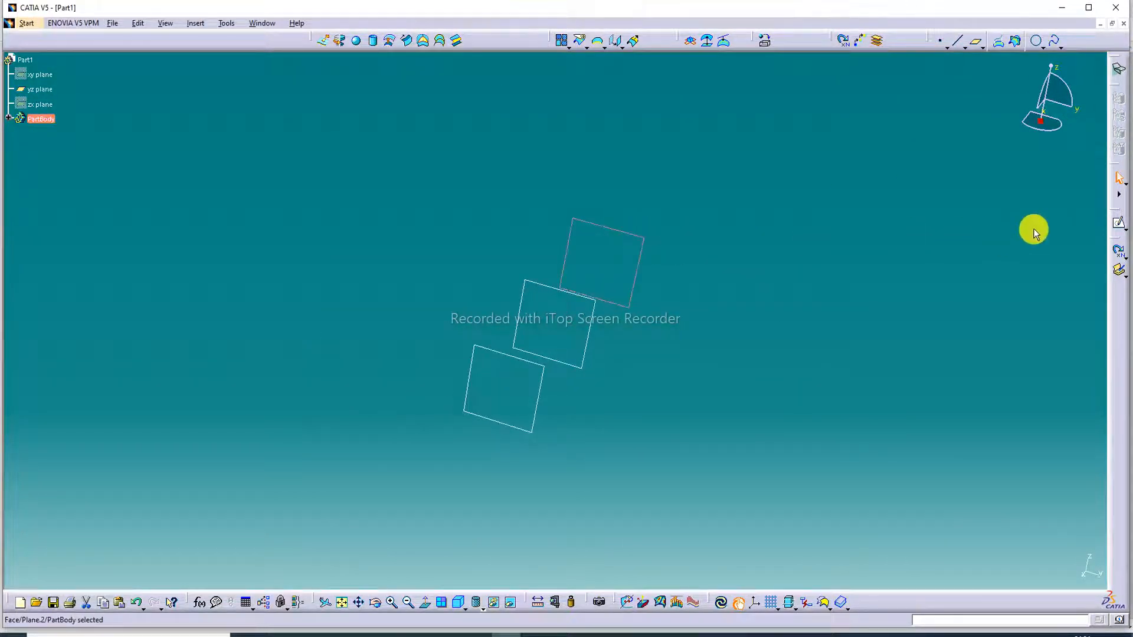
click(1120, 224)
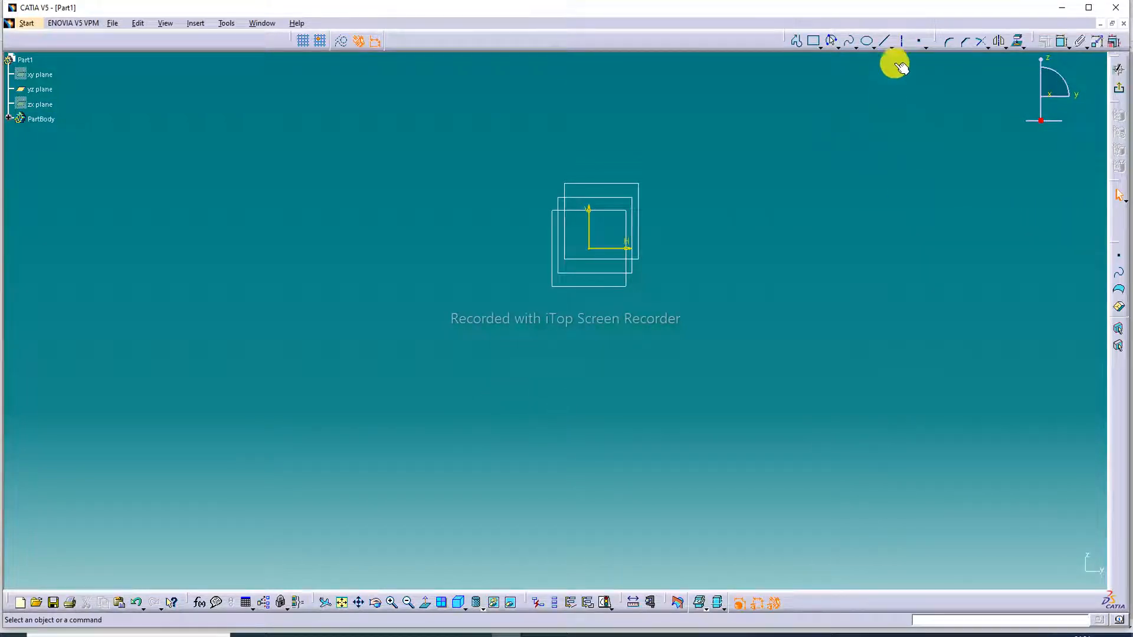
click(850, 41)
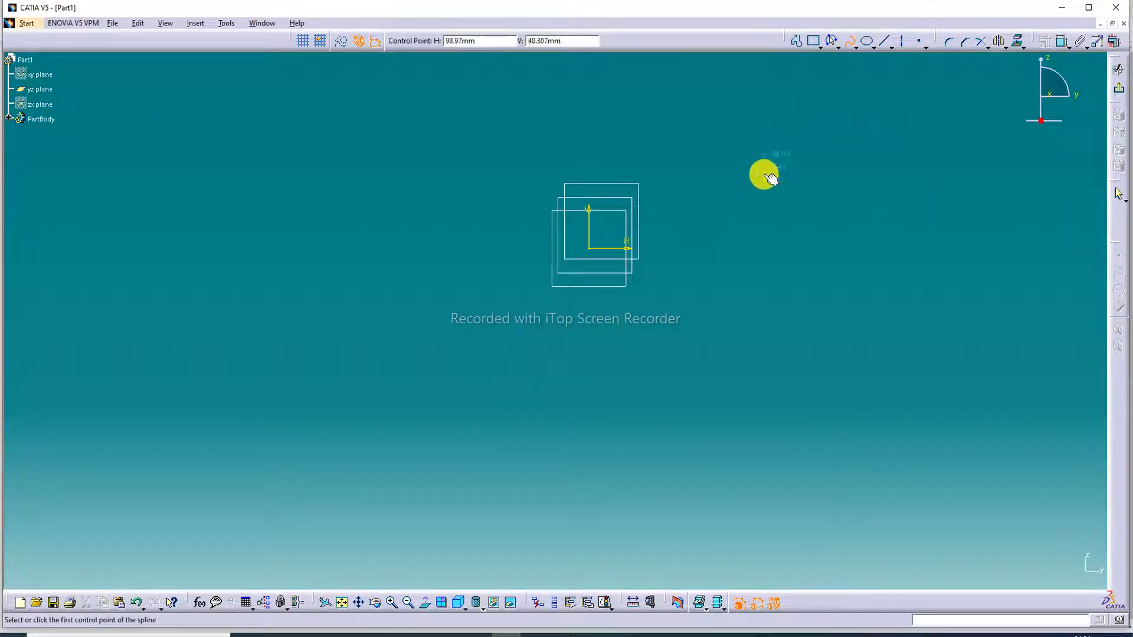
click(589, 249)
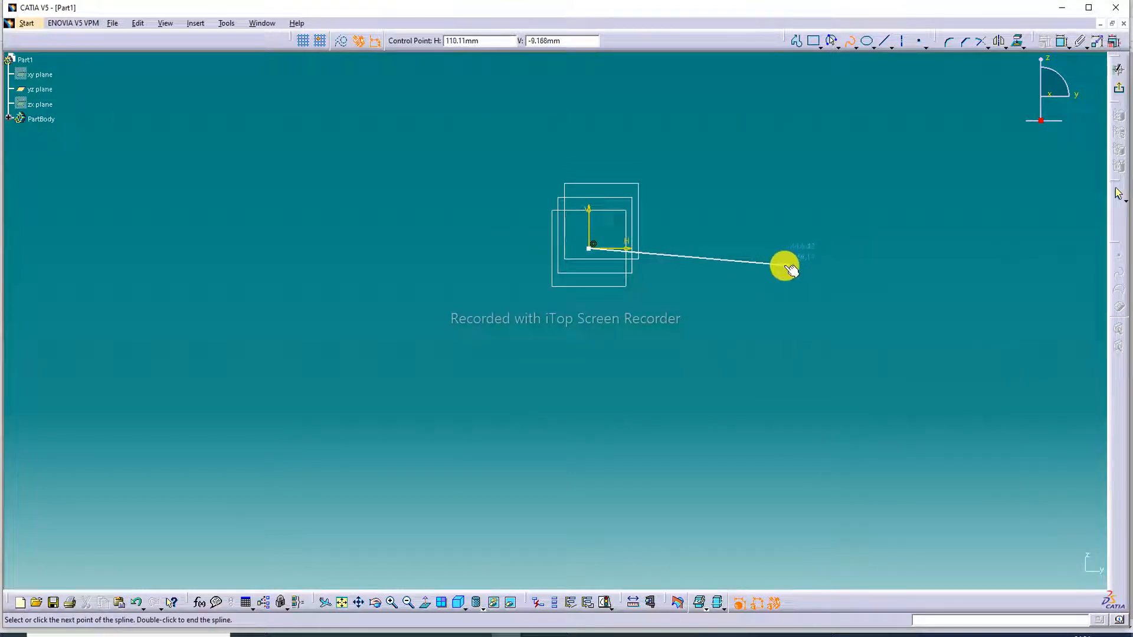
click(782, 264)
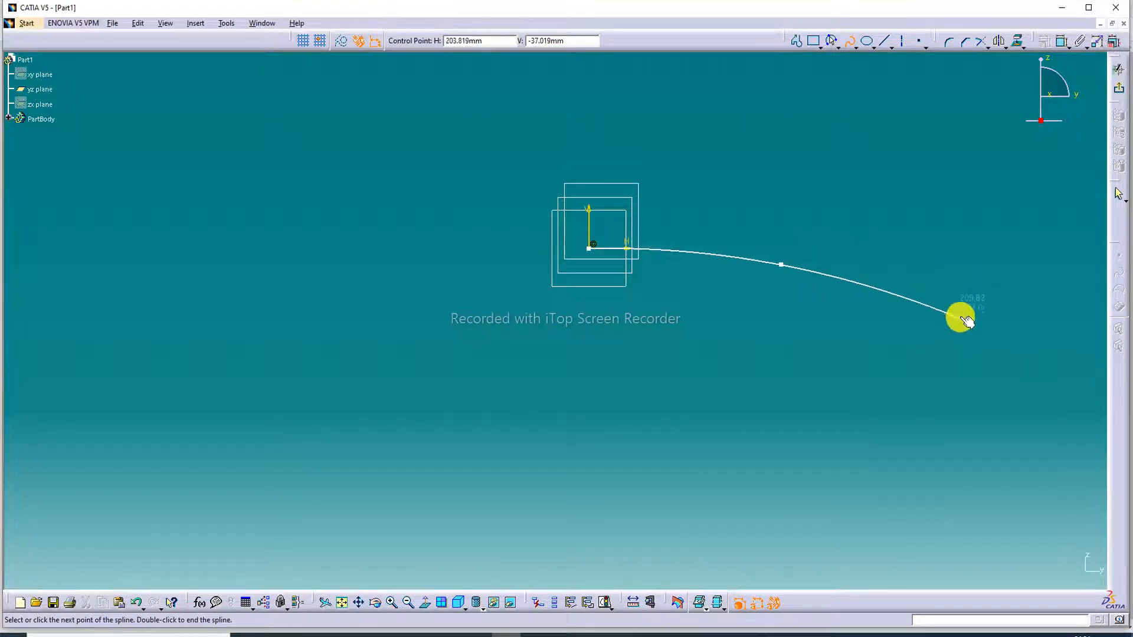
click(895, 291)
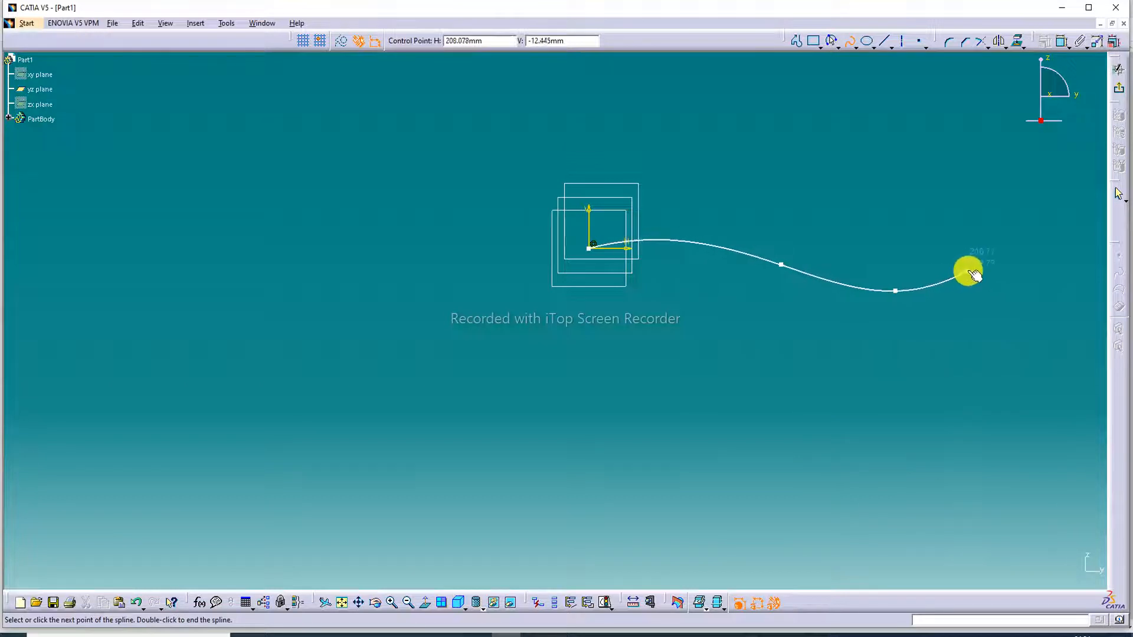
click(983, 271)
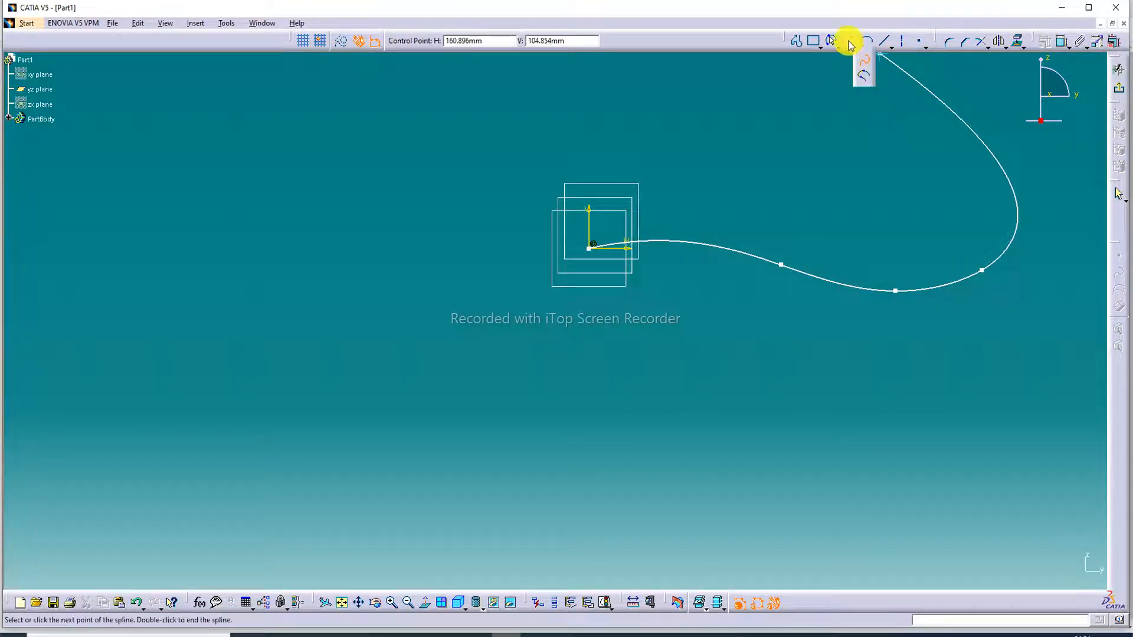
click(851, 43)
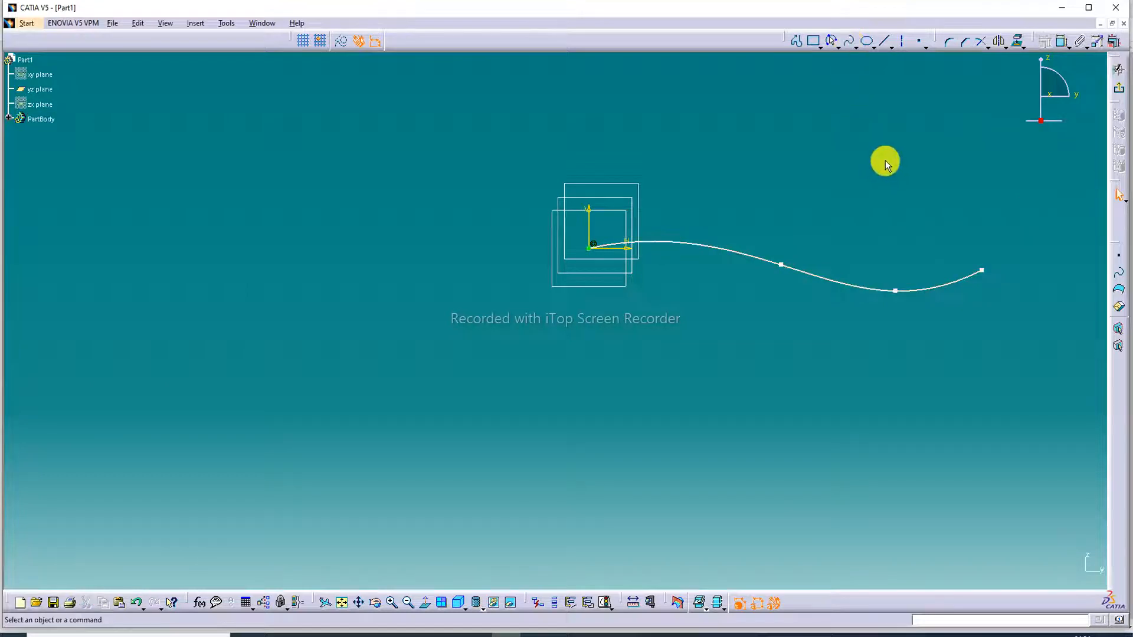
middle_drag(885, 160, 620, 277)
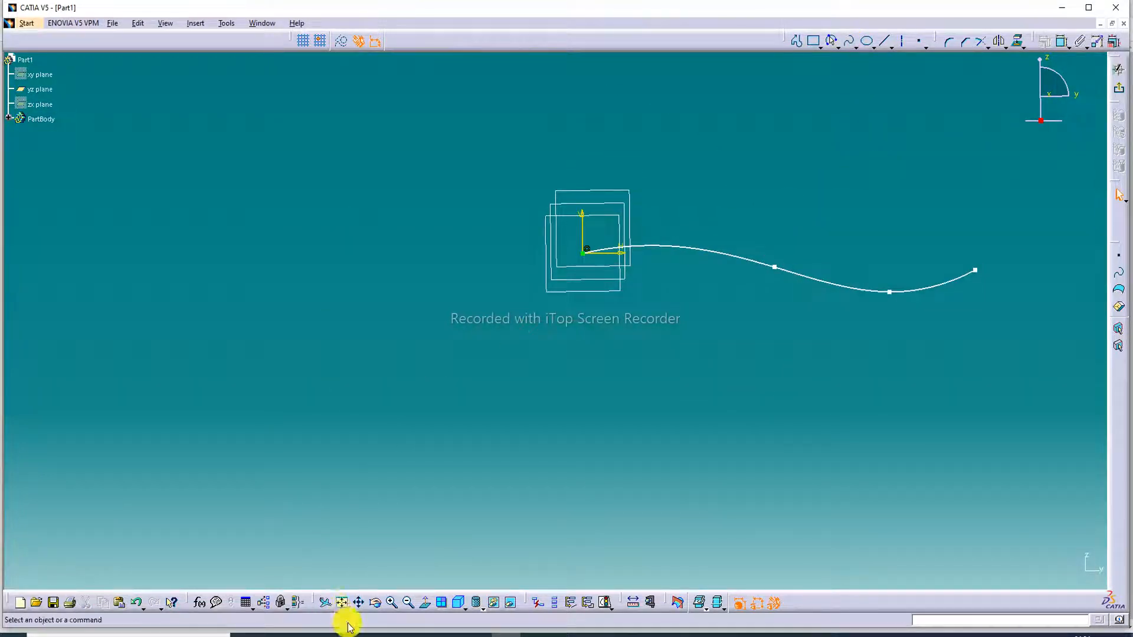
click(342, 602)
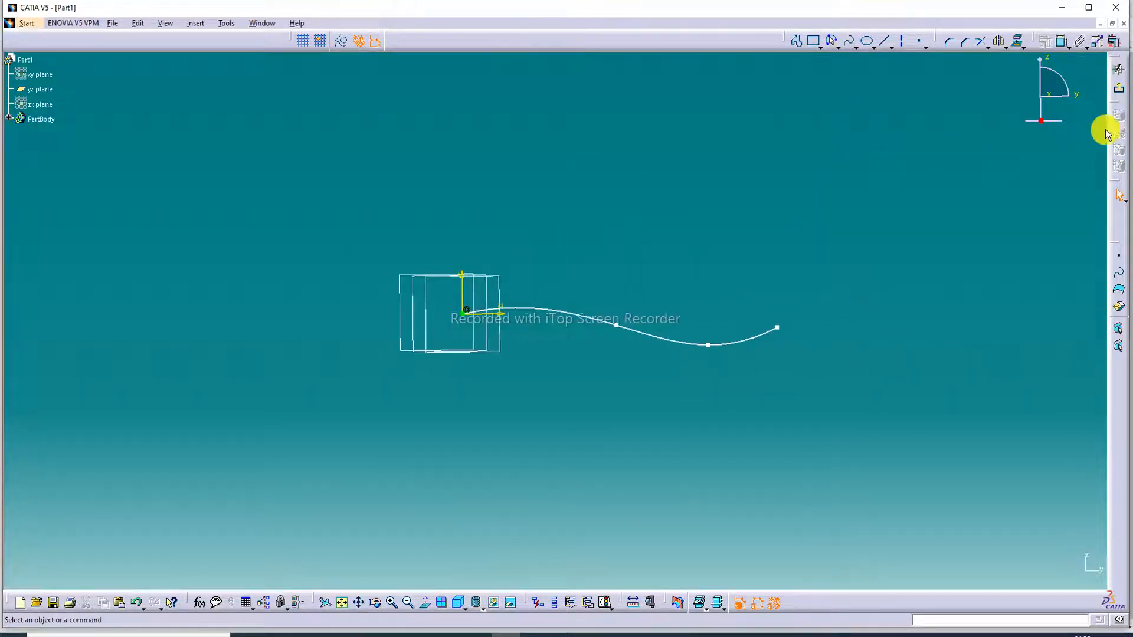
click(1120, 93)
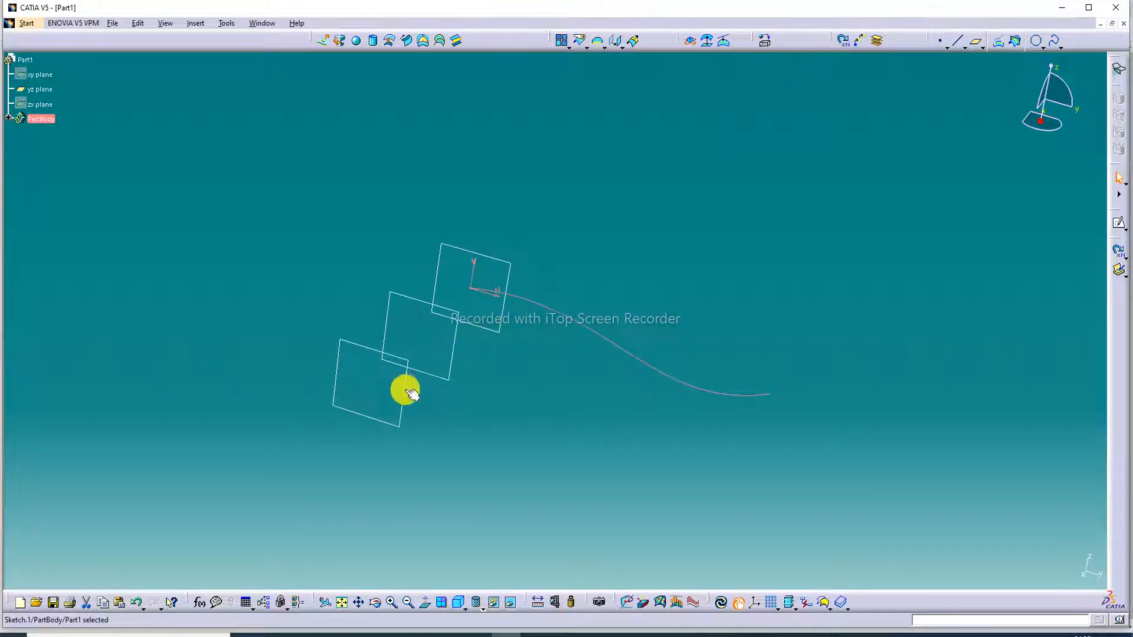
Step: Project the existing spline into a new sketch on the 72 mm offset plane and exit the sketch
click(496, 339)
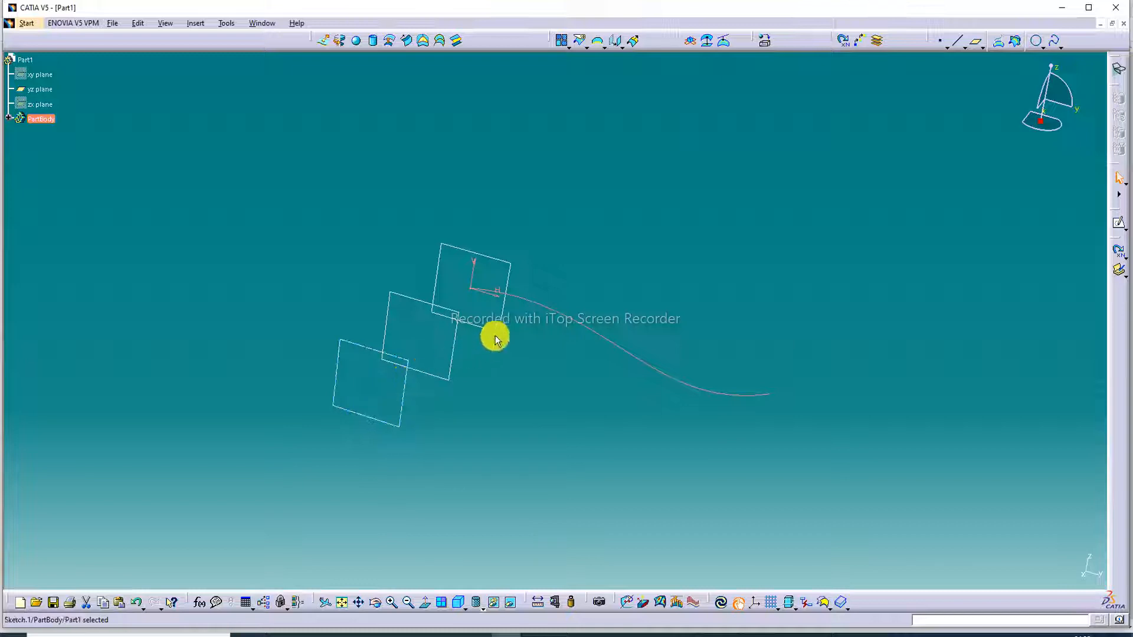
middle_drag(493, 340, 435, 394)
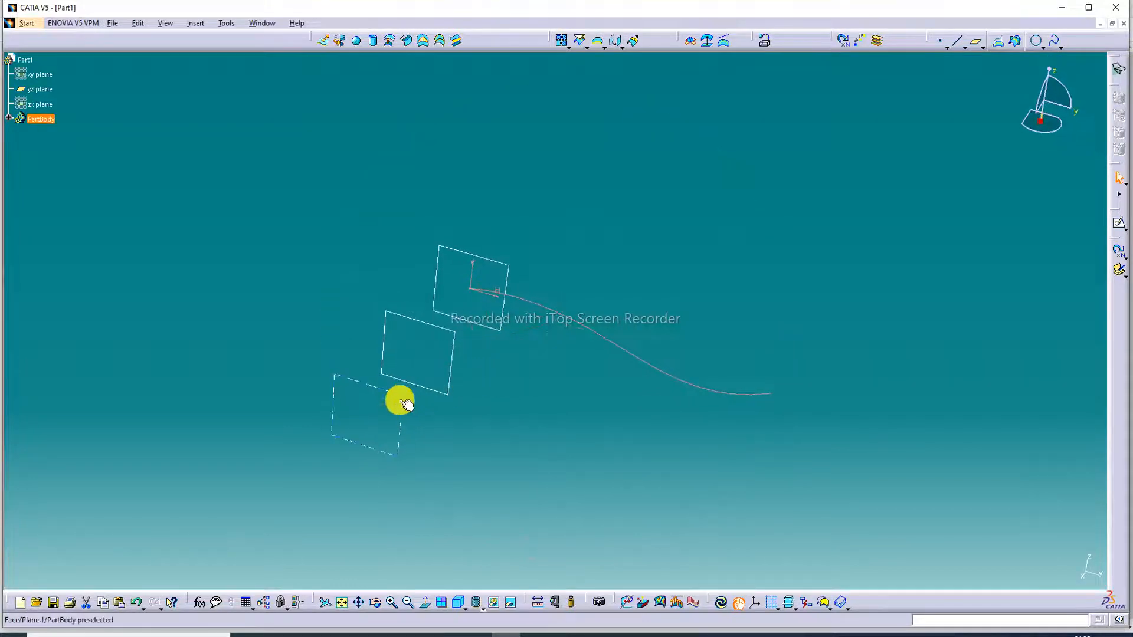
click(407, 404)
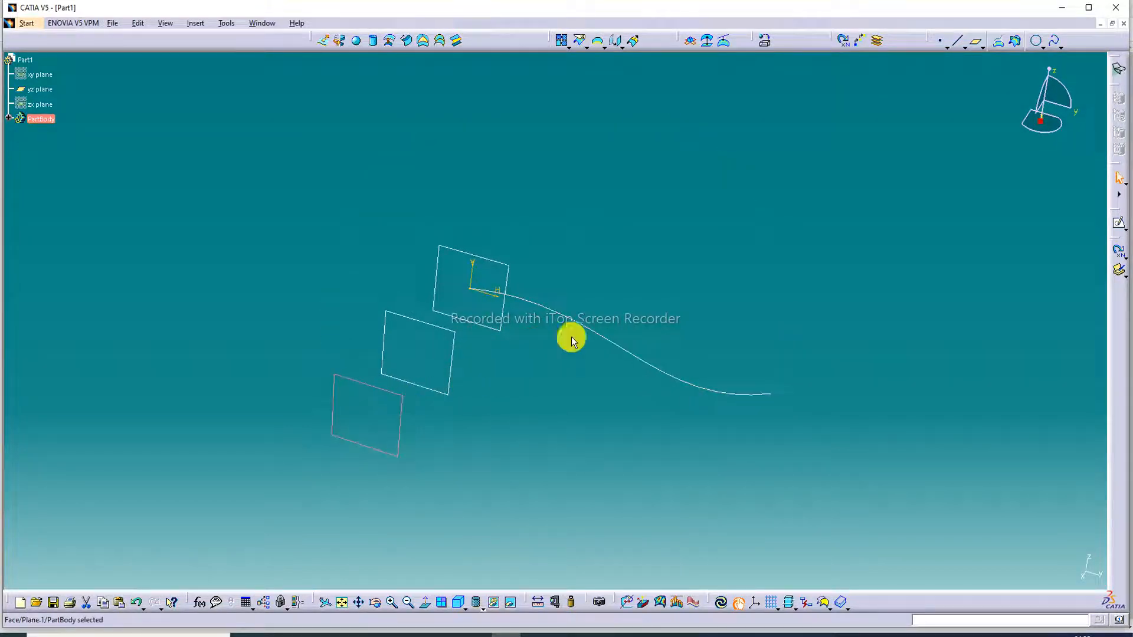
click(1119, 226)
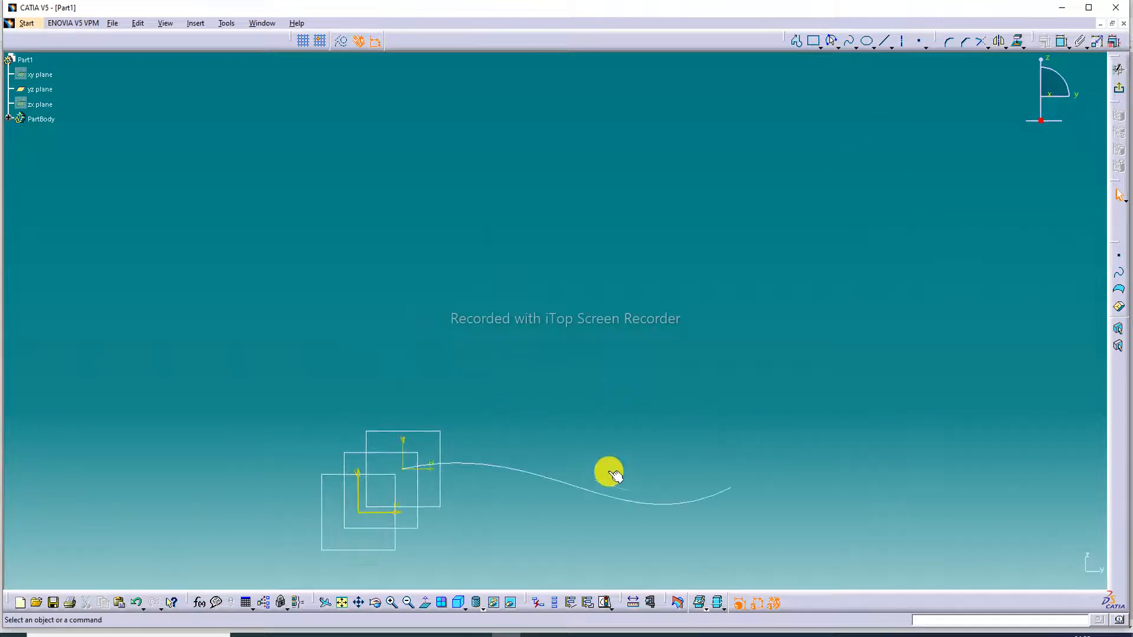
click(1017, 43)
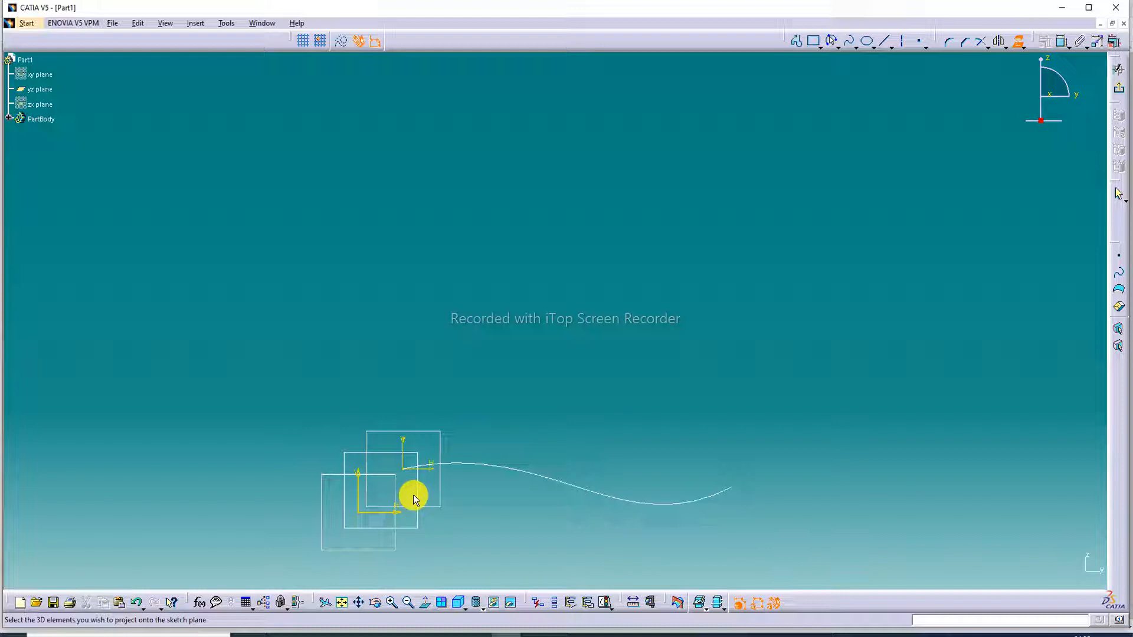
click(486, 465)
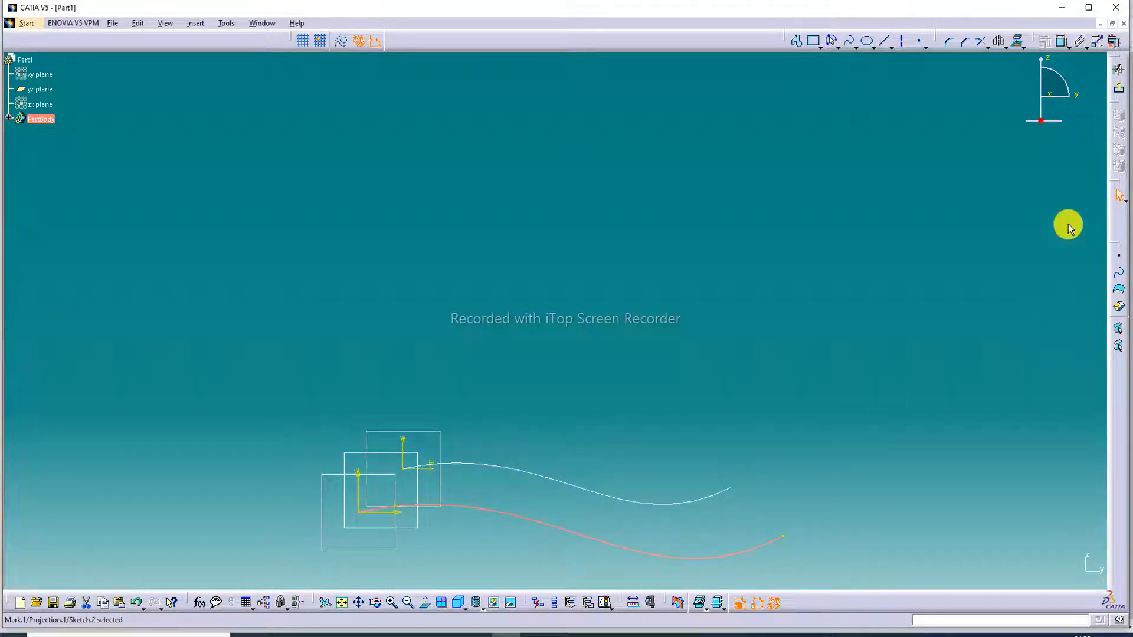
click(342, 602)
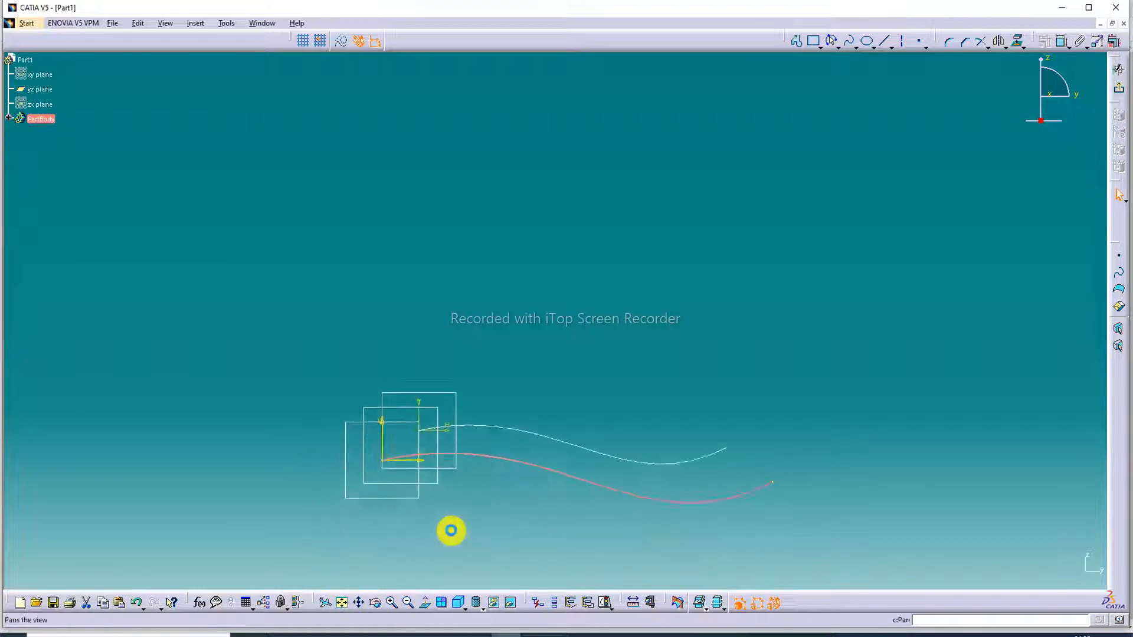
click(1119, 94)
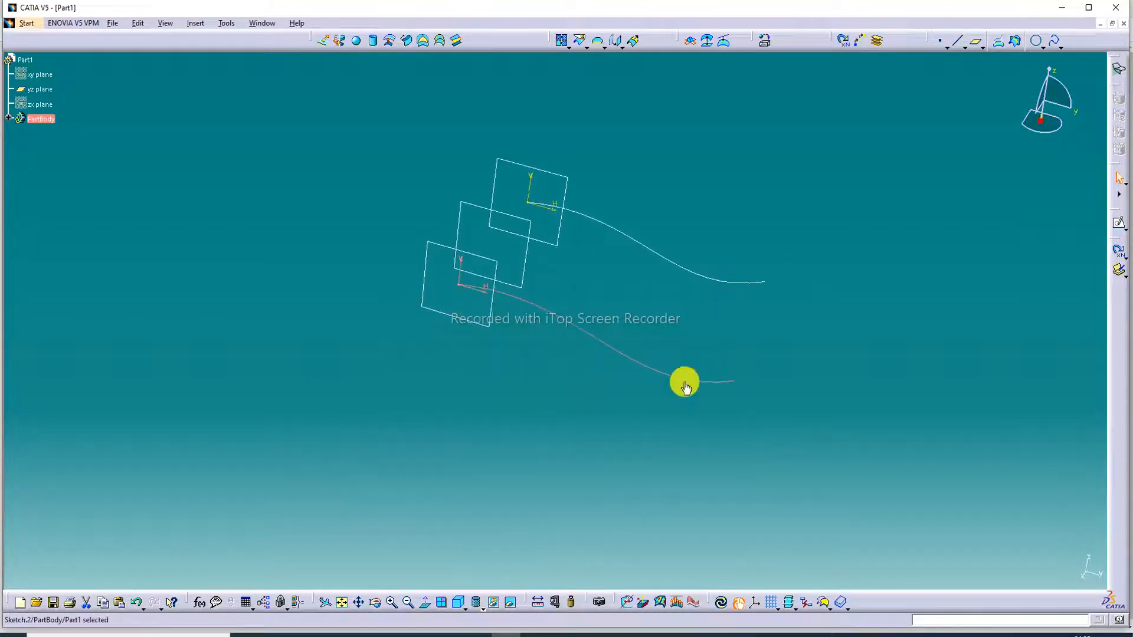
Step: Sketch an upward-bulging three-point arc on the yz plane, with its ends about 97 mm above the origin
middle_drag(674, 185, 644, 278)
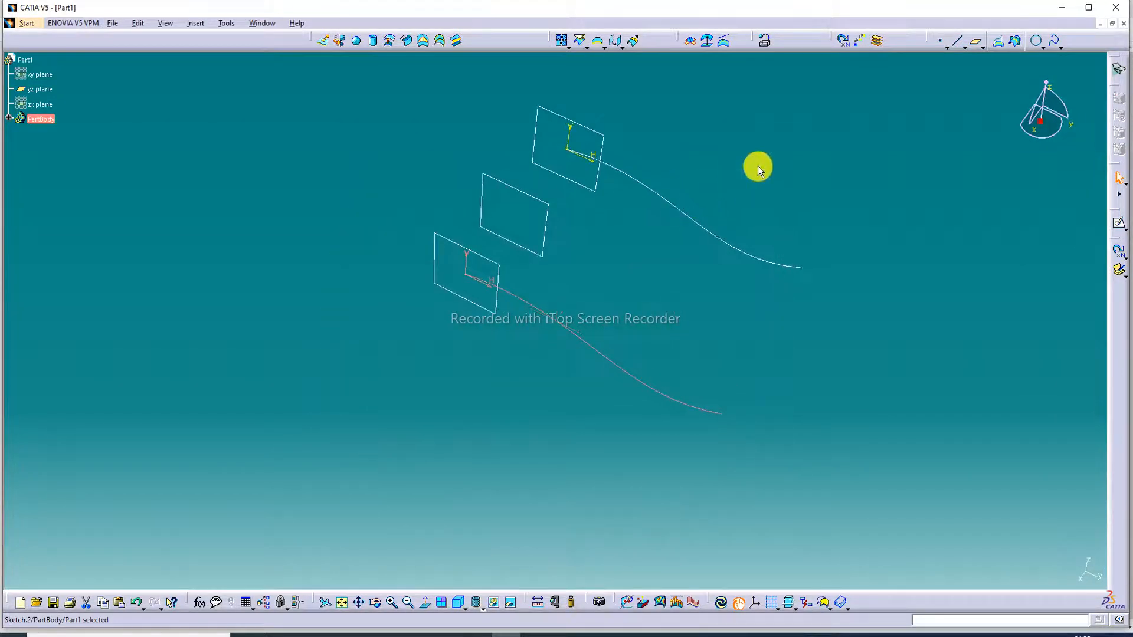
click(757, 167)
click(548, 212)
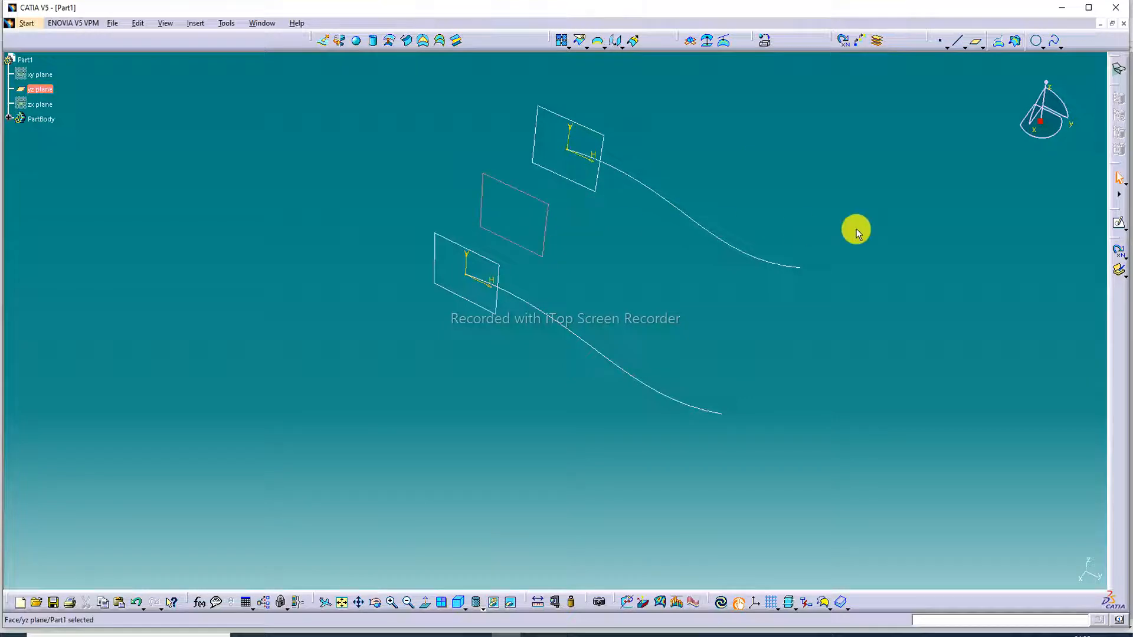
click(1119, 223)
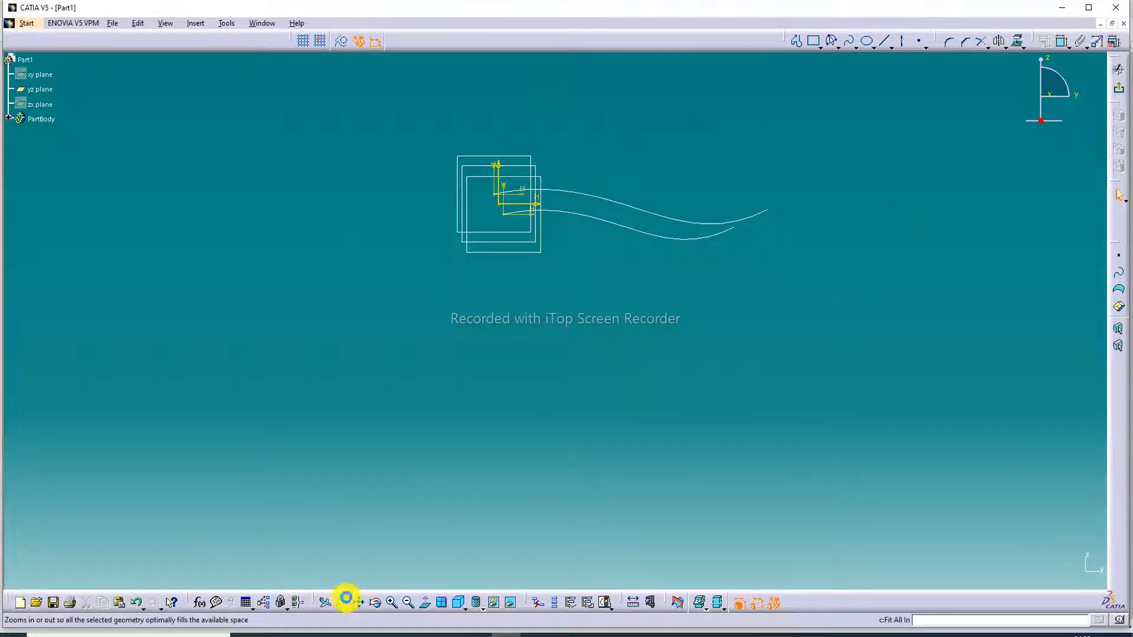
click(343, 602)
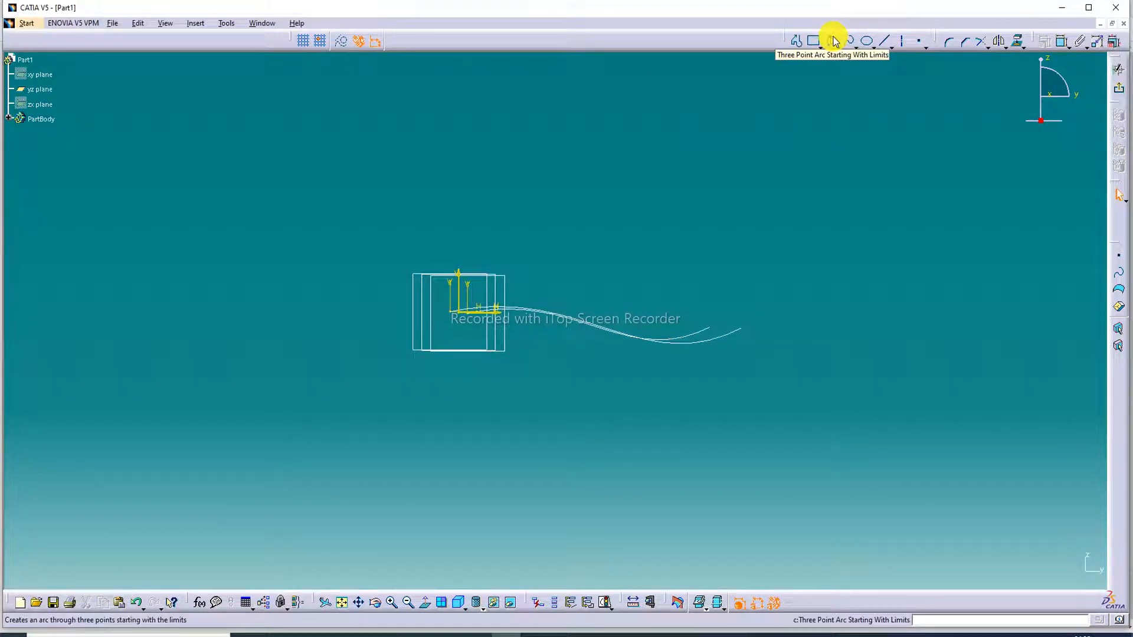
click(835, 41)
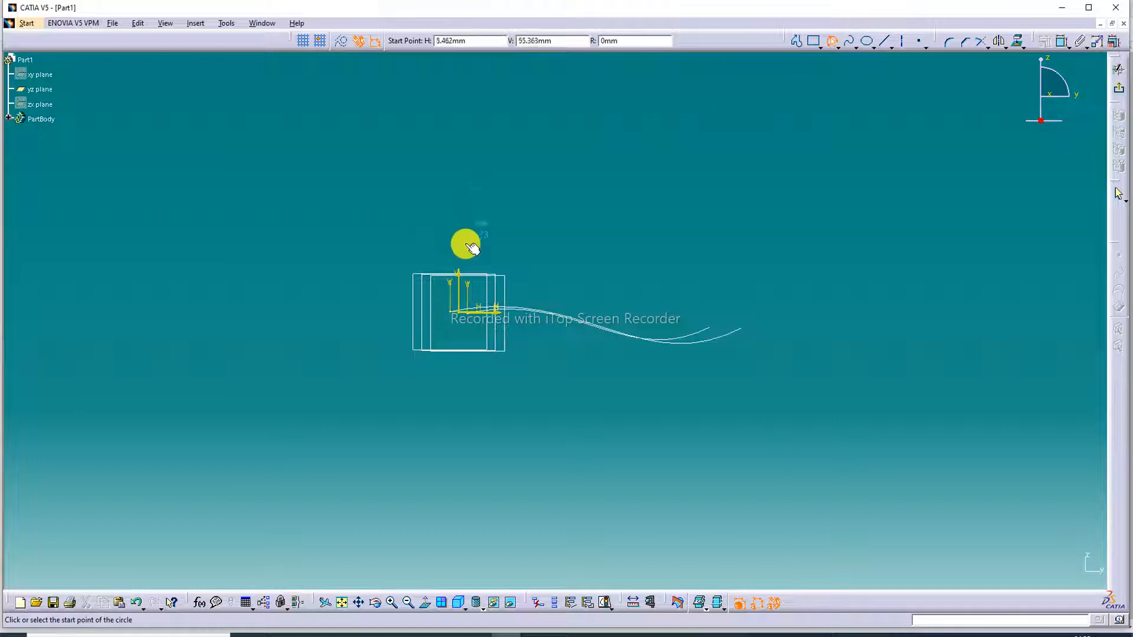
click(460, 190)
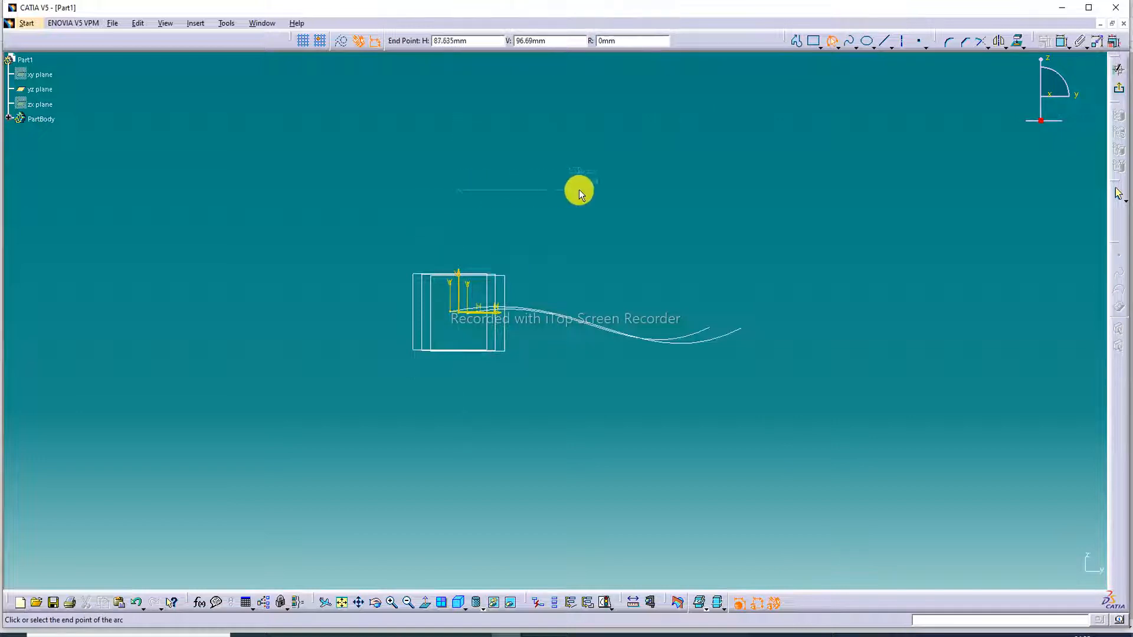
click(705, 190)
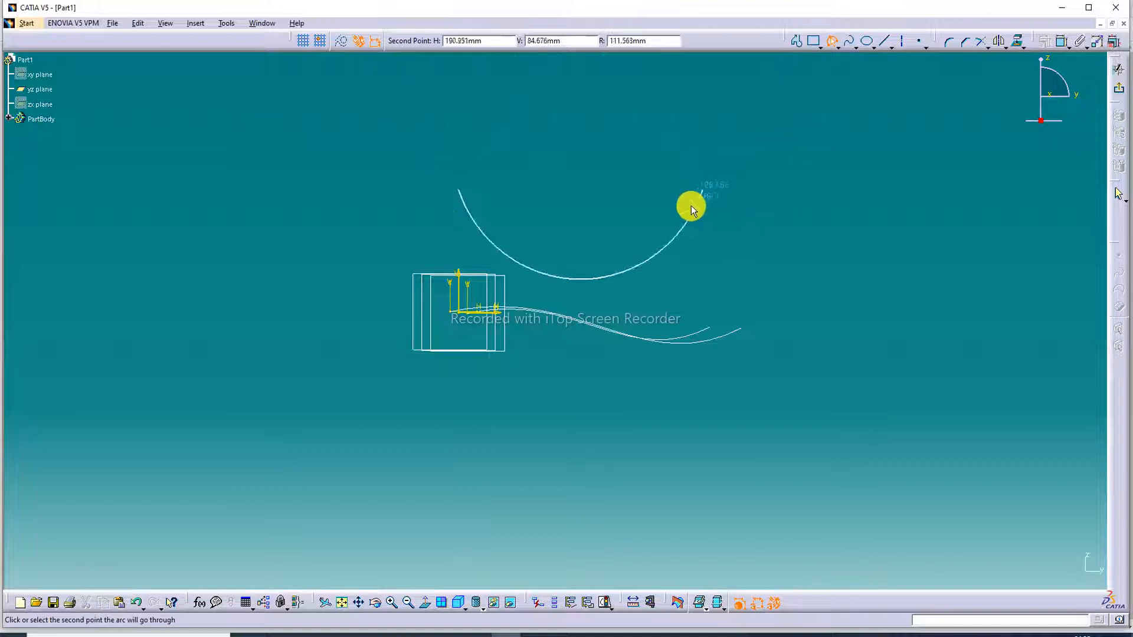
click(684, 168)
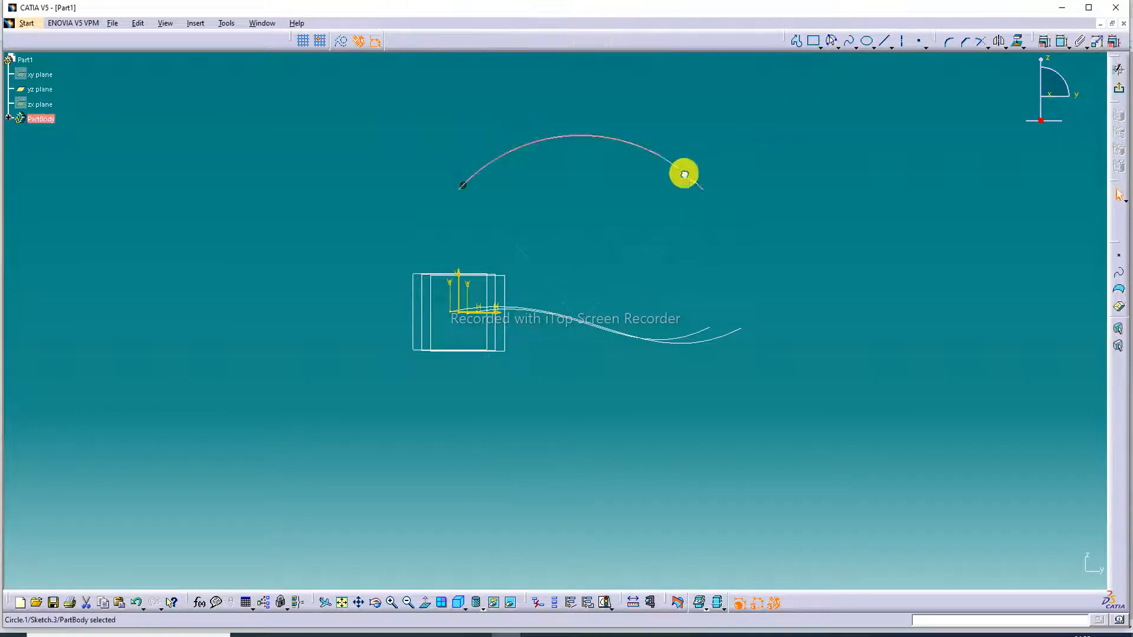
Step: Move the arc down closer to the splines, stretch its far endpoint outward and slightly downward, and exit the sketch
drag(665, 160, 671, 192)
click(672, 191)
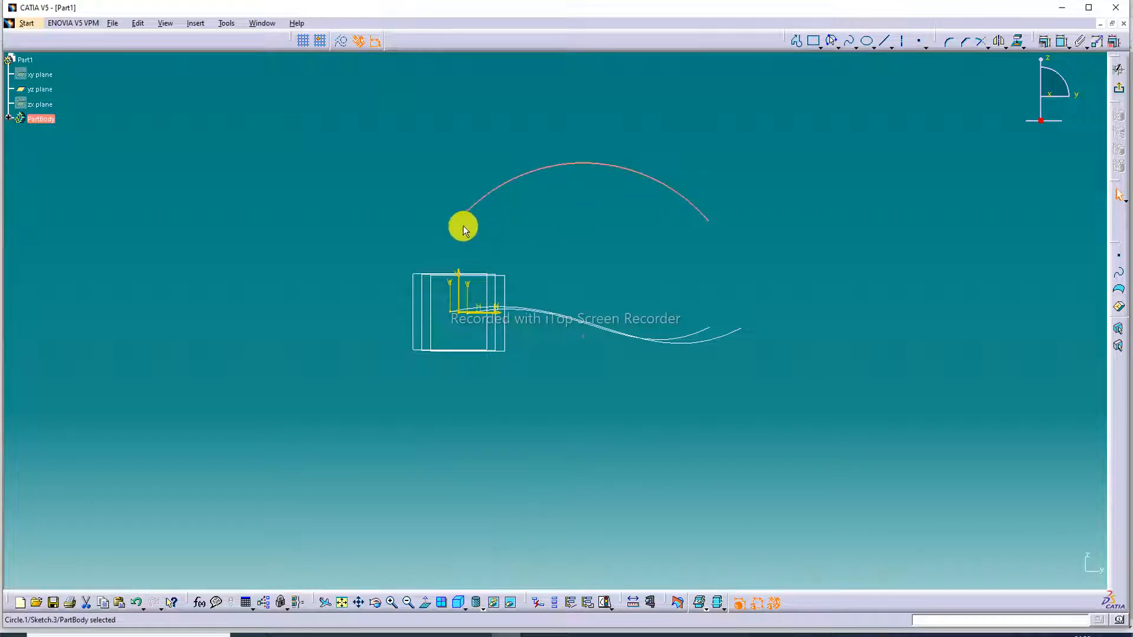
drag(460, 222, 455, 229)
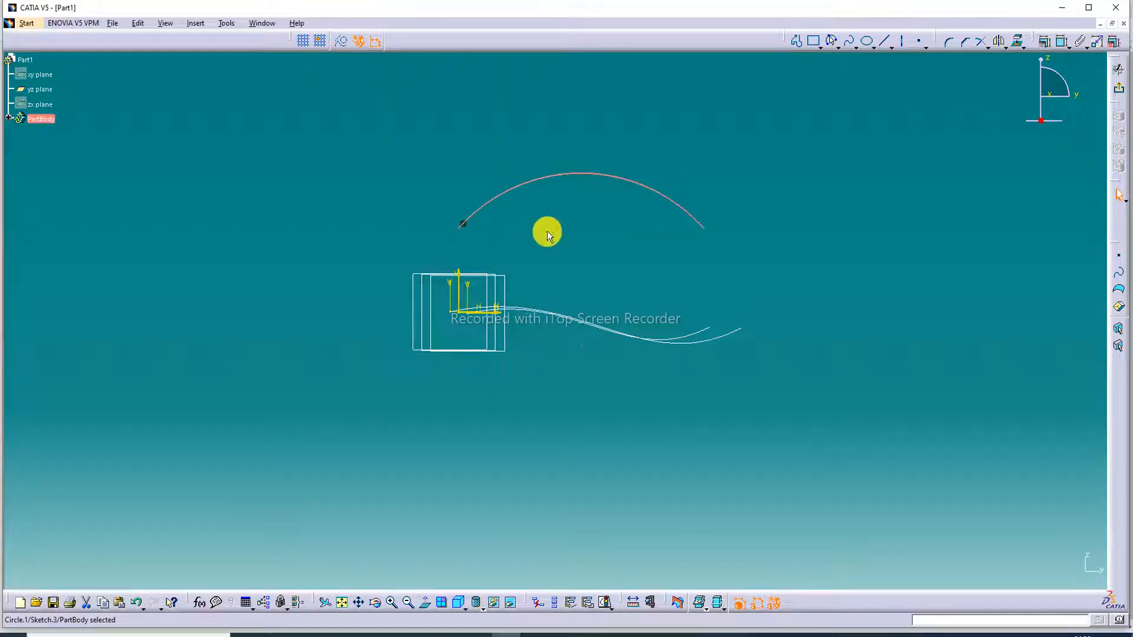
click(767, 189)
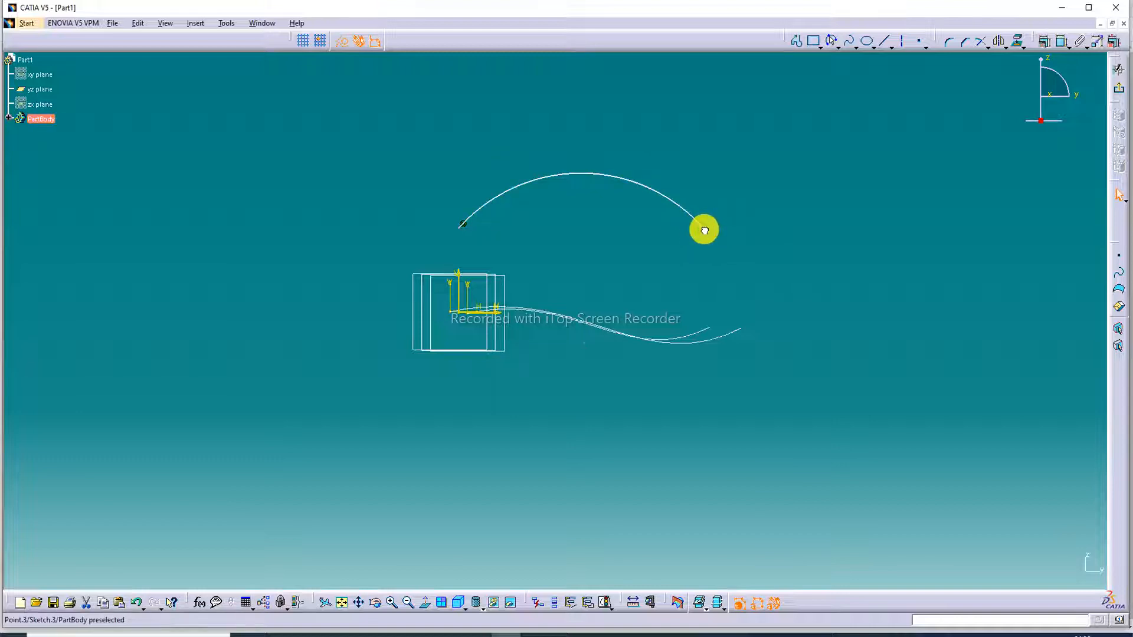
drag(704, 229, 729, 237)
click(1118, 88)
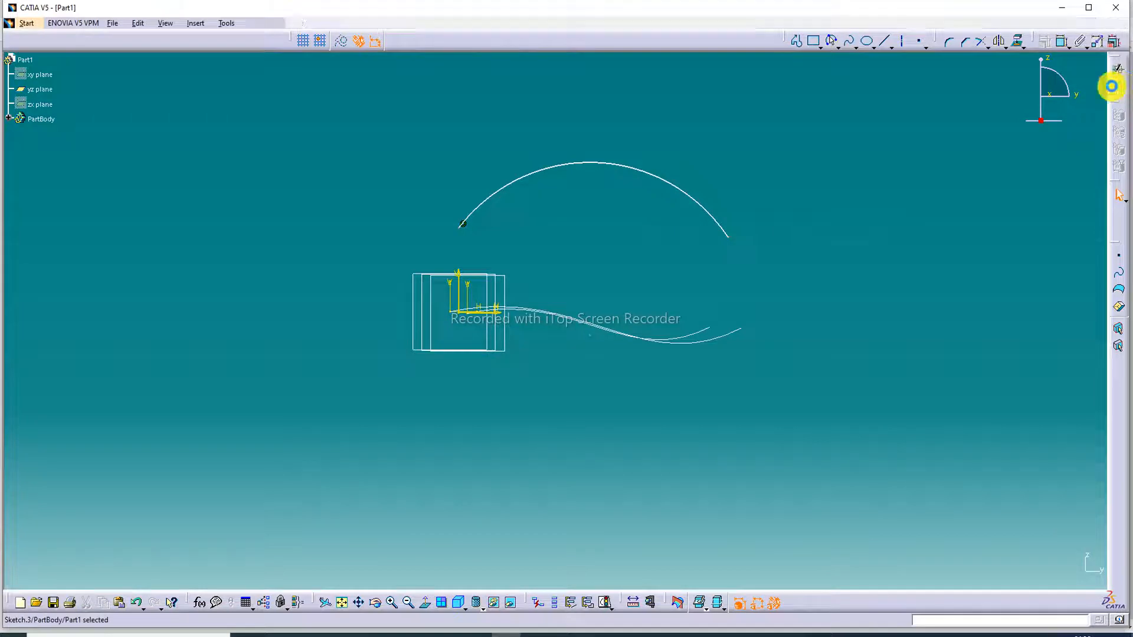
click(838, 187)
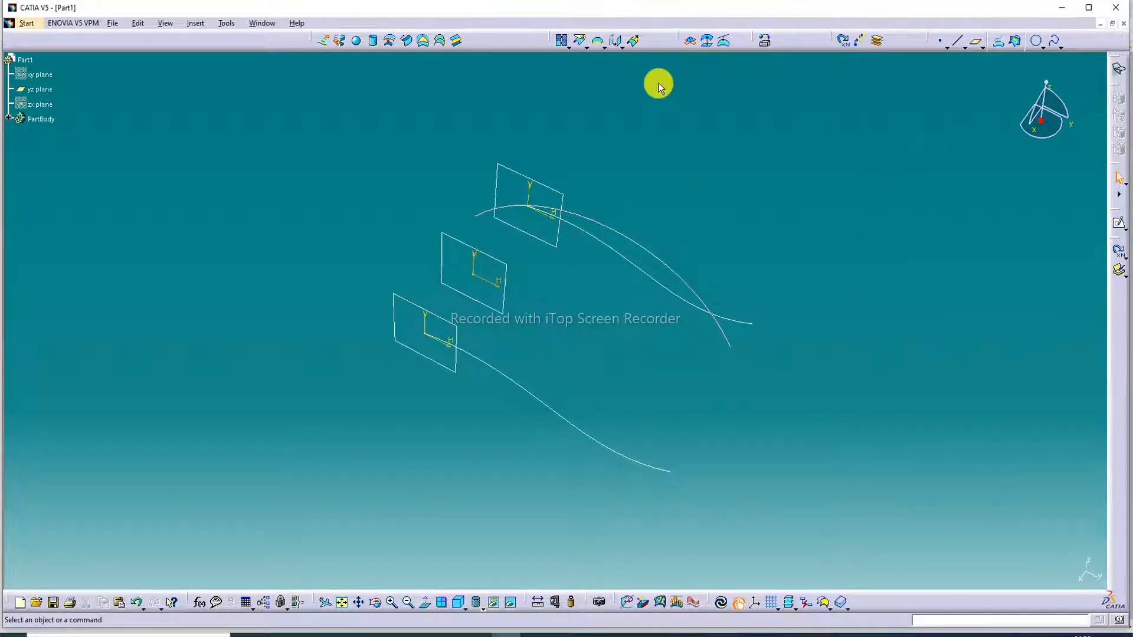
Step: Start a swept surface with the conic profile type and the Three guide curves subtype
click(410, 43)
click(1005, 275)
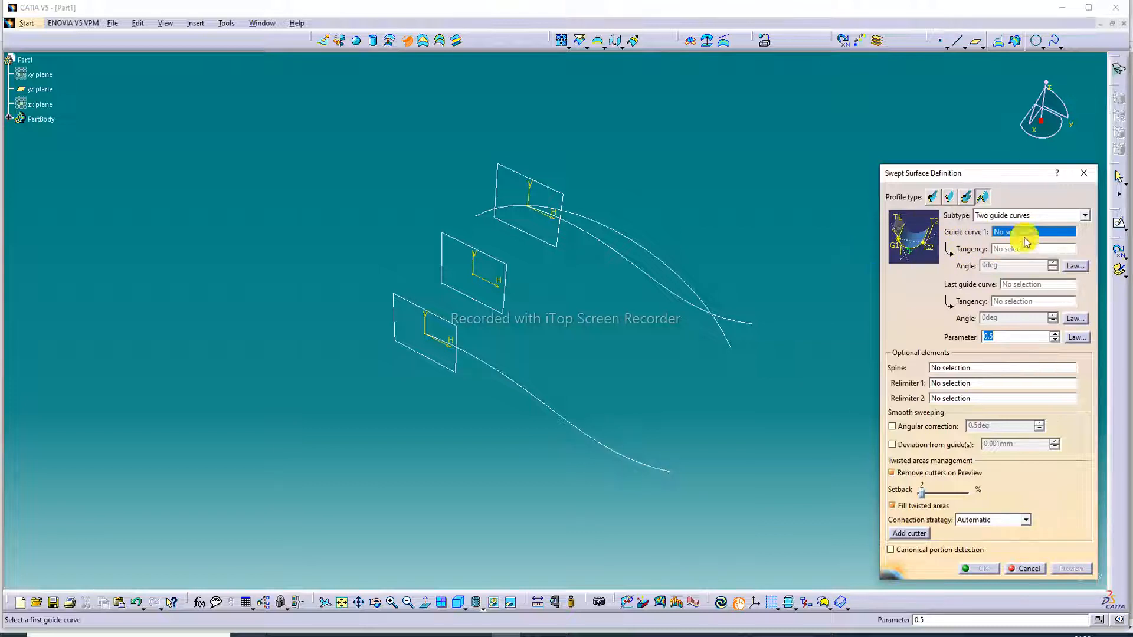
click(1000, 216)
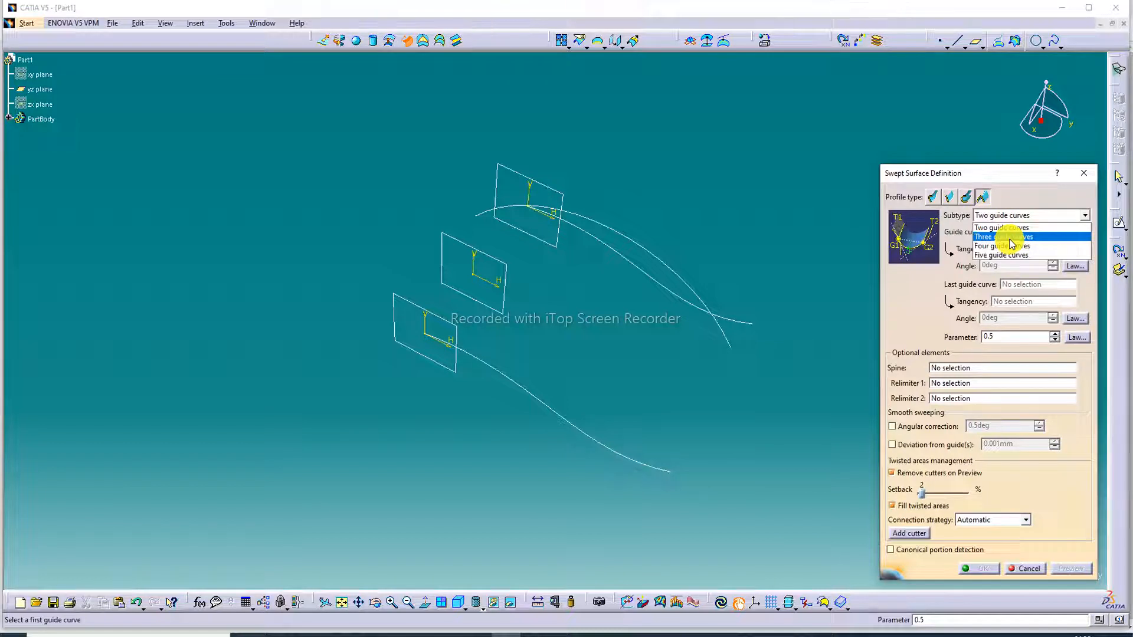
click(1012, 239)
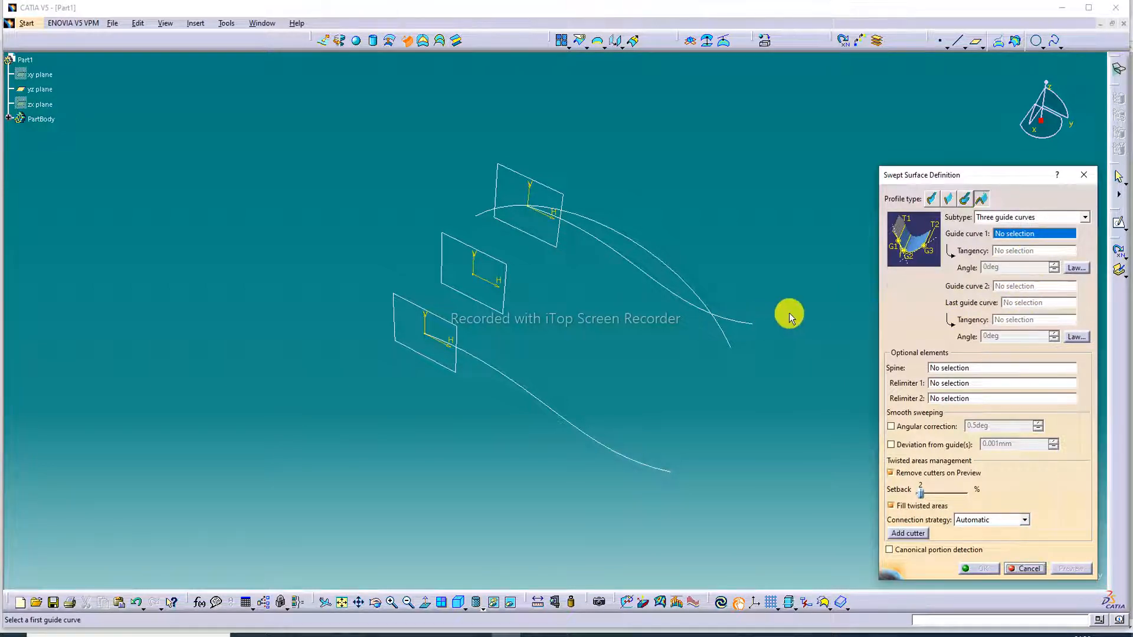
Step: Try a conic sweep with the 72 mm plane's spline as guide 1, the other spline as guide 2, and the arc as last guide and both tangencies
mouse_move(739, 168)
middle_down()
mouse_move(703, 197)
mouse_move(752, 161)
middle_up()
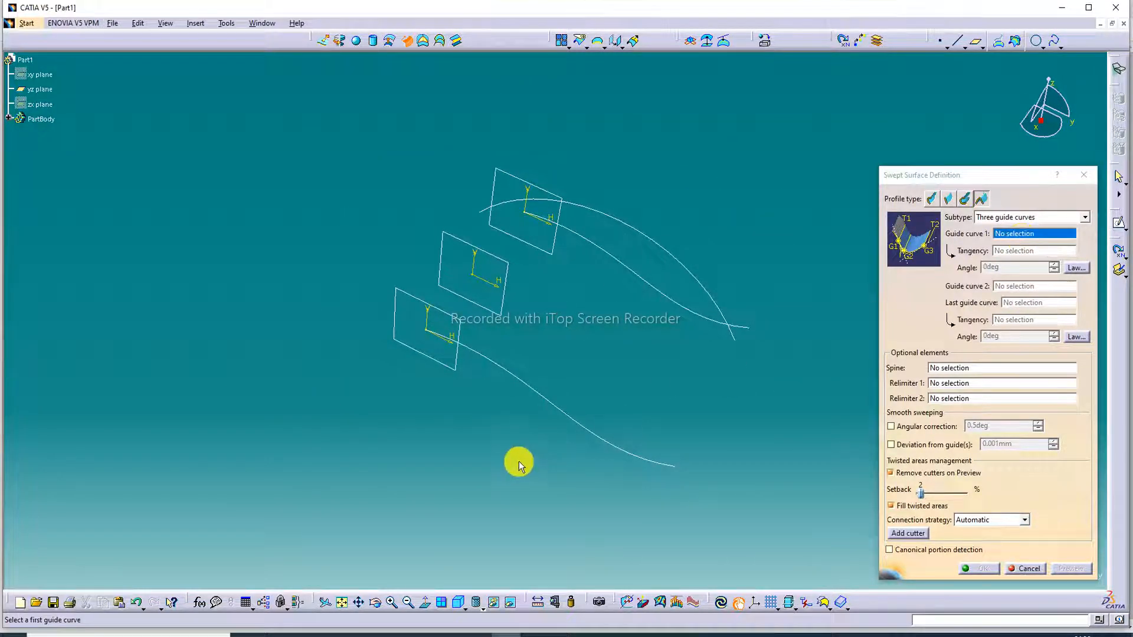
click(554, 411)
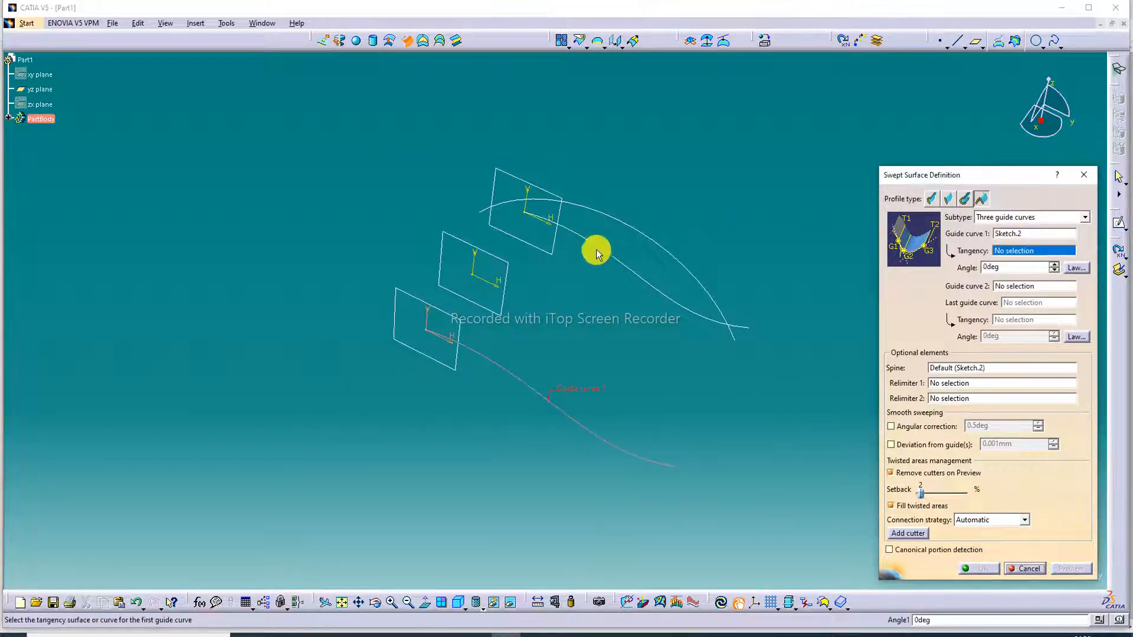
click(565, 204)
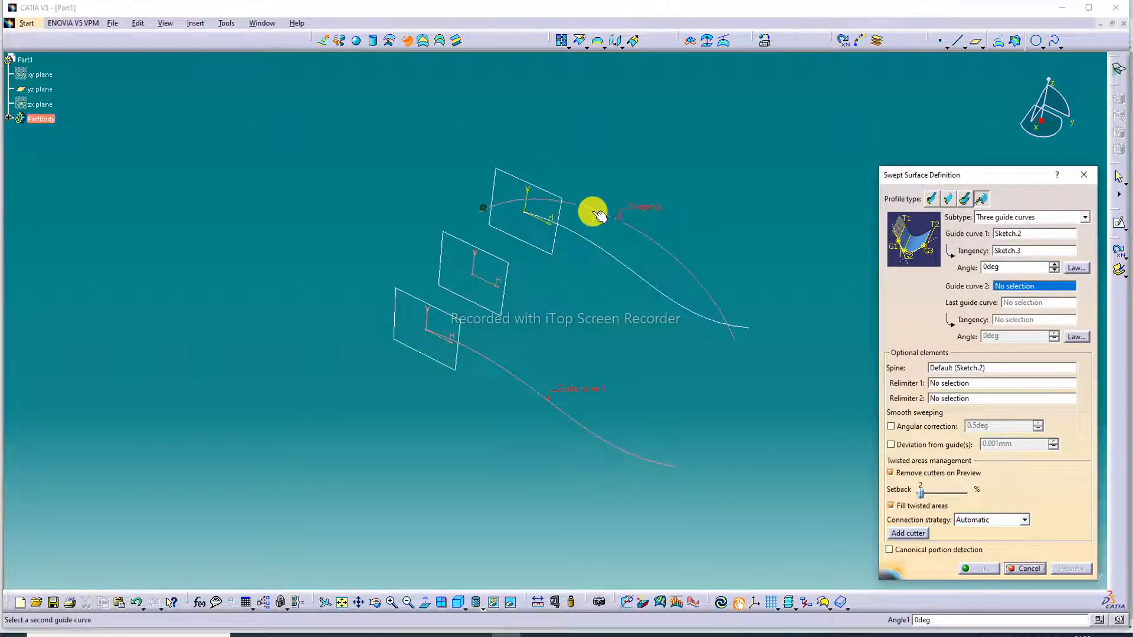
mouse_move(653, 171)
middle_down()
mouse_move(622, 174)
mouse_move(610, 86)
mouse_move(609, 109)
middle_up()
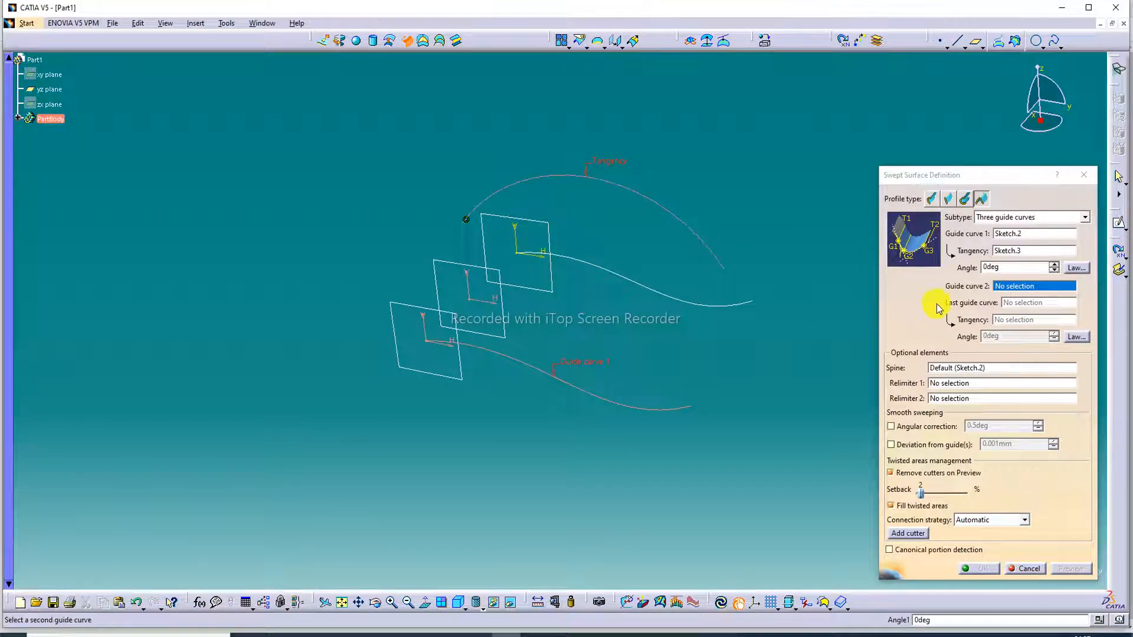
click(671, 296)
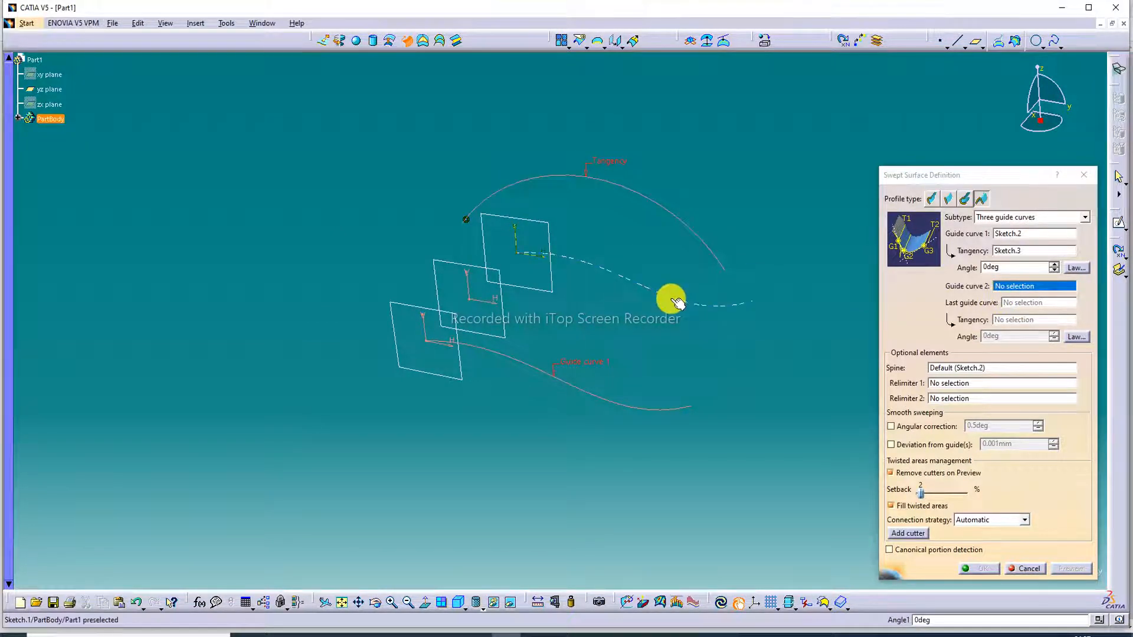
click(685, 228)
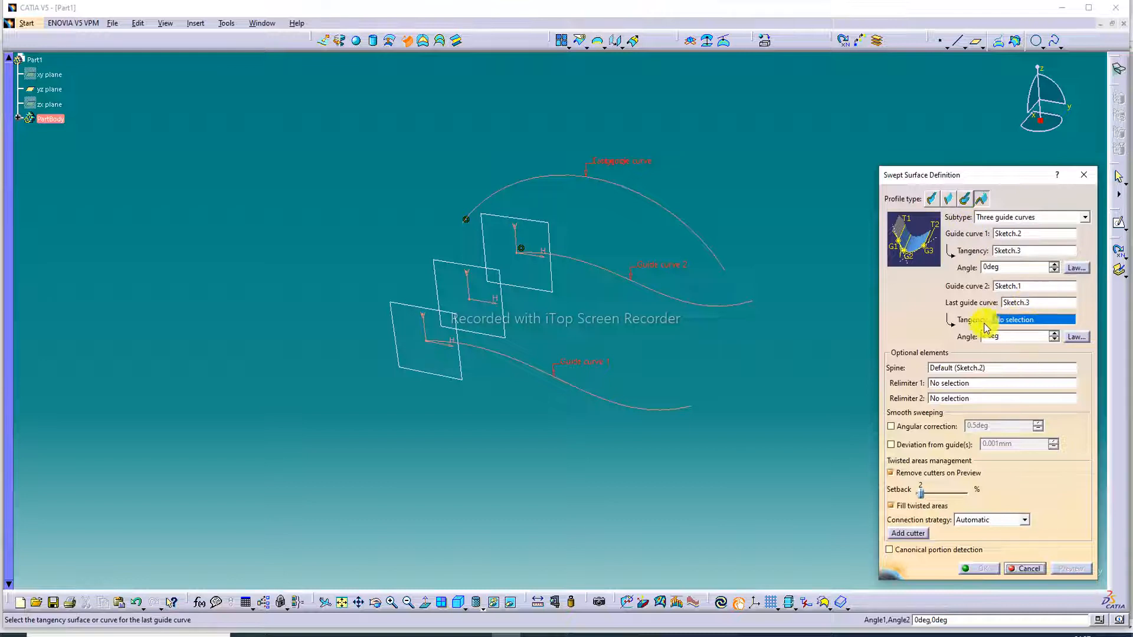
click(697, 228)
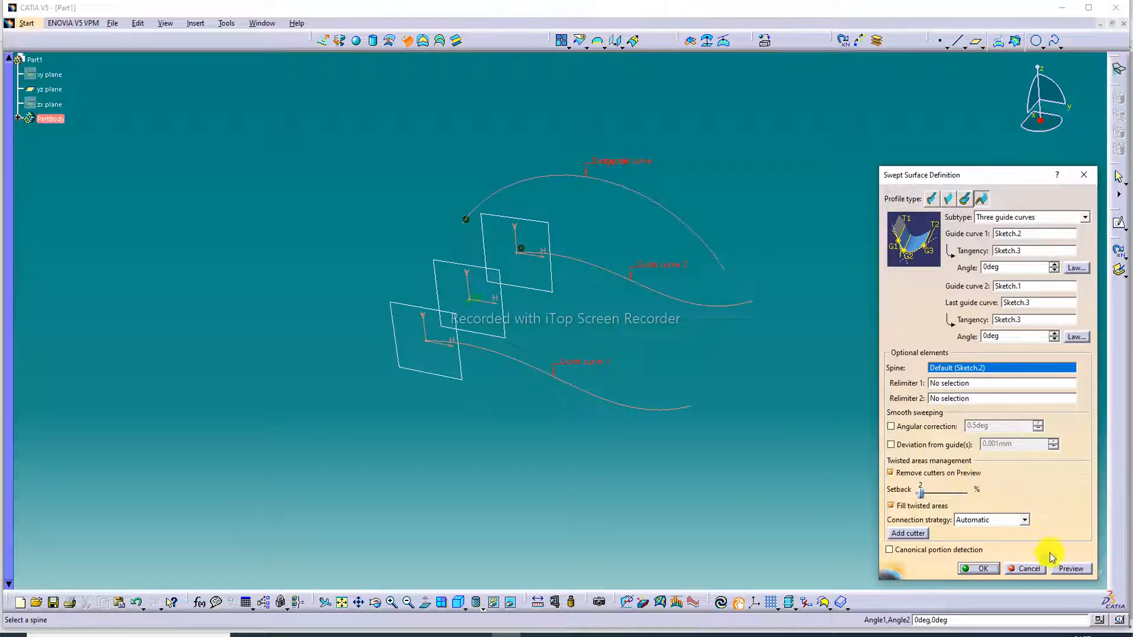
click(1070, 569)
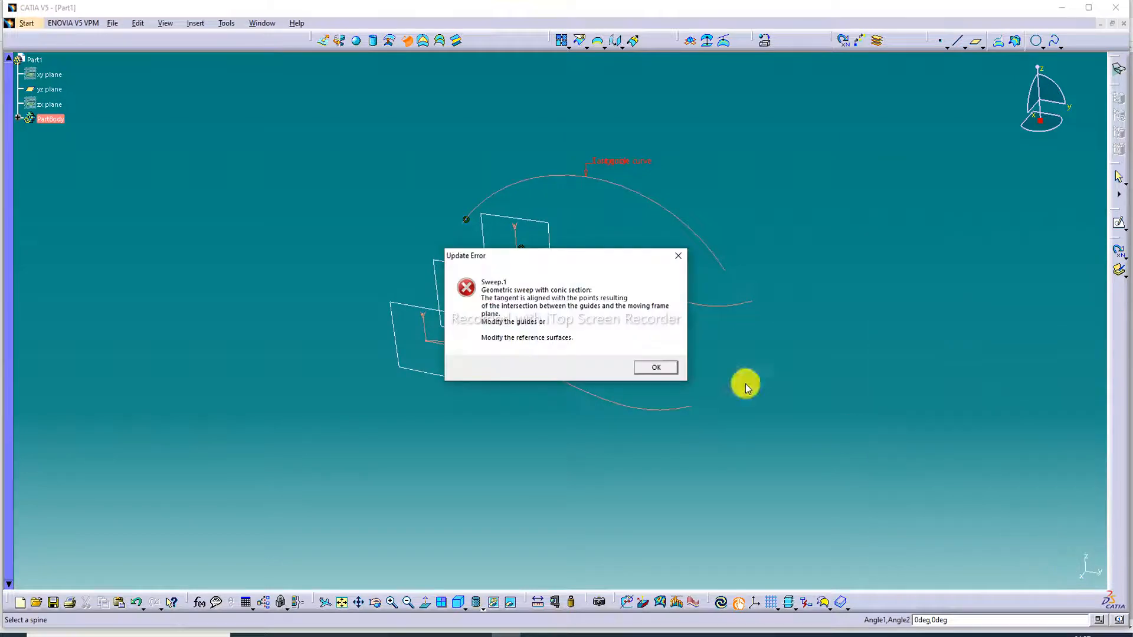
click(661, 367)
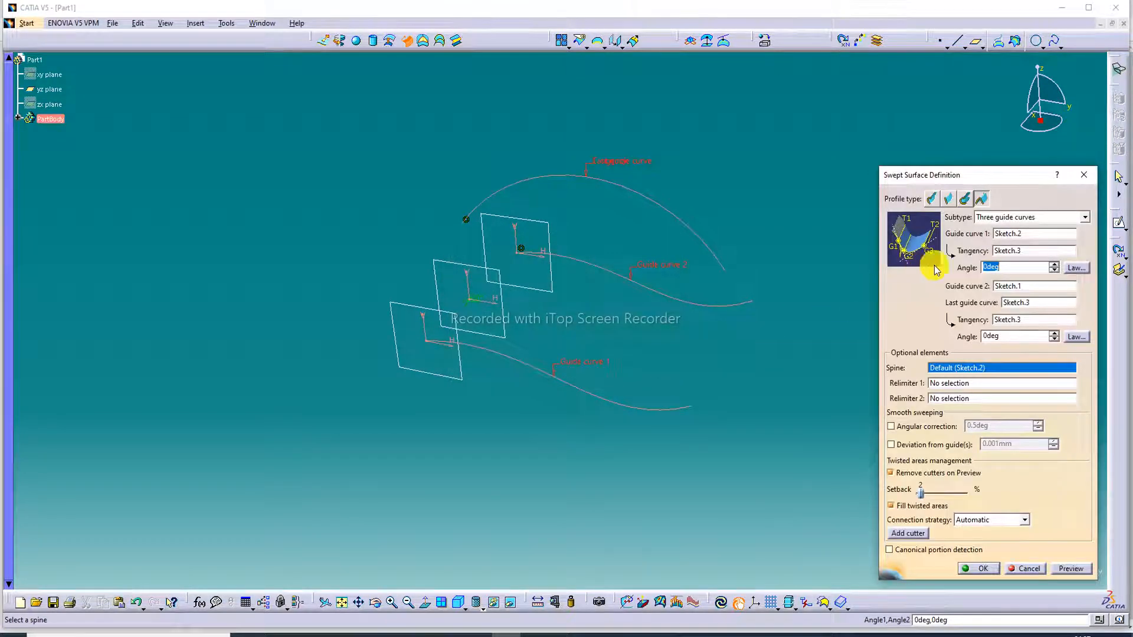
click(1084, 174)
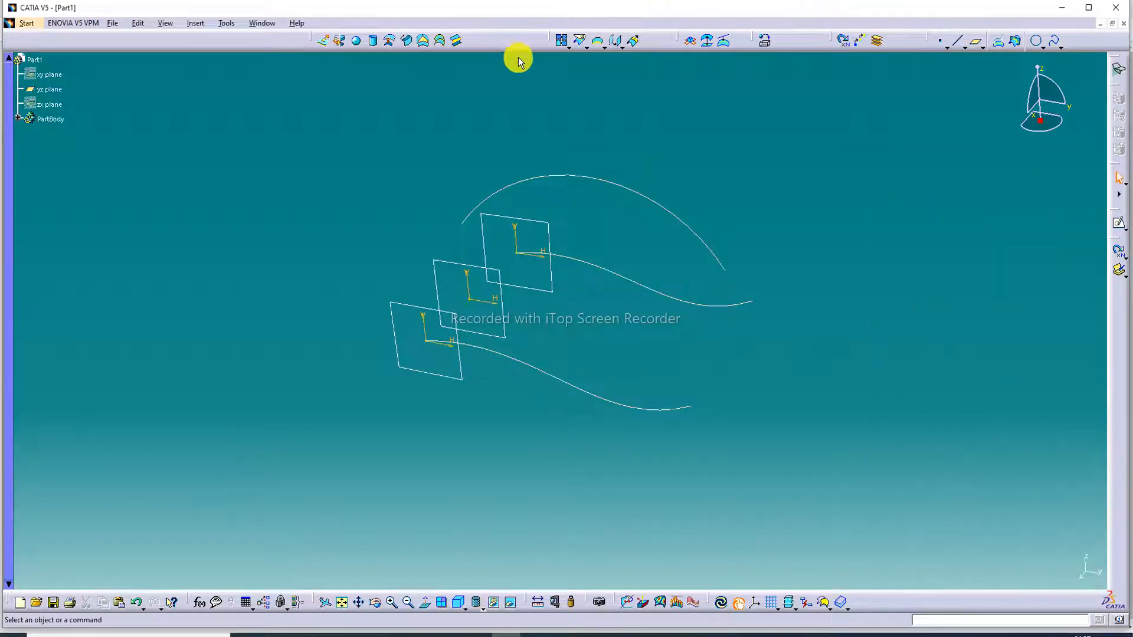
Step: Retry the three-guide conic sweep with the same guide and tangency curves, also using the arc as the spine
click(407, 40)
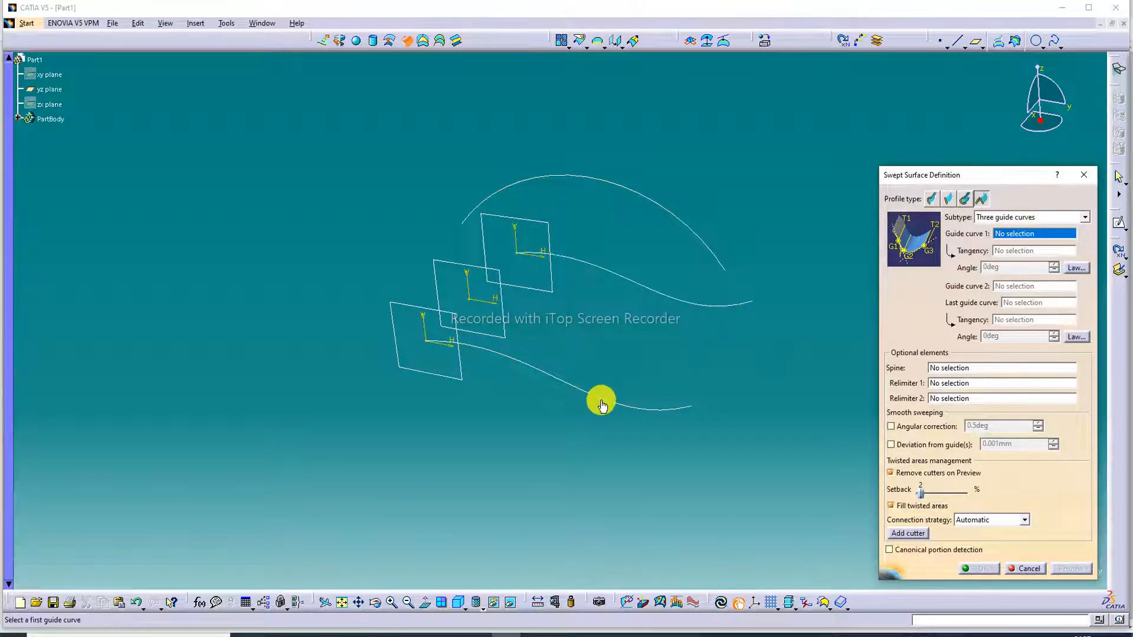
click(580, 386)
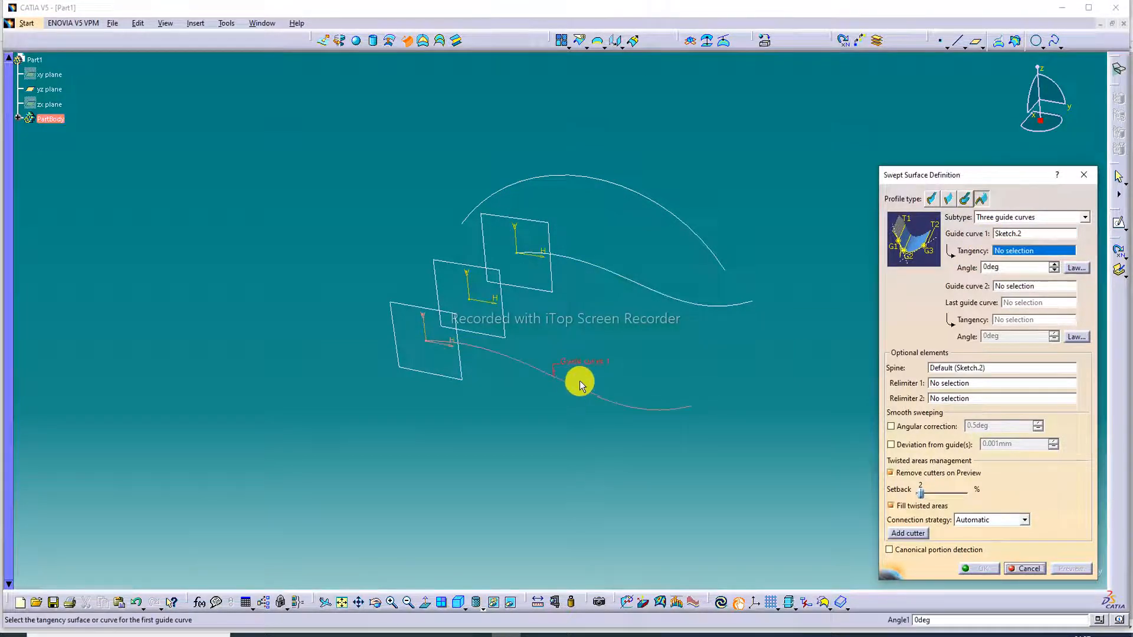
click(536, 177)
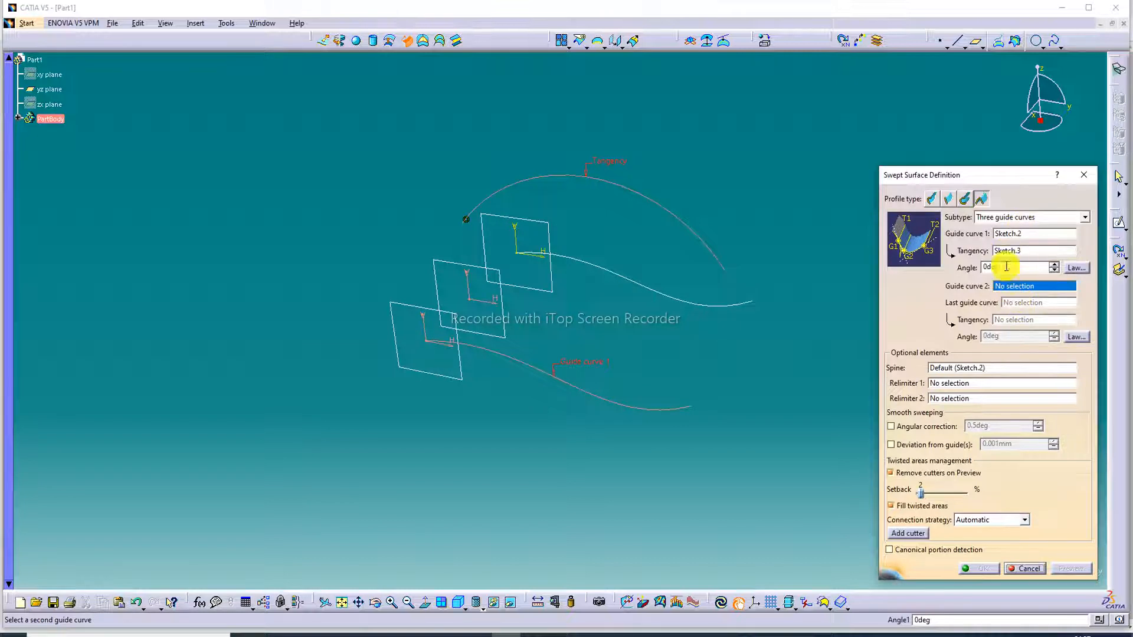
click(688, 304)
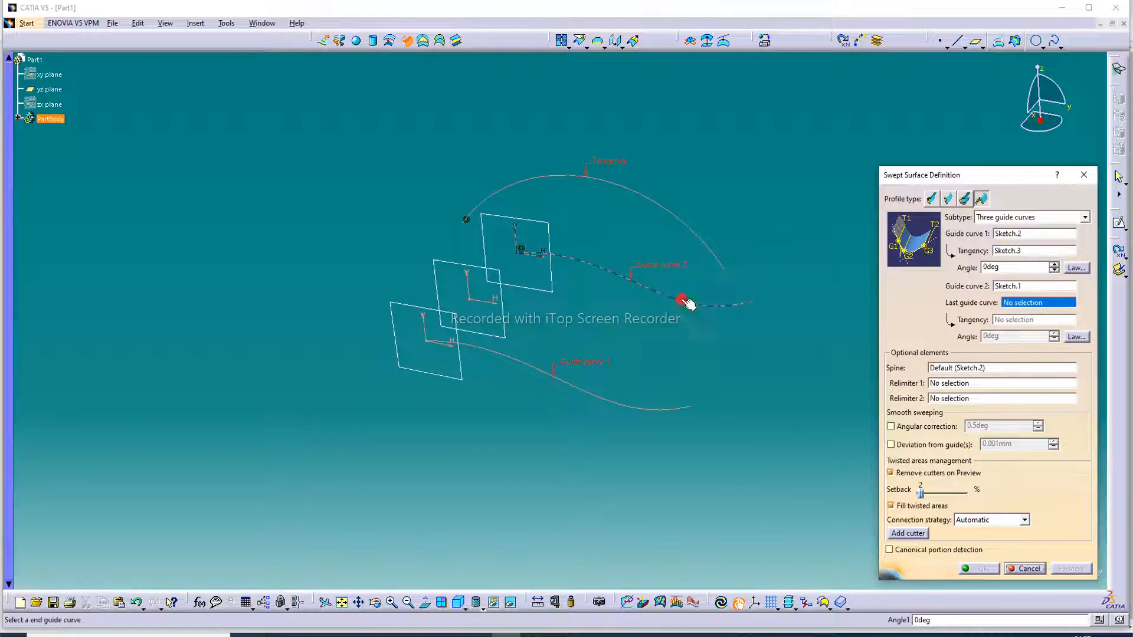
click(693, 235)
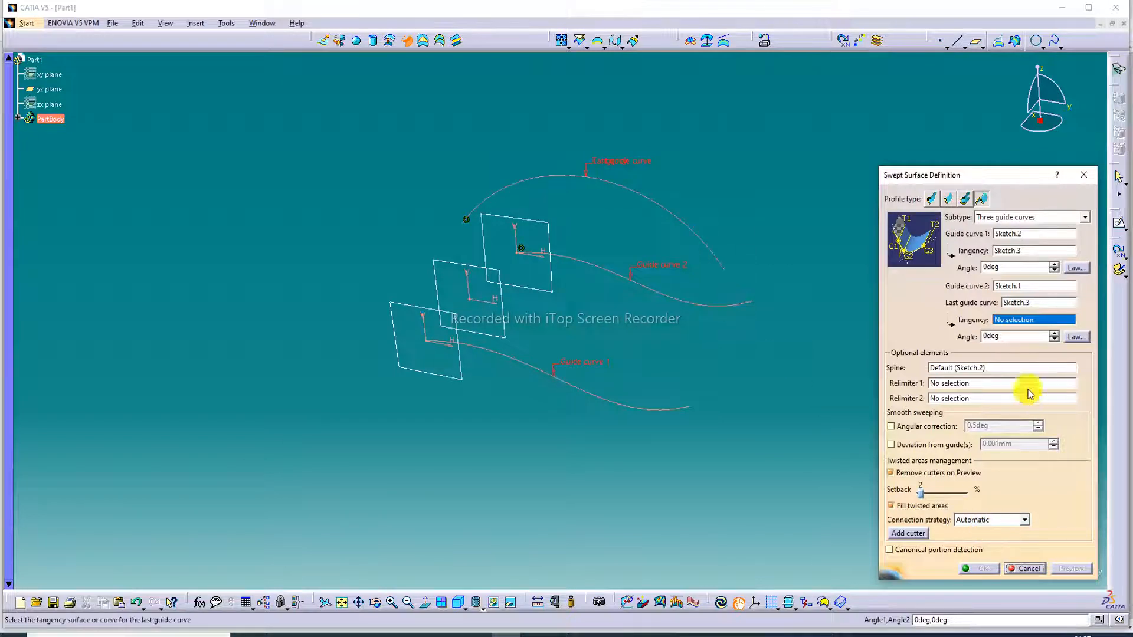
click(705, 240)
click(703, 240)
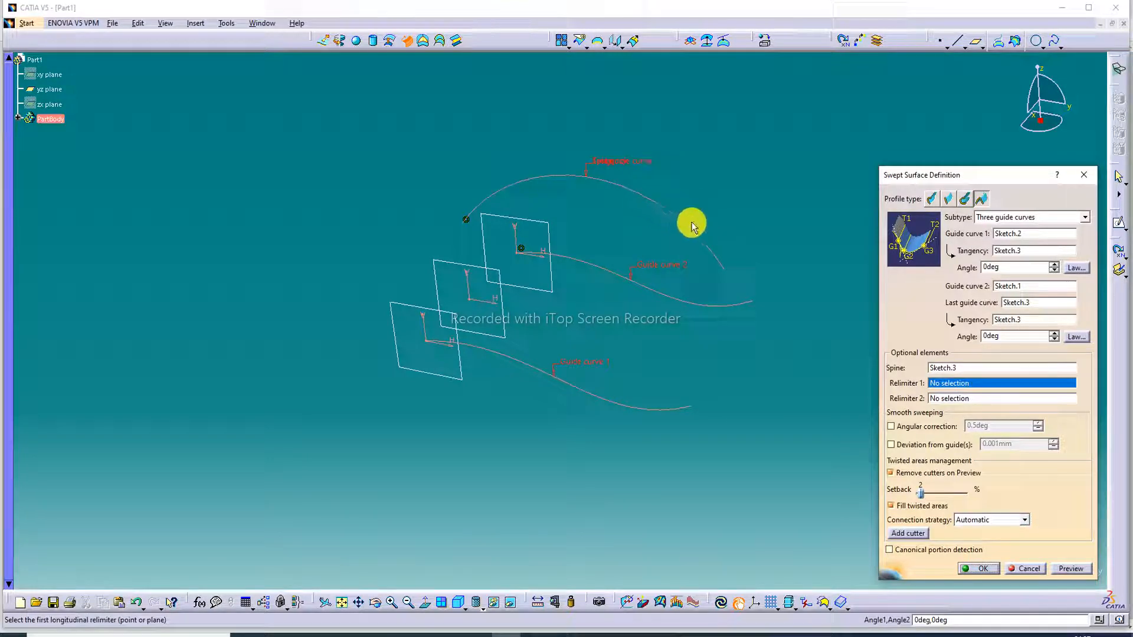
click(1070, 570)
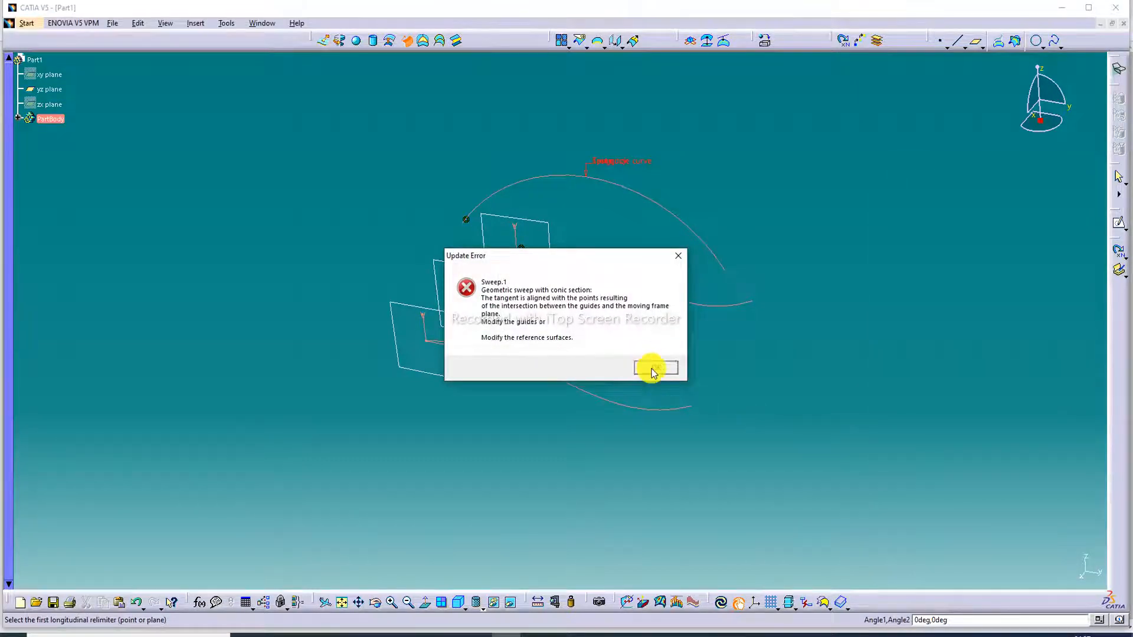
click(652, 368)
click(1084, 176)
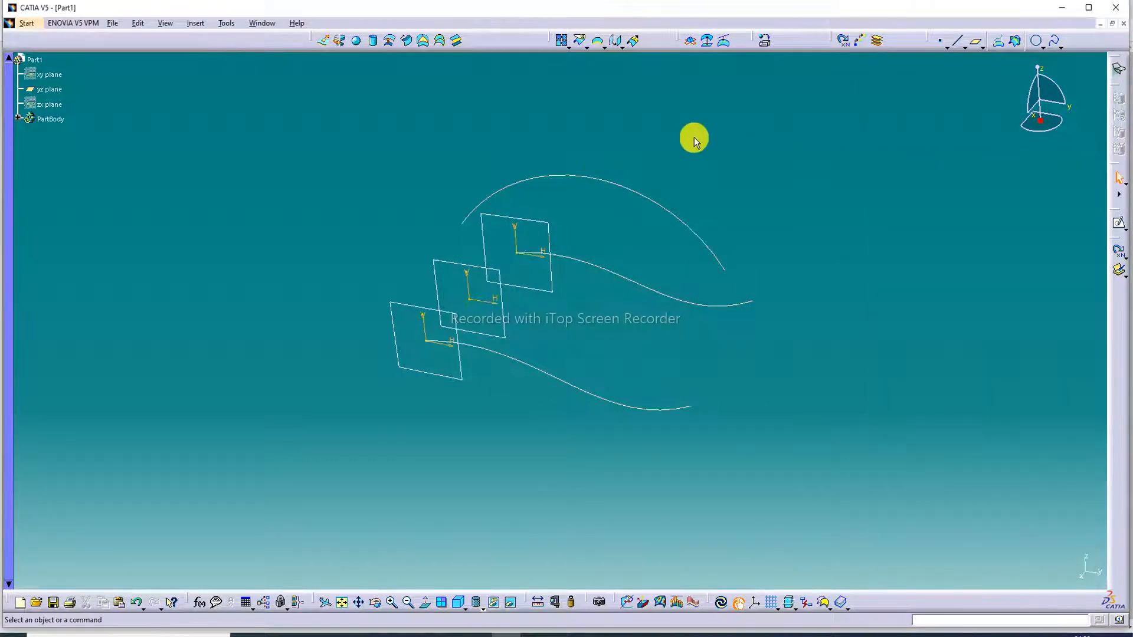
click(407, 40)
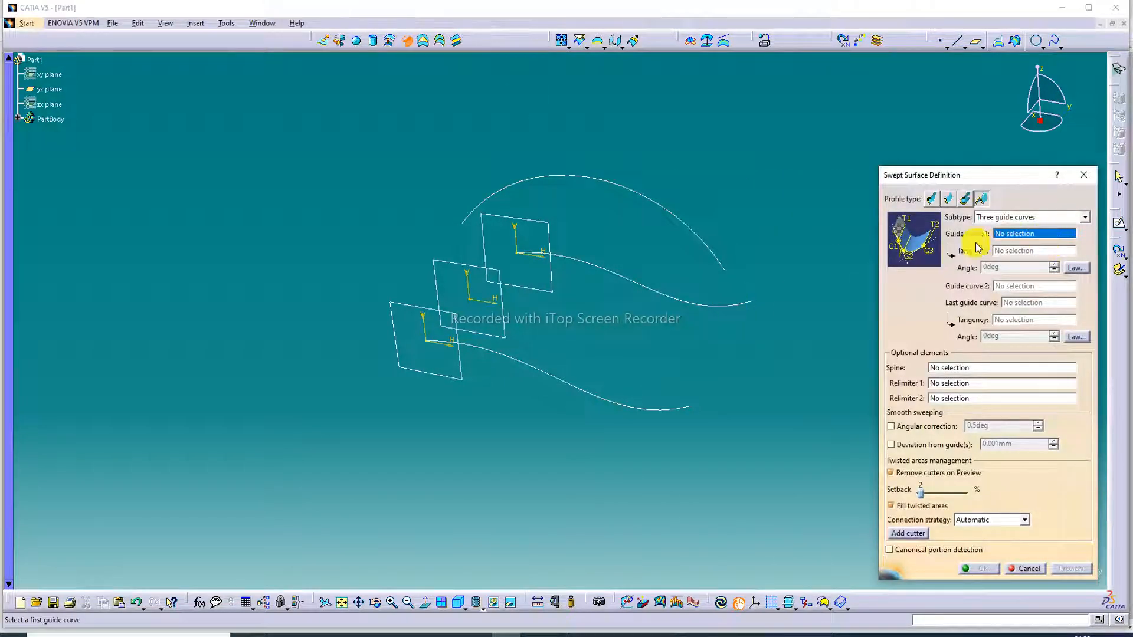
click(653, 293)
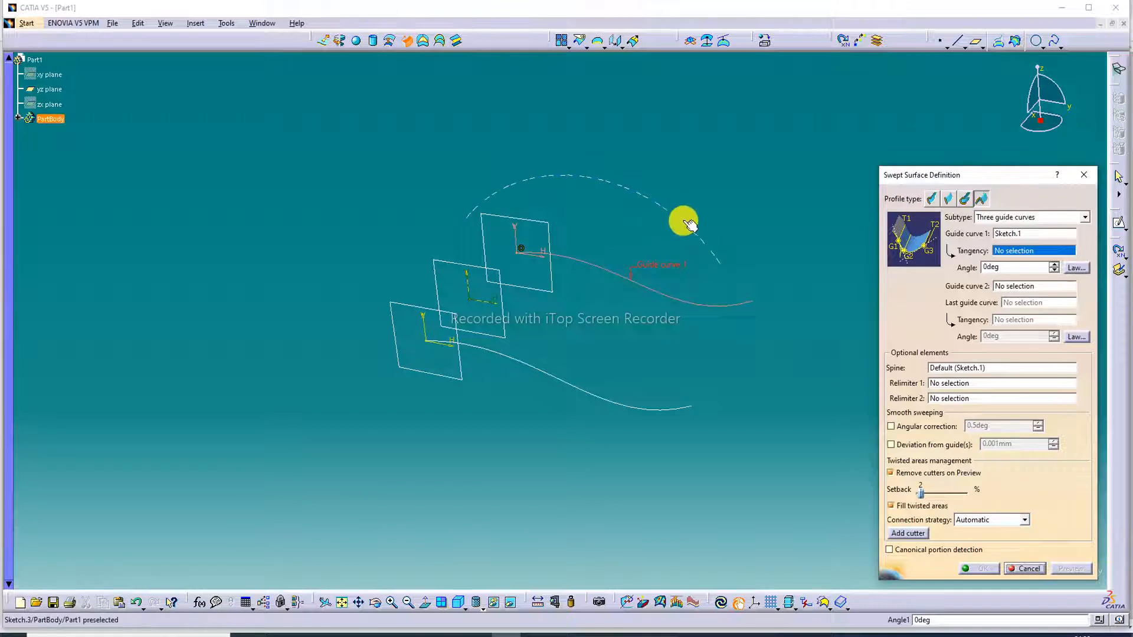
click(514, 184)
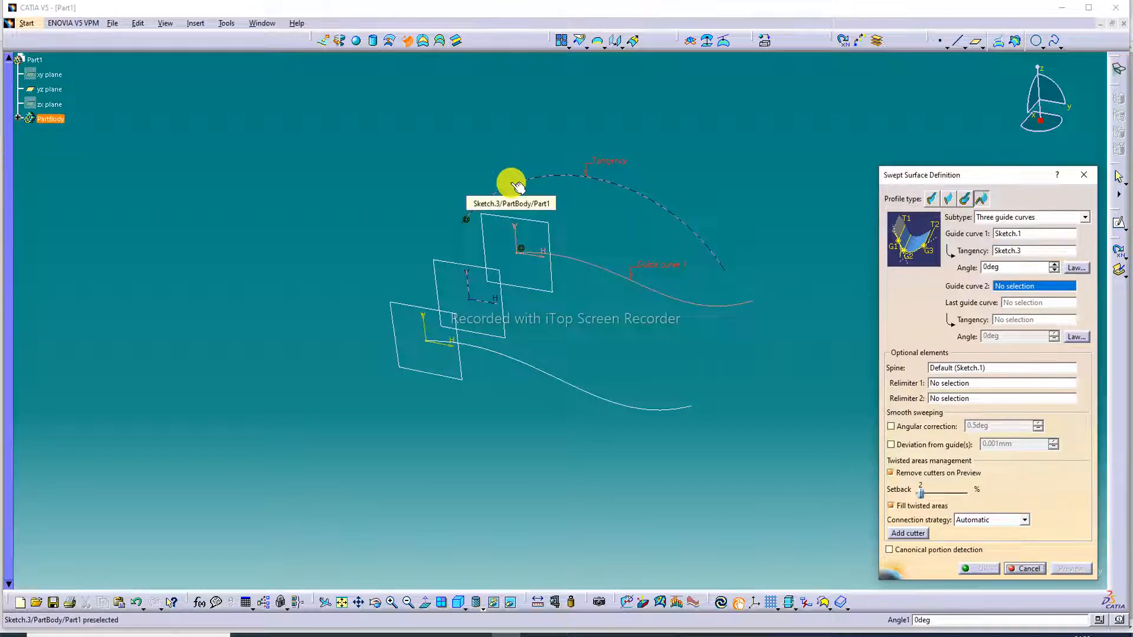
click(518, 187)
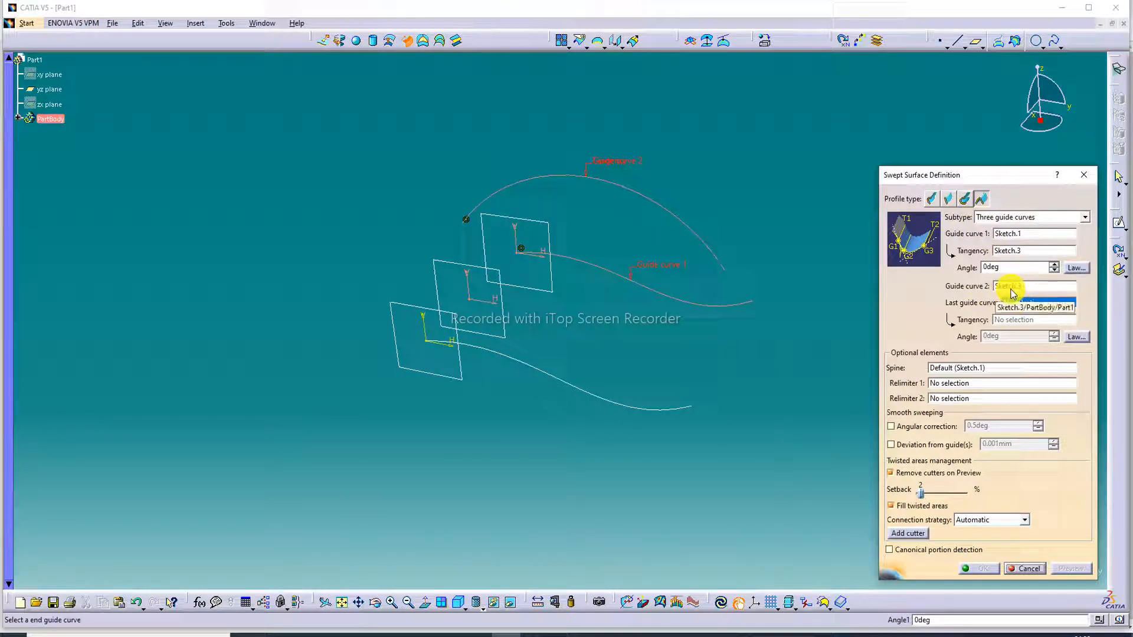
click(1084, 175)
click(409, 42)
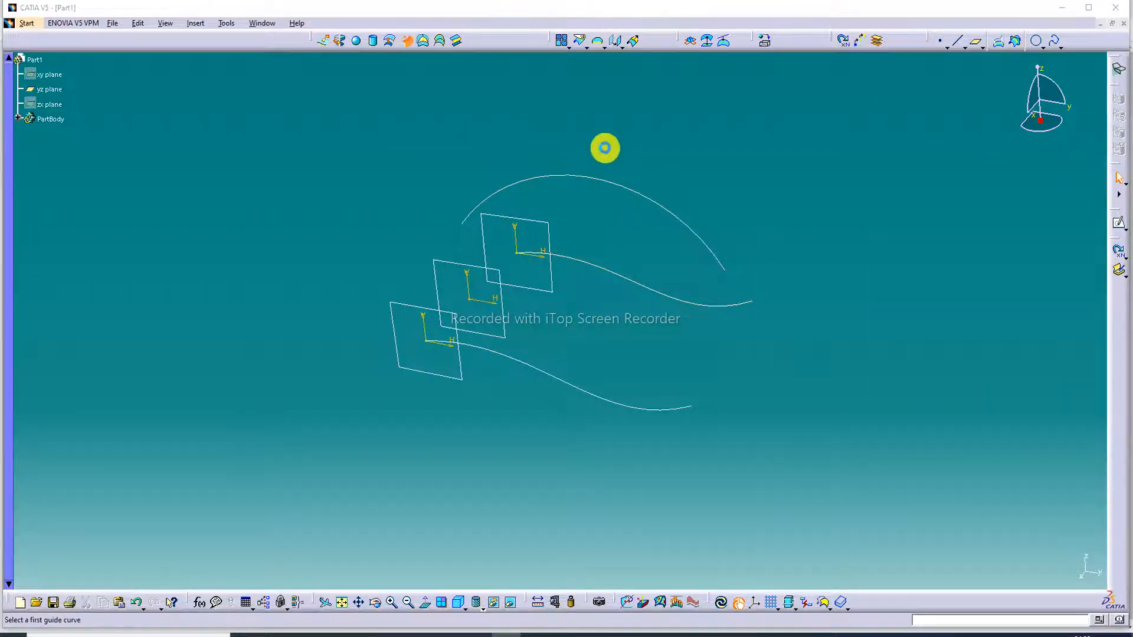
click(657, 293)
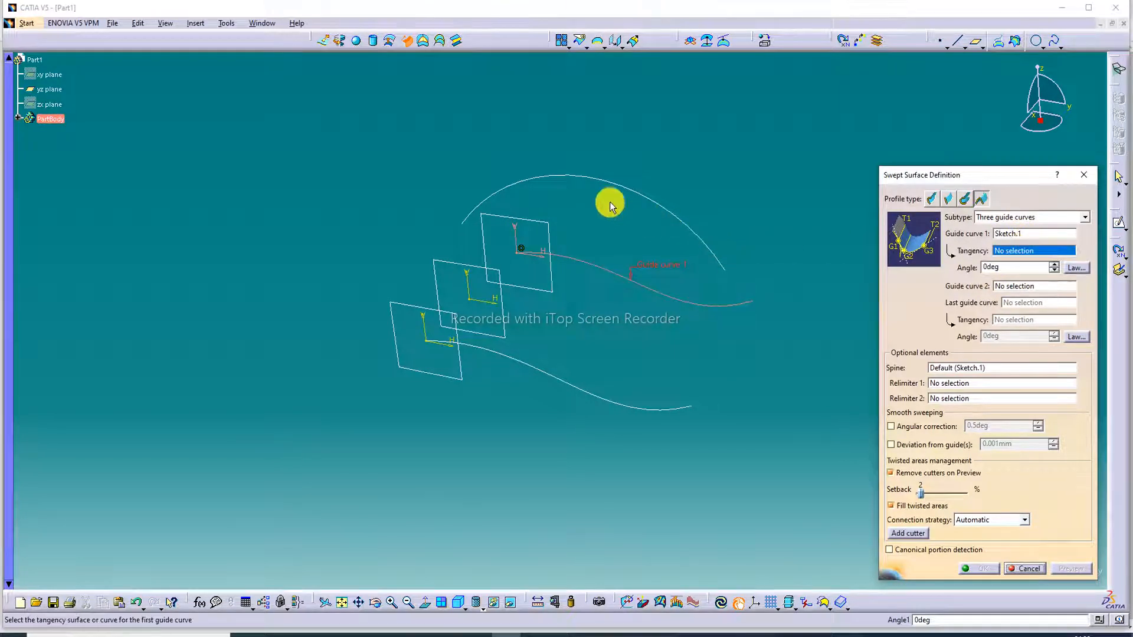
click(539, 180)
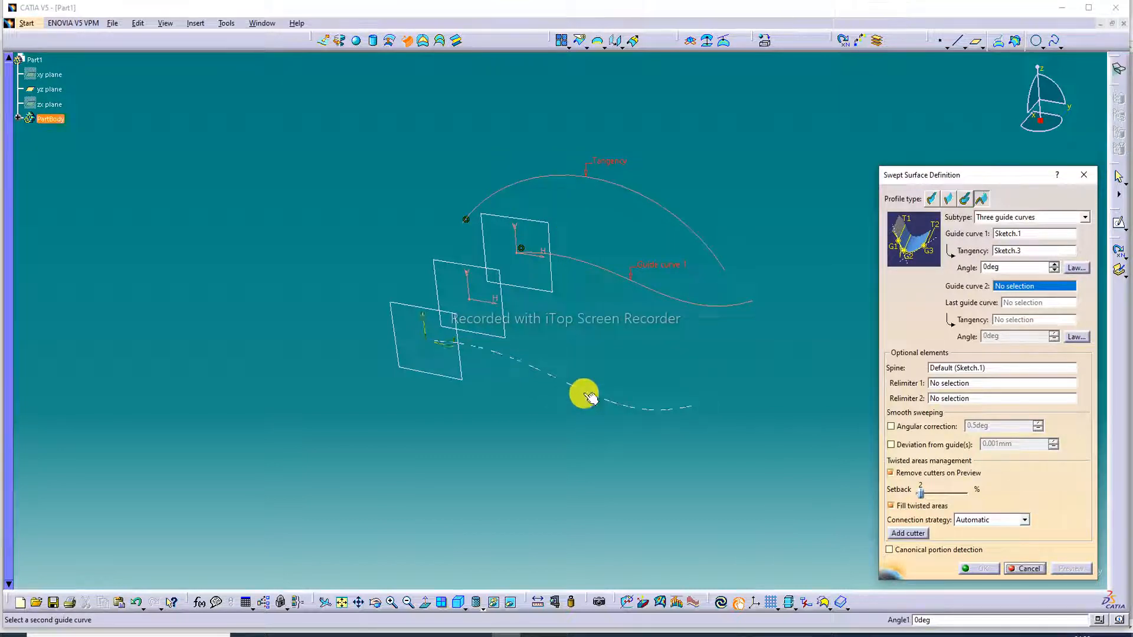
click(567, 381)
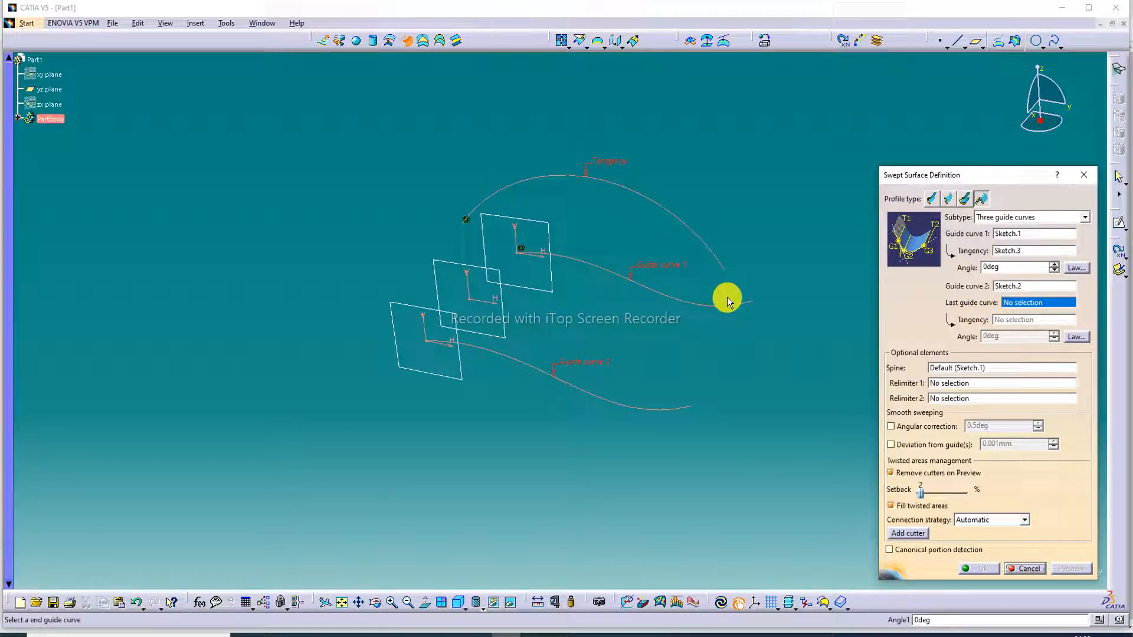
click(1084, 174)
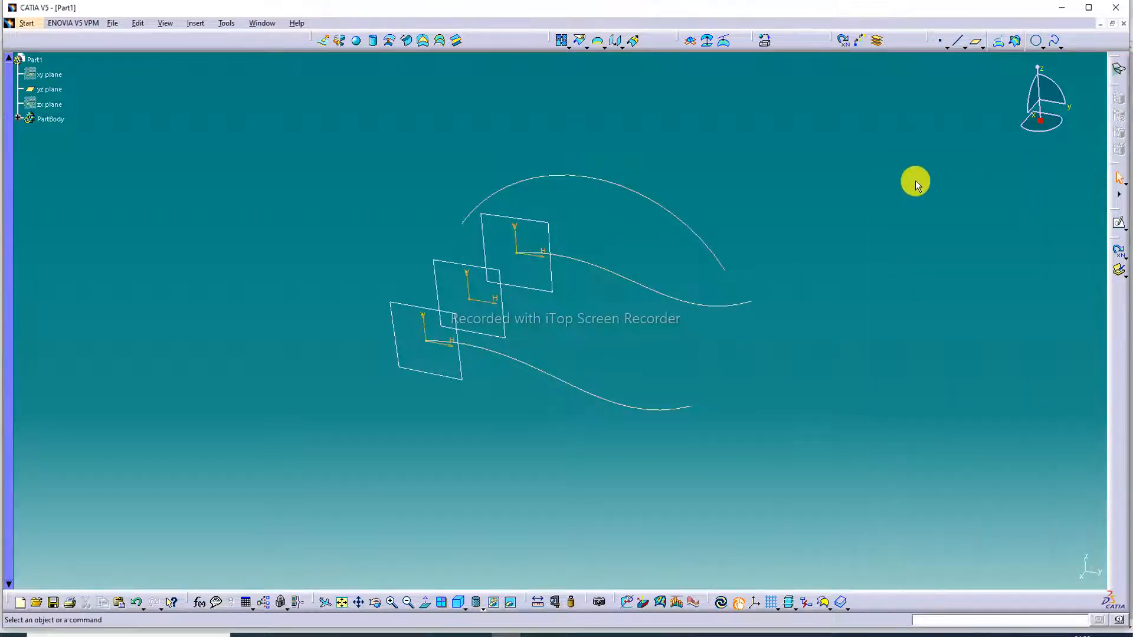
click(407, 41)
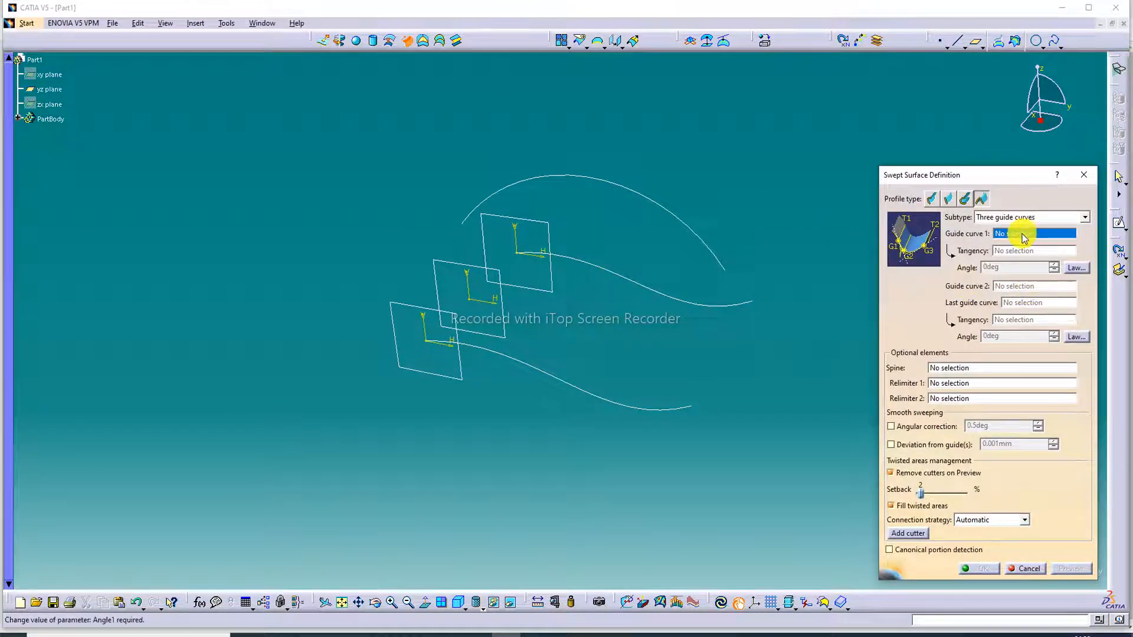
click(484, 636)
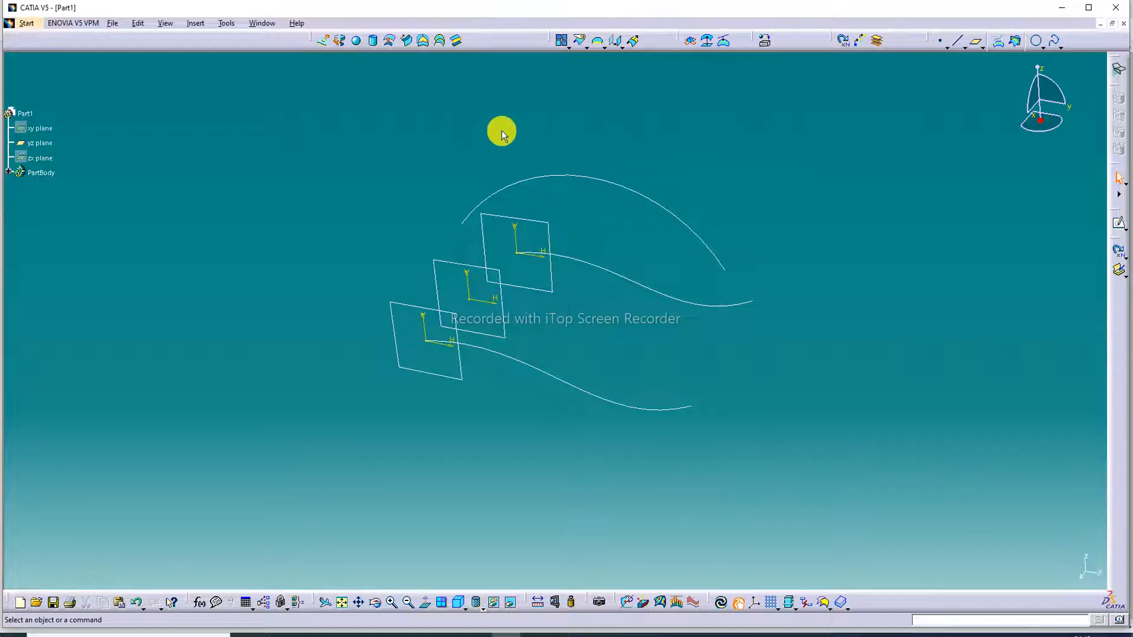
Step: Start a swept surface with the conic profile type and the Two guide curves subtype
click(409, 45)
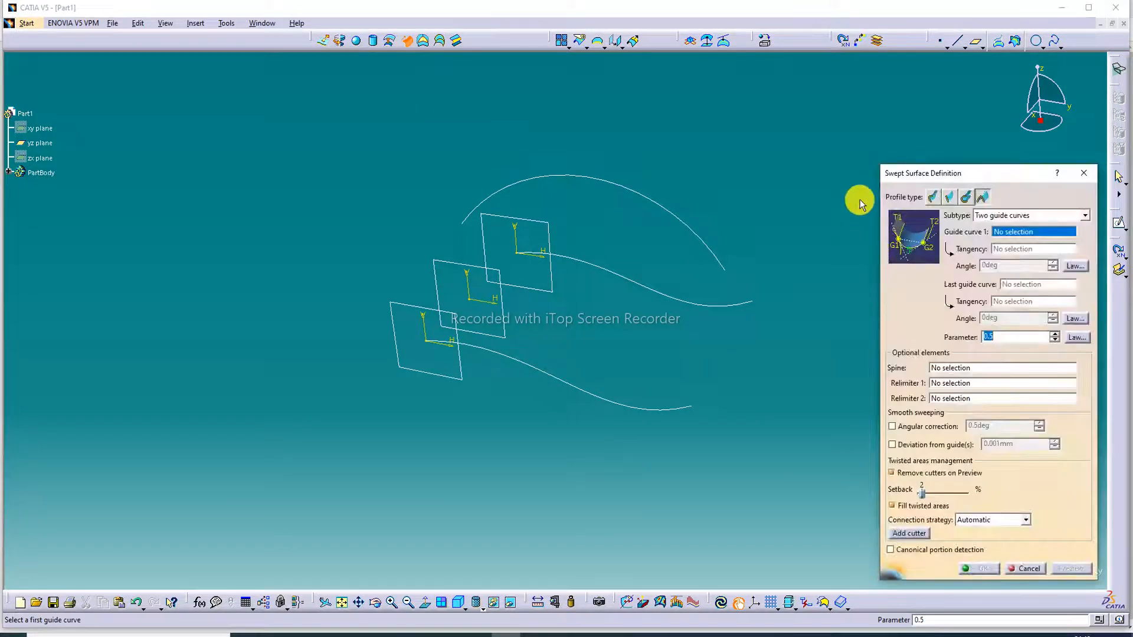
click(1056, 220)
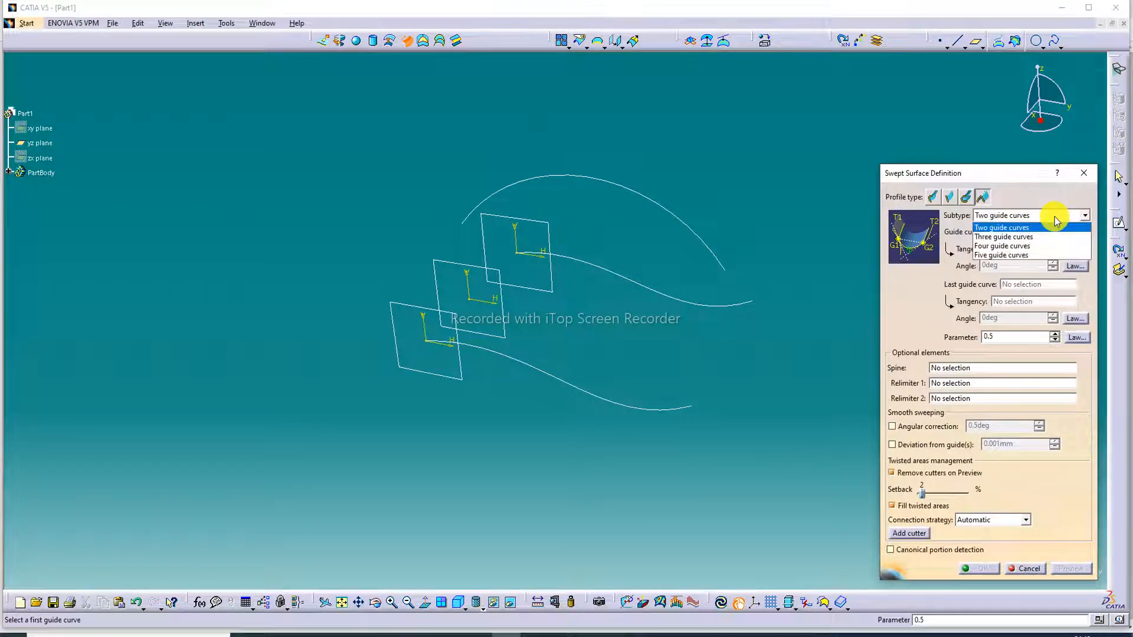
click(1011, 228)
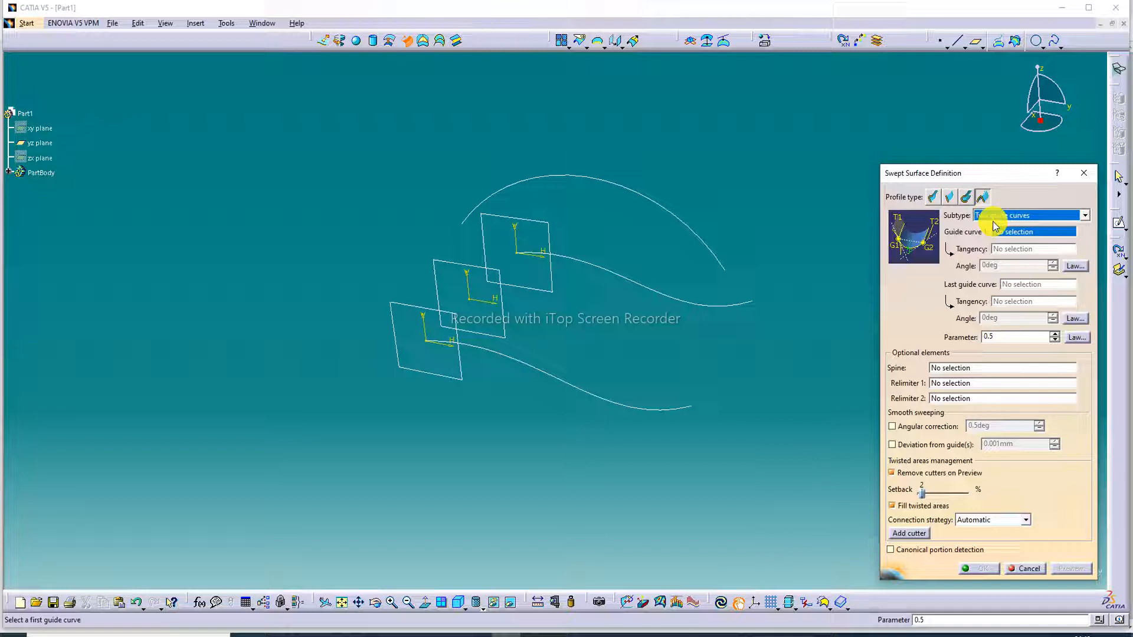
click(1034, 216)
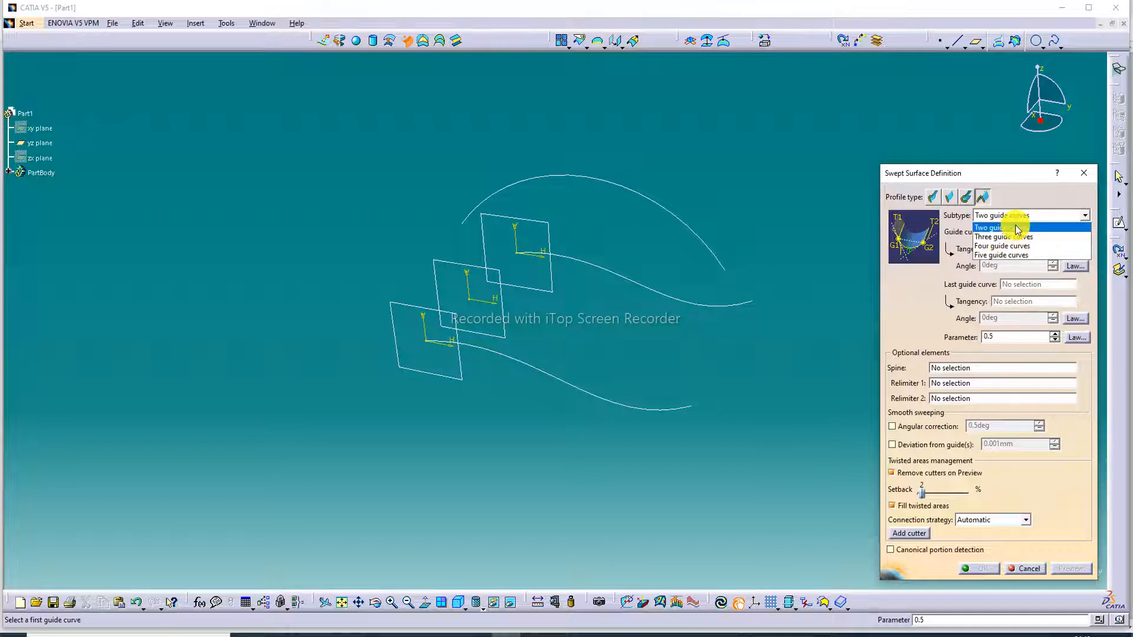
click(1017, 229)
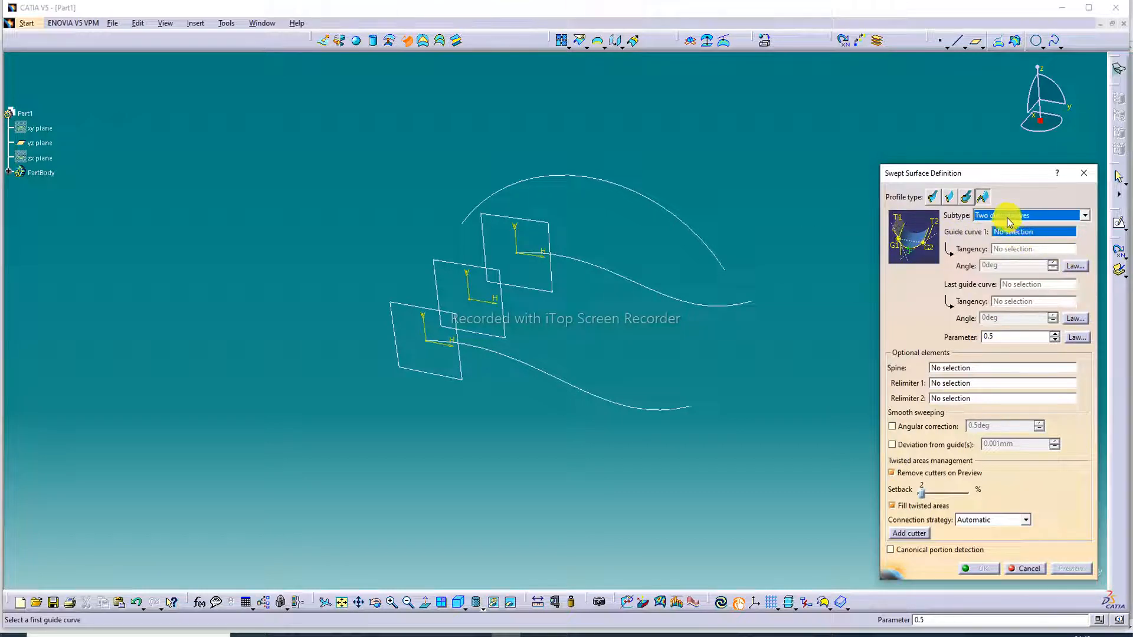
click(983, 197)
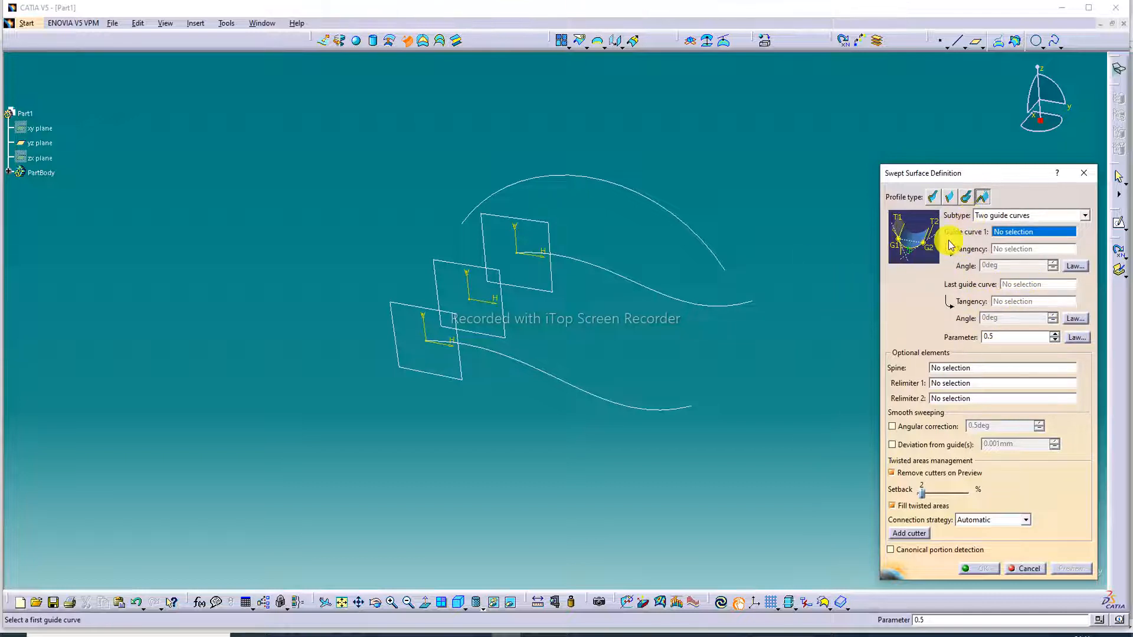
Step: Use Sketch.2 as guide curve 1 and Sketch.1 as last guide curve, set the Sketch.3 arc as both tangencies, and preview the sweep
click(614, 405)
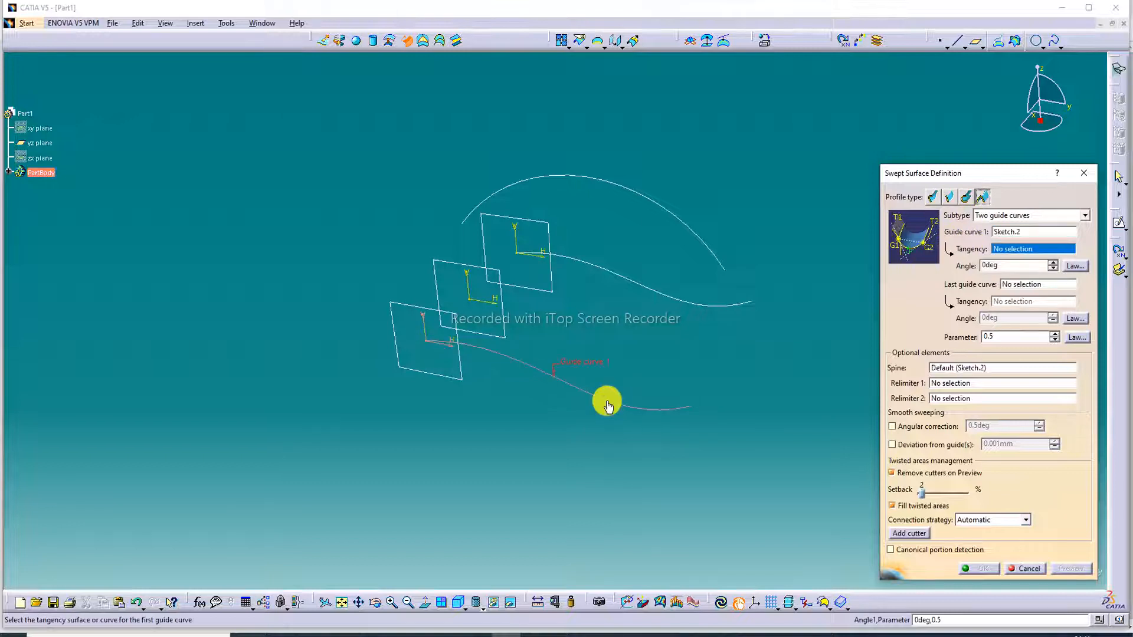
click(549, 175)
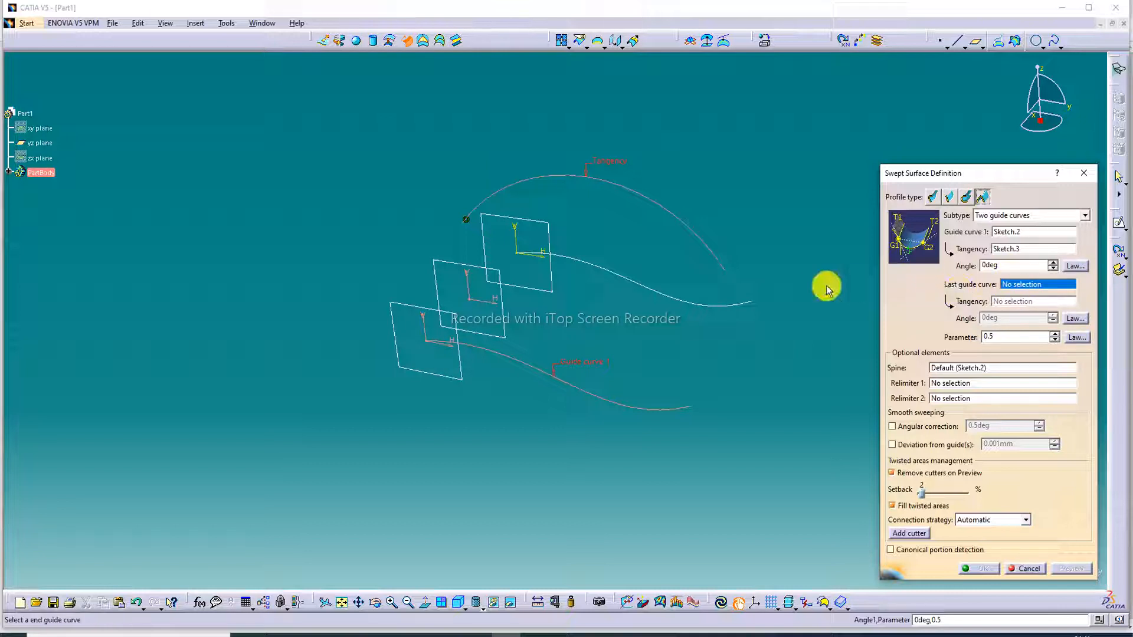
click(681, 298)
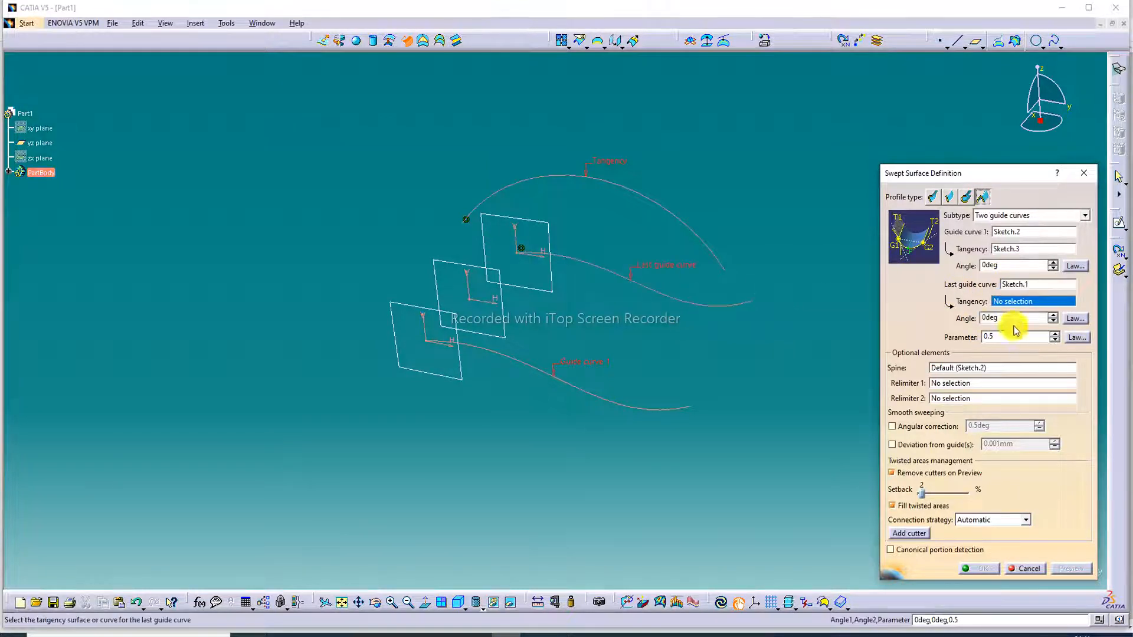
click(698, 230)
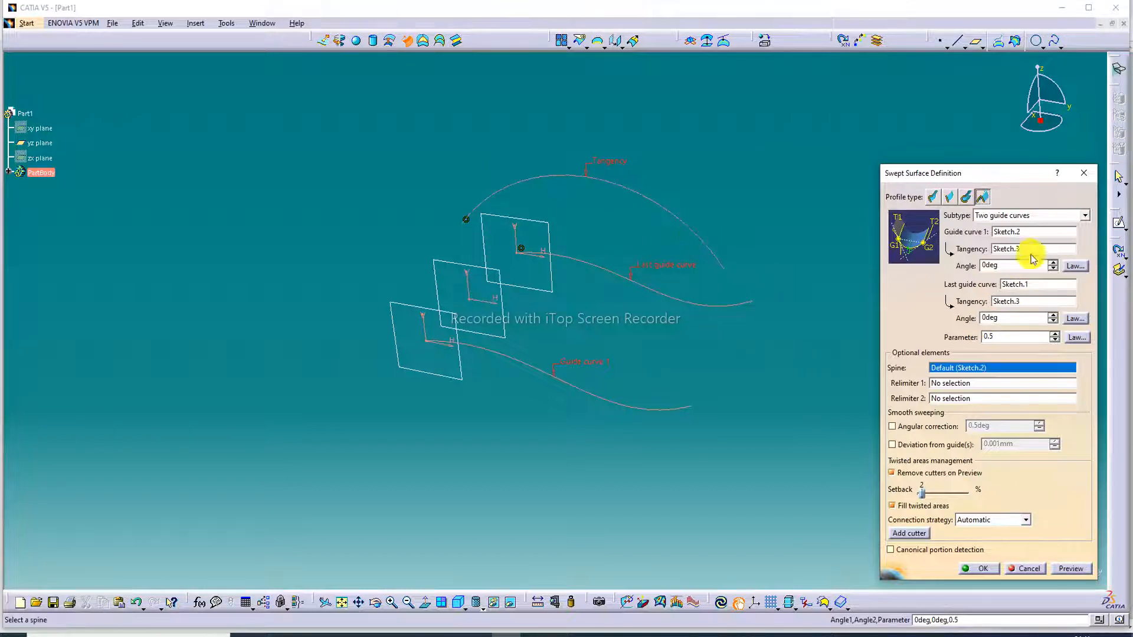
click(1073, 569)
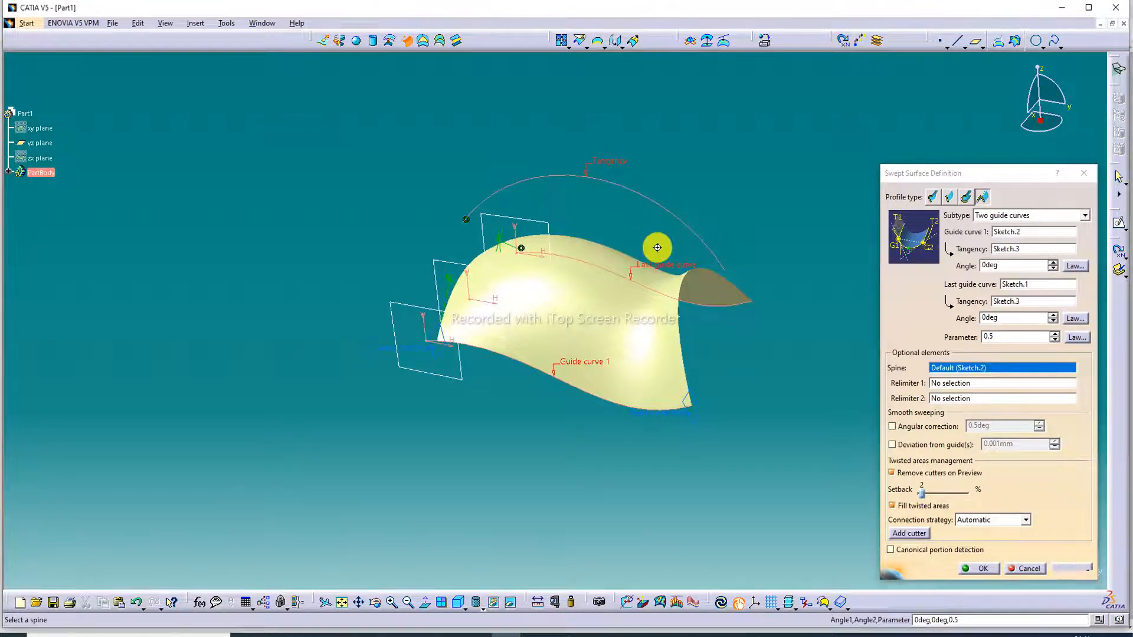
Step: Try a 12-degree tangency angle on guide curve 1 and preview the surface
middle_drag(655, 245, 673, 345)
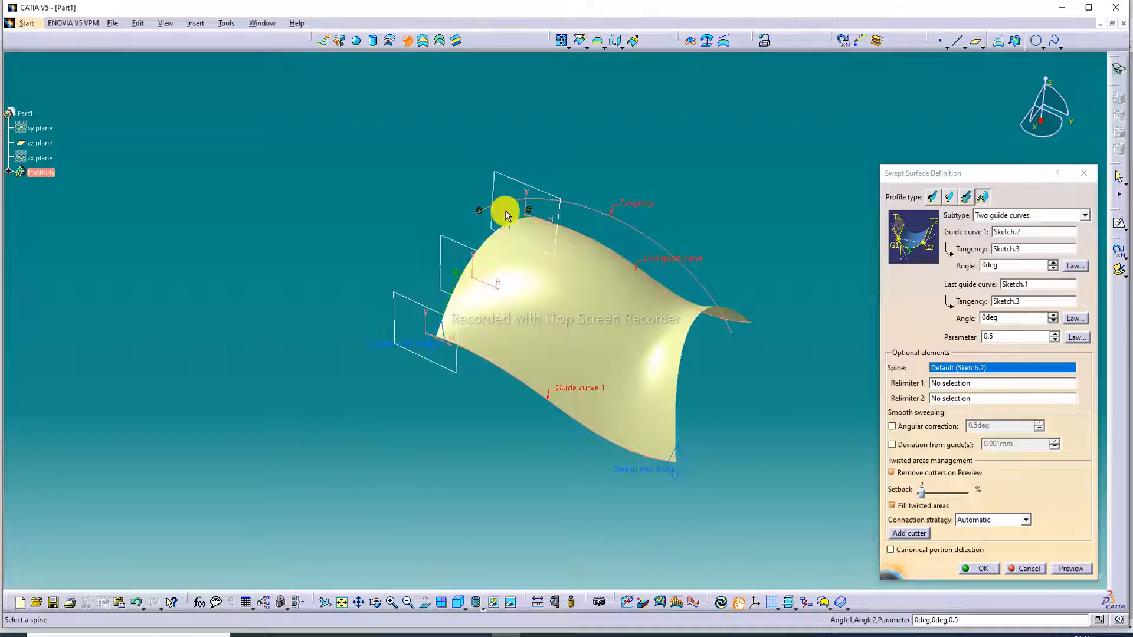
click(1005, 265)
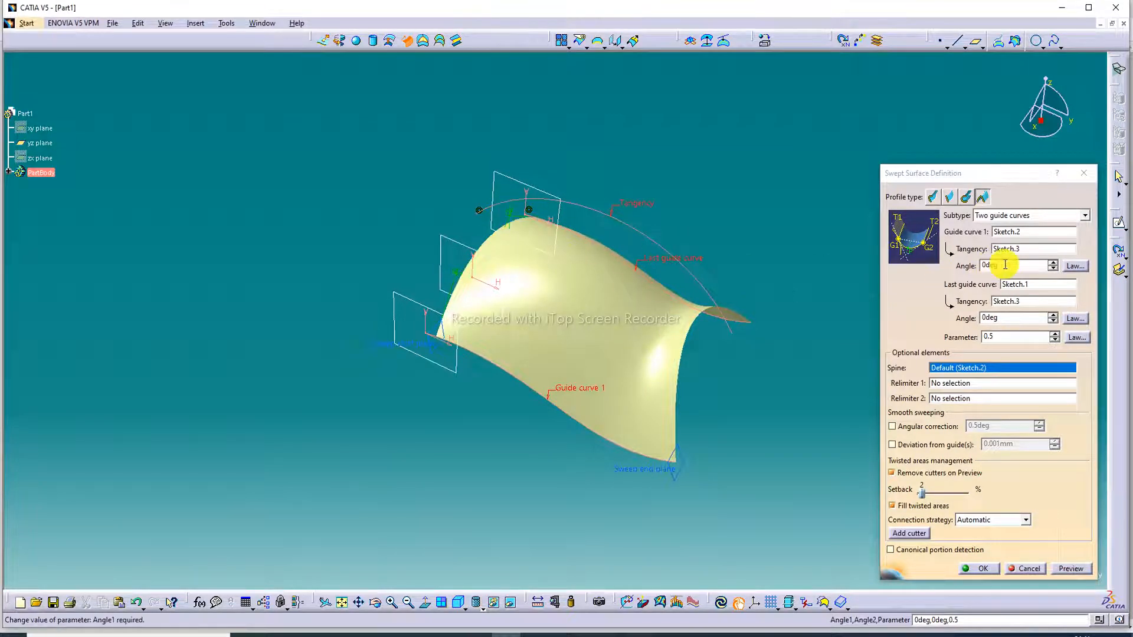
click(1054, 262)
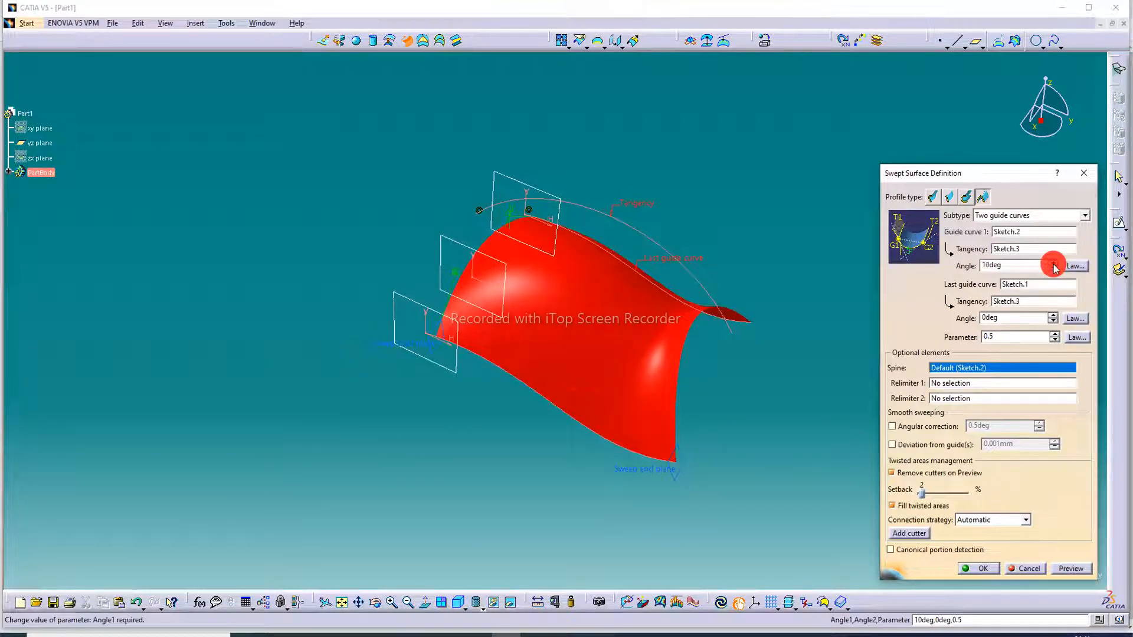
click(1054, 263)
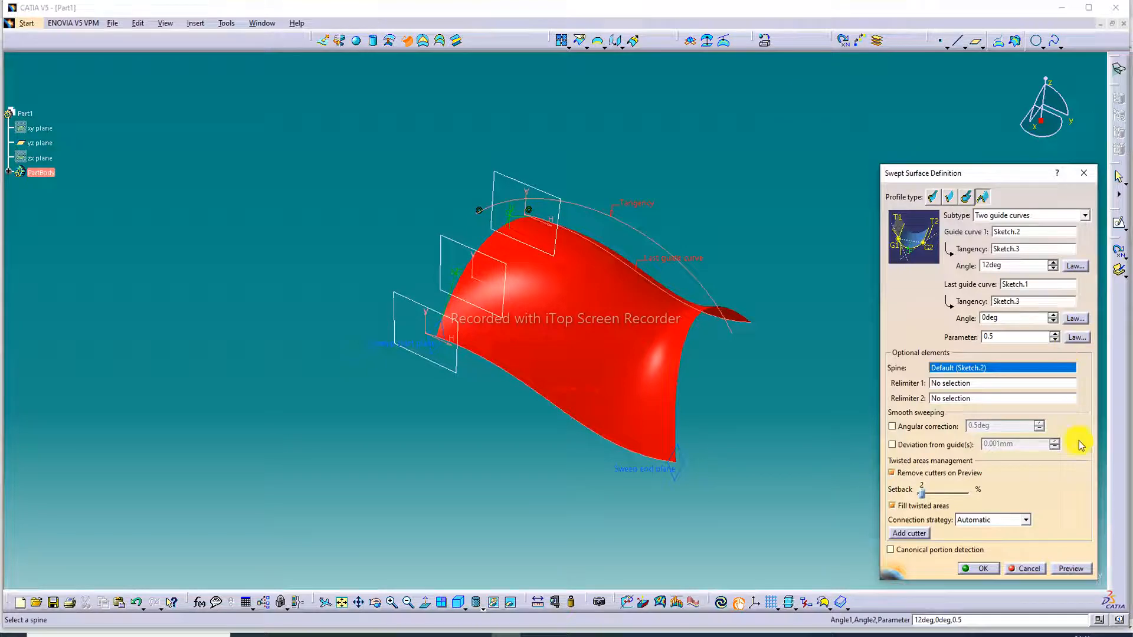
click(1071, 569)
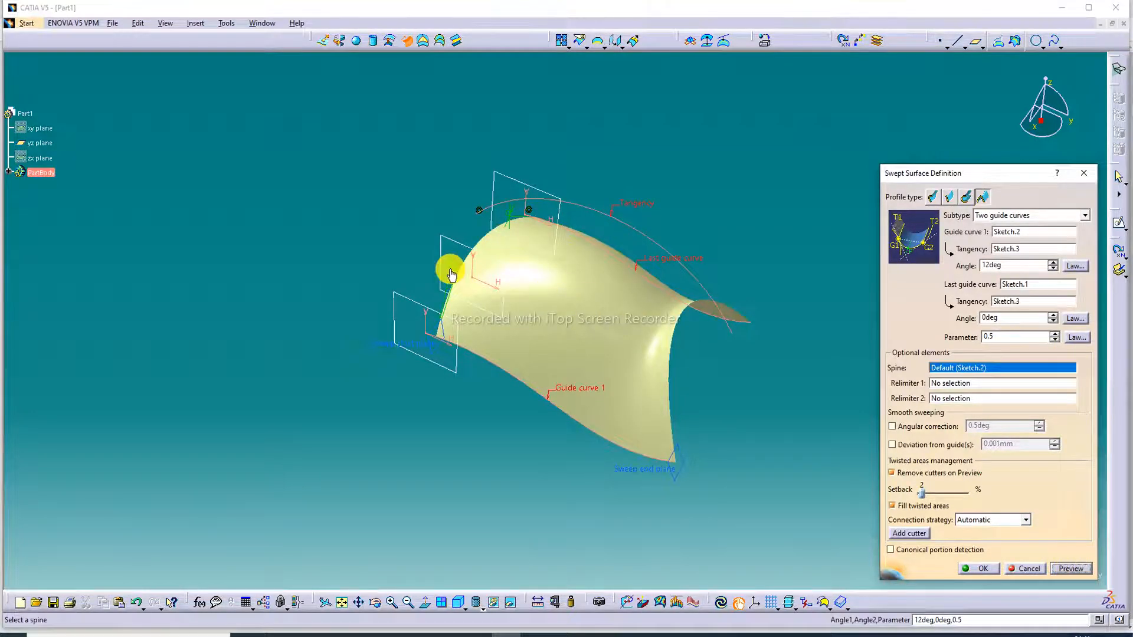
Step: Set the tangency angle of guide curve 1 to 20 degrees and preview the surface
double_click(451, 274)
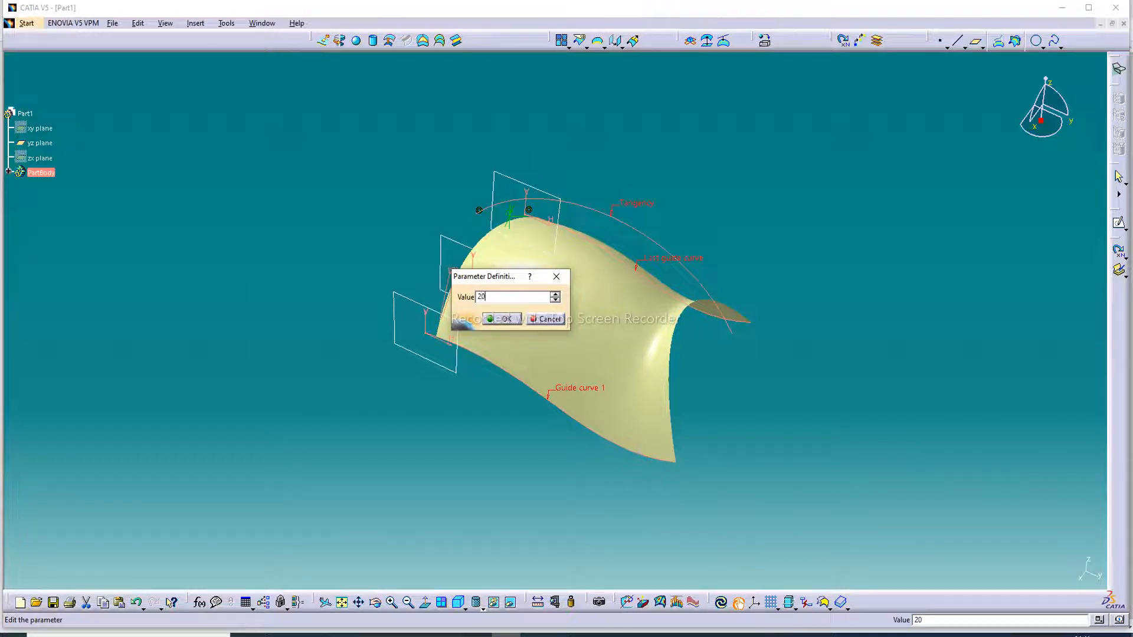
text(20)
key(Return)
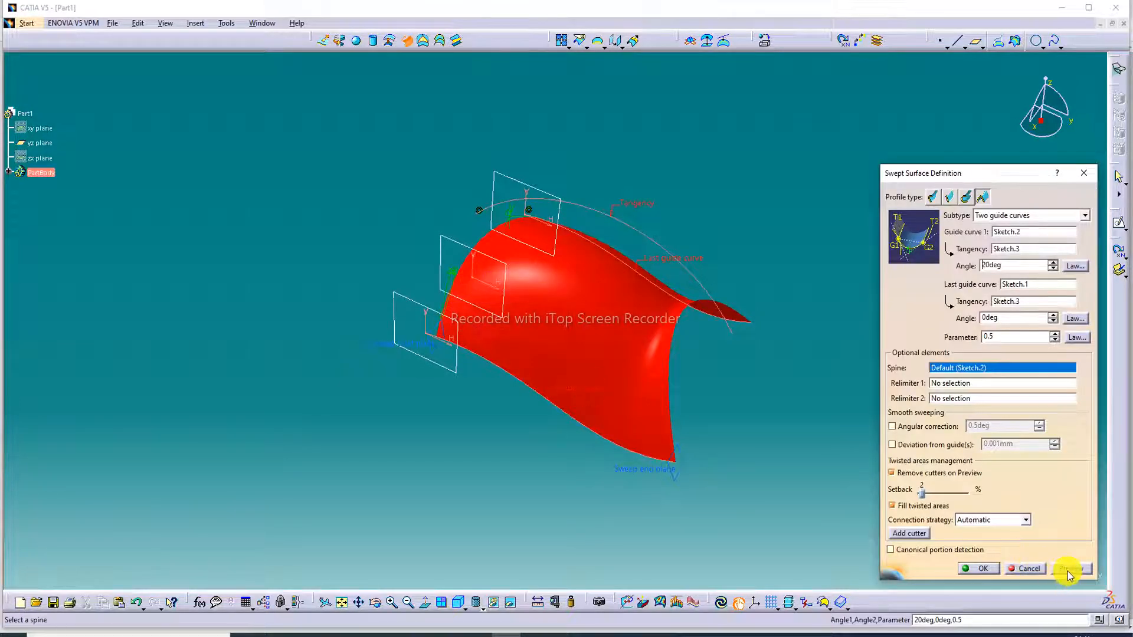
click(1068, 571)
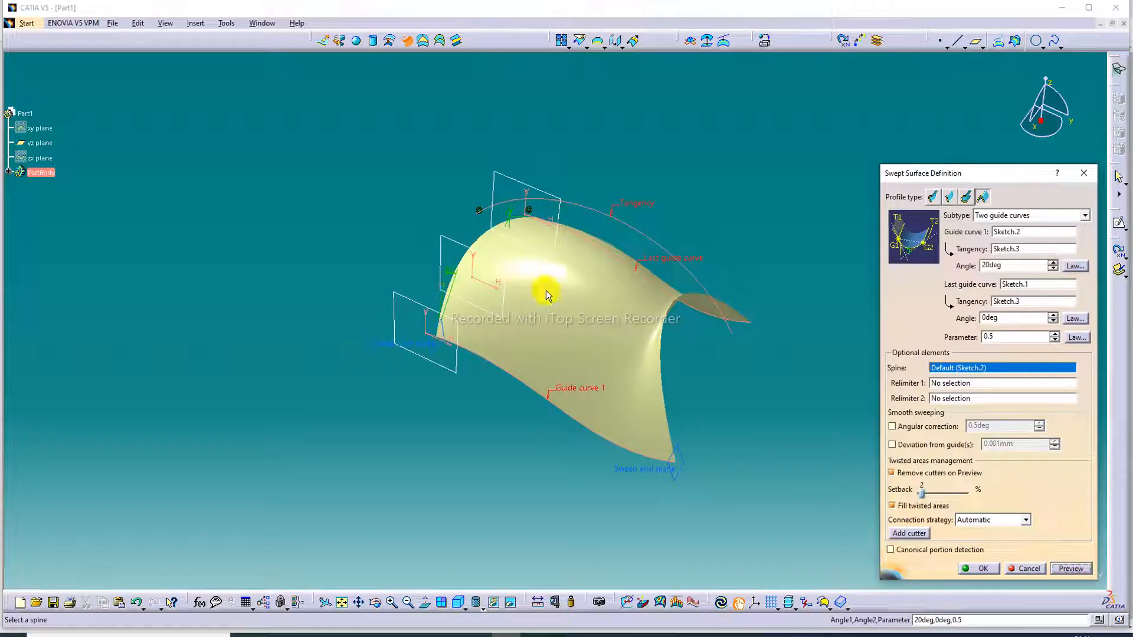
Step: Set the tangency angle of the last guide curve to 30 degrees and preview the surface
double_click(512, 220)
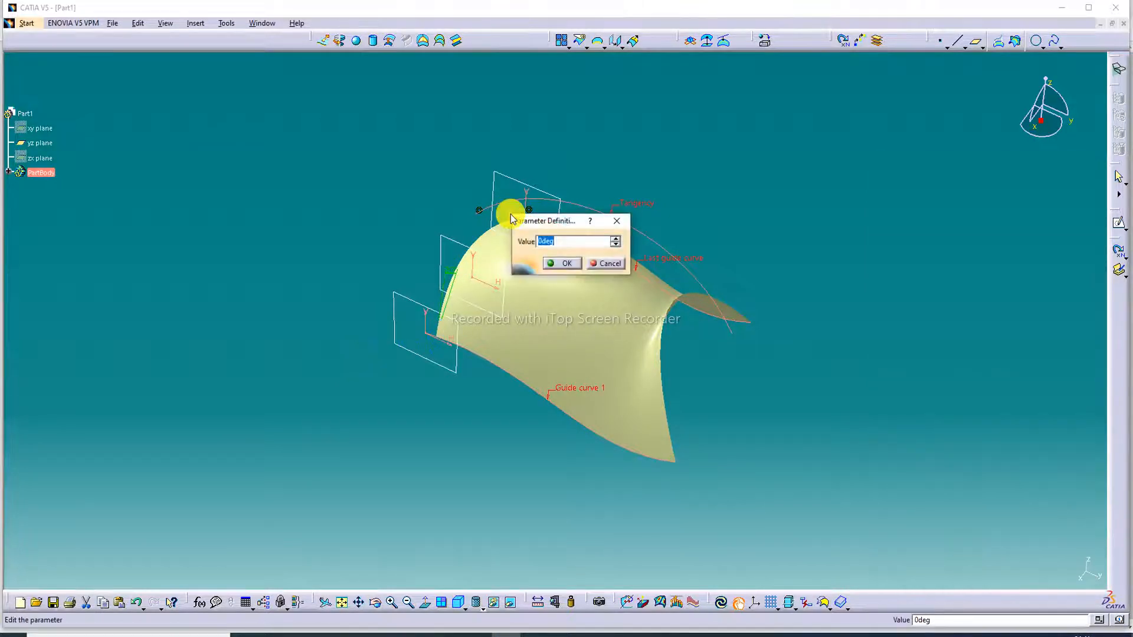
text(30)
key(Return)
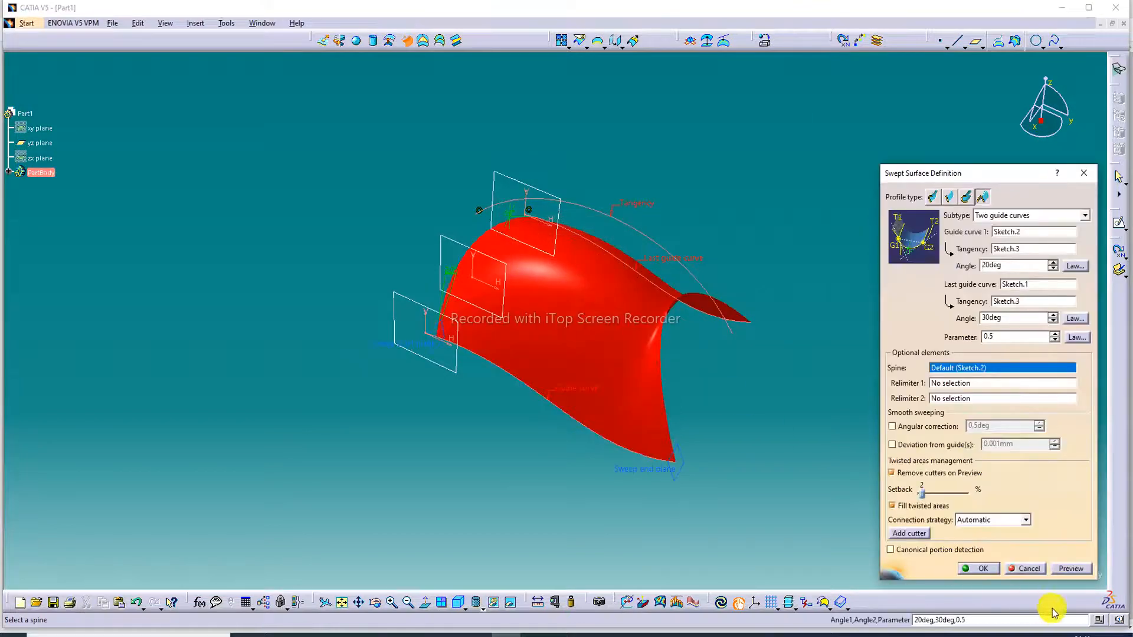
click(1075, 570)
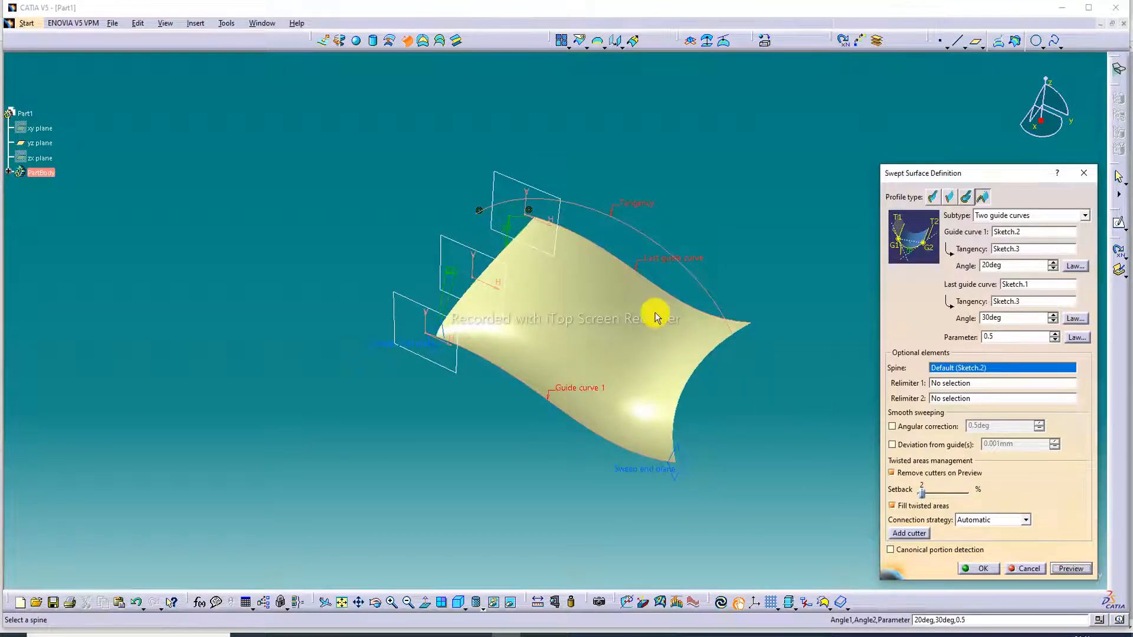
Step: Try a 20-degree tangency angle on the last guide curve and preview the surface
middle_drag(656, 317, 640, 219)
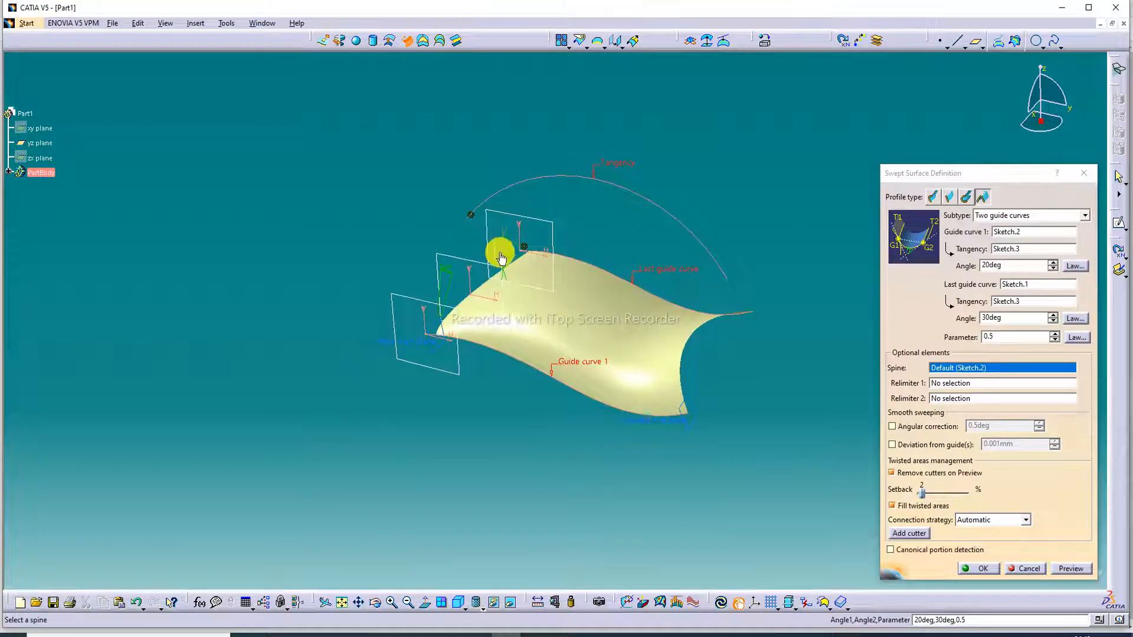
double_click(500, 258)
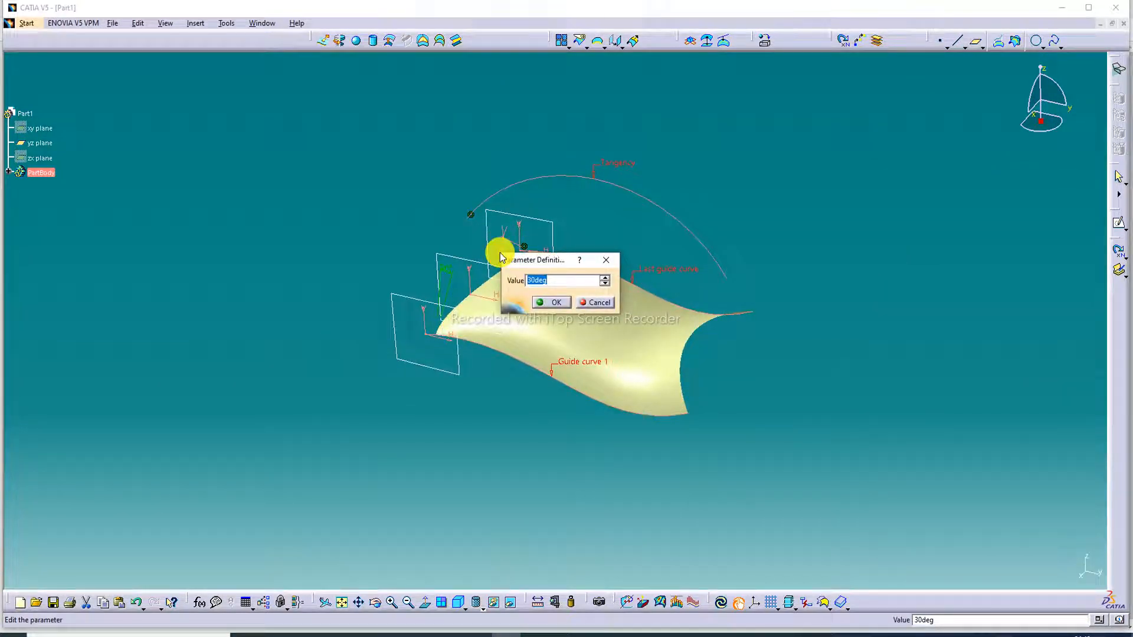
text(20deg)
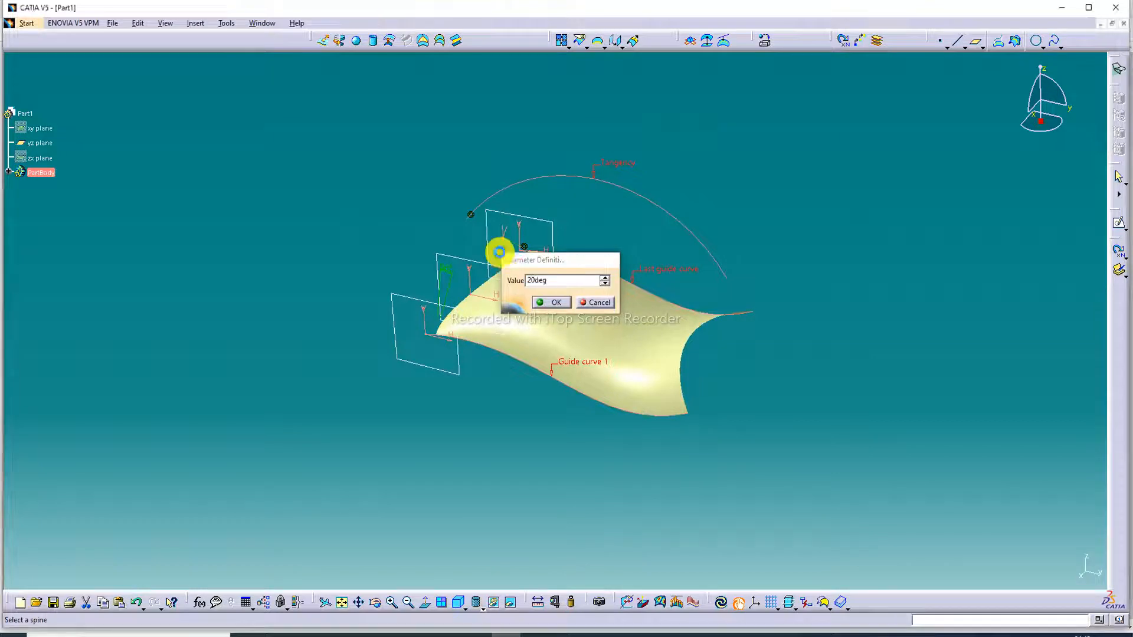
key(Return)
click(1075, 571)
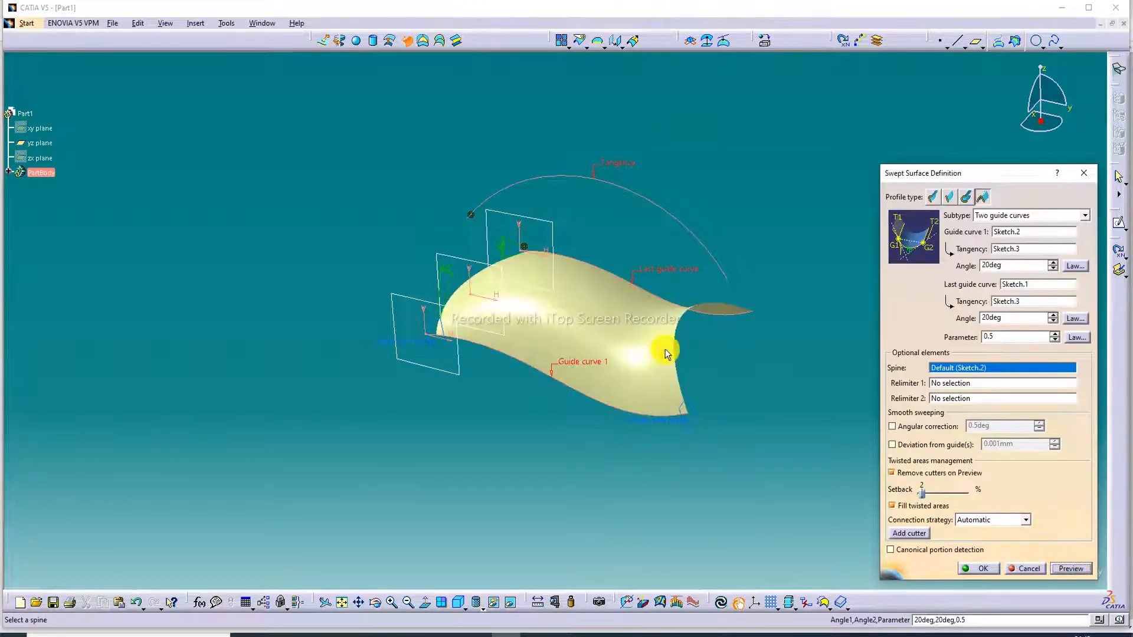
Step: Set the tangency angle of the last guide curve to 10 degrees and preview the surface
double_click(504, 248)
text(1)
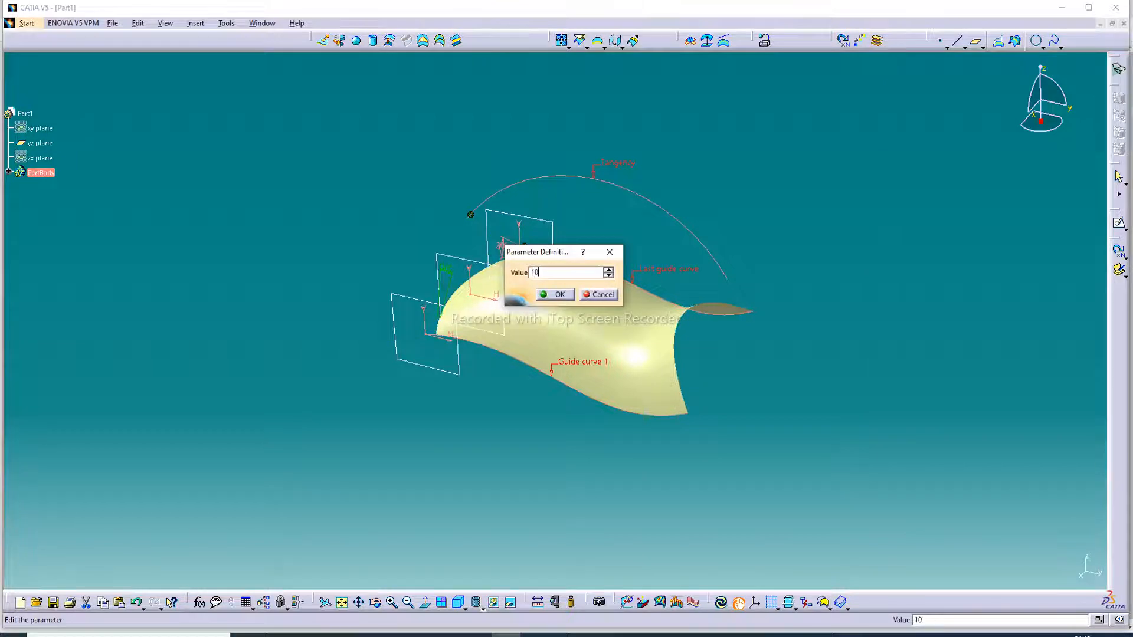
text(0)
key(Return)
click(1070, 567)
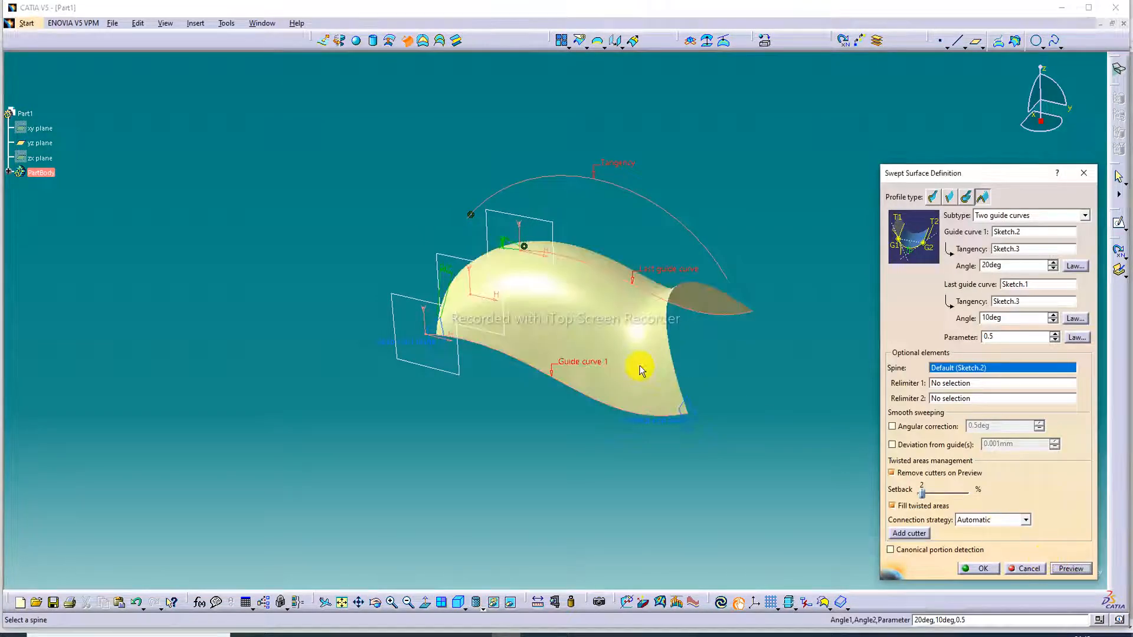
Step: Set the tangency angle of guide curve 1 to 10 degrees, preview the surface and create the sweep
double_click(446, 274)
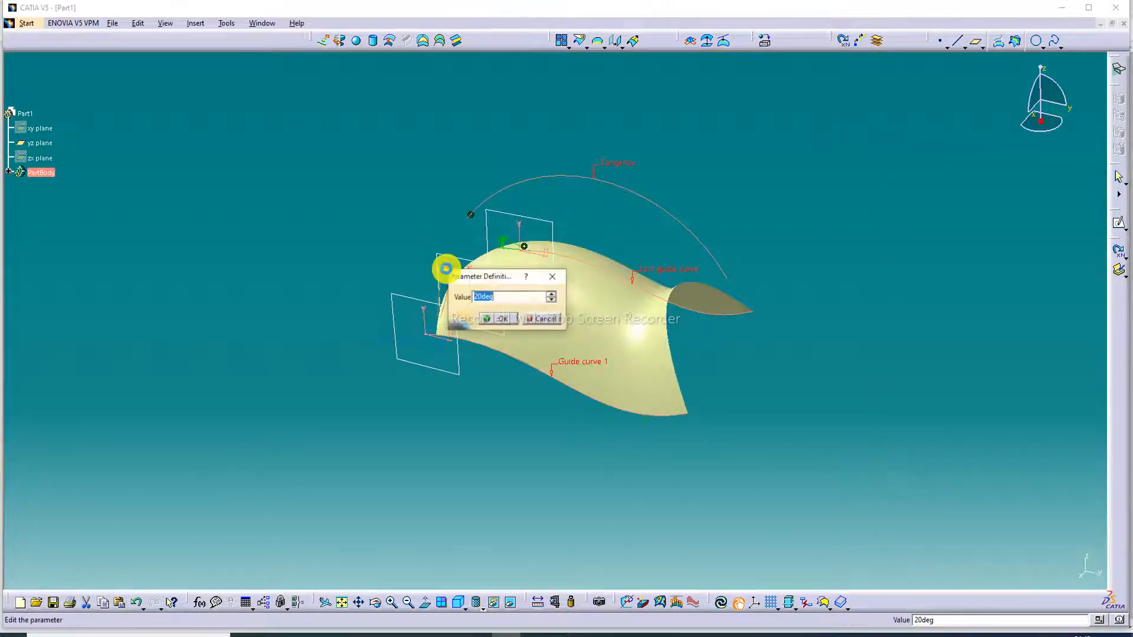
key(Return)
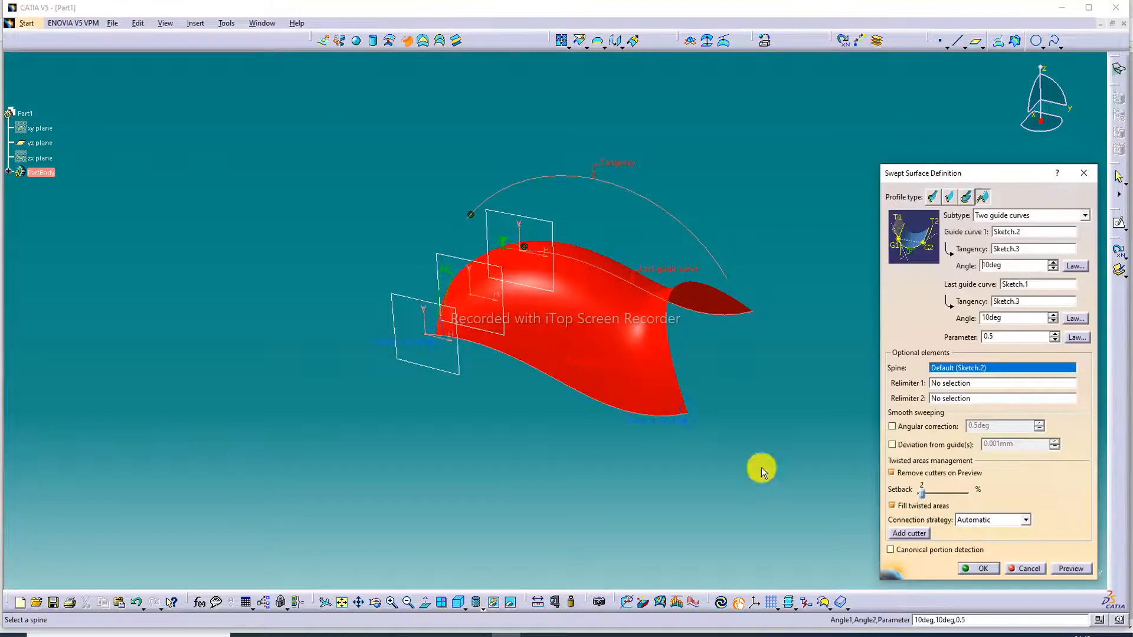
click(1072, 571)
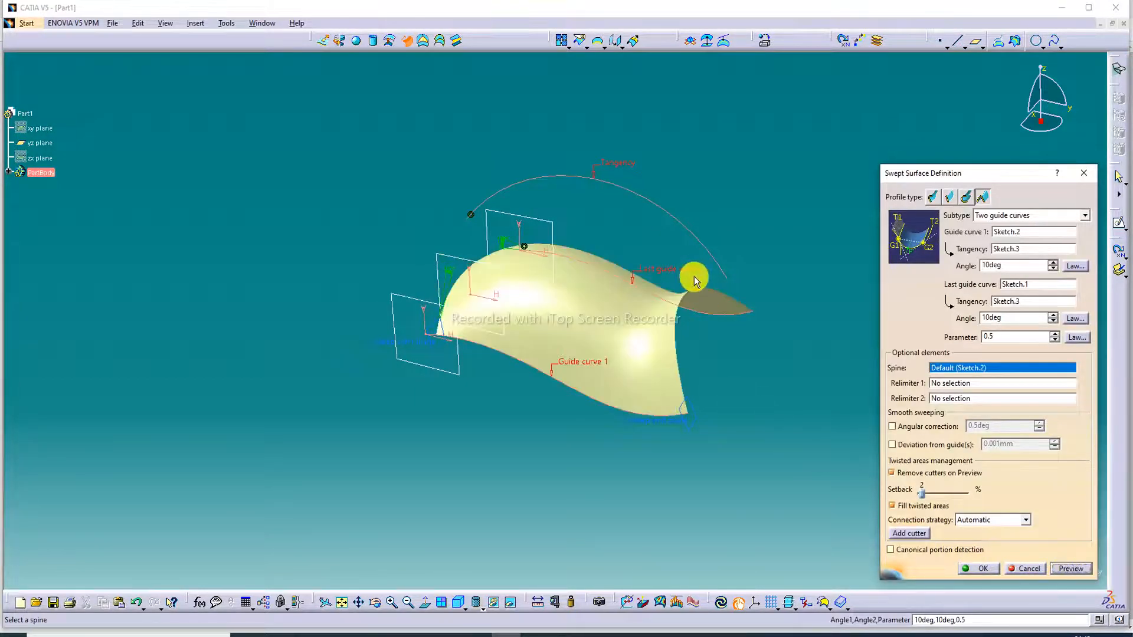
click(982, 570)
Step: Hide the Sketch.3 tangency arc and the three planes, Plane.2, the yz plane and Plane.1
right_click(663, 210)
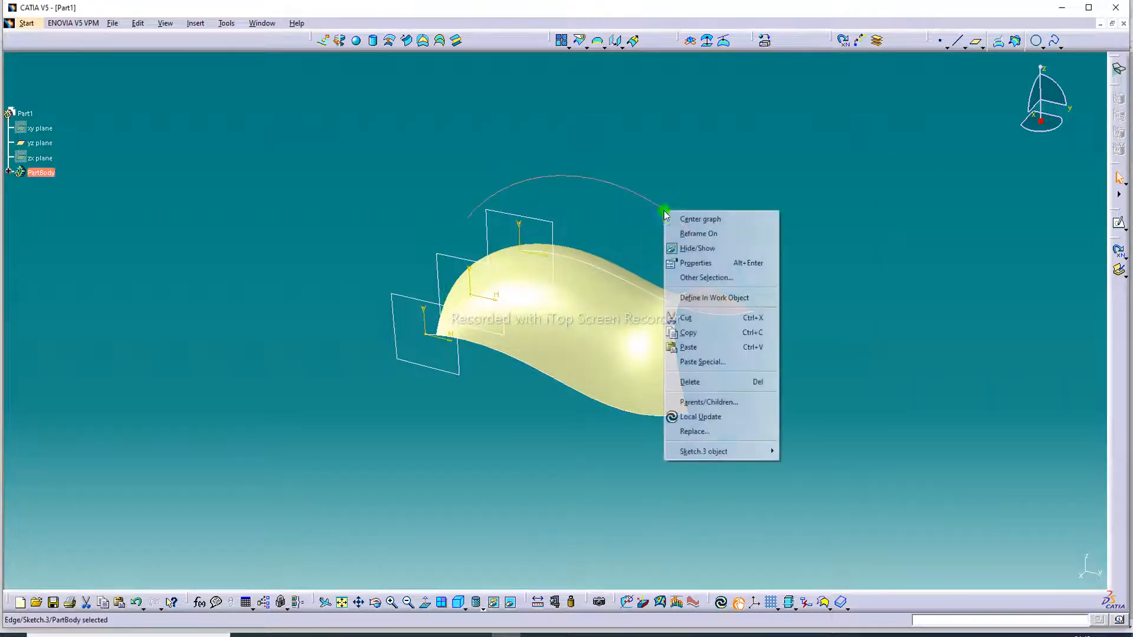
click(695, 249)
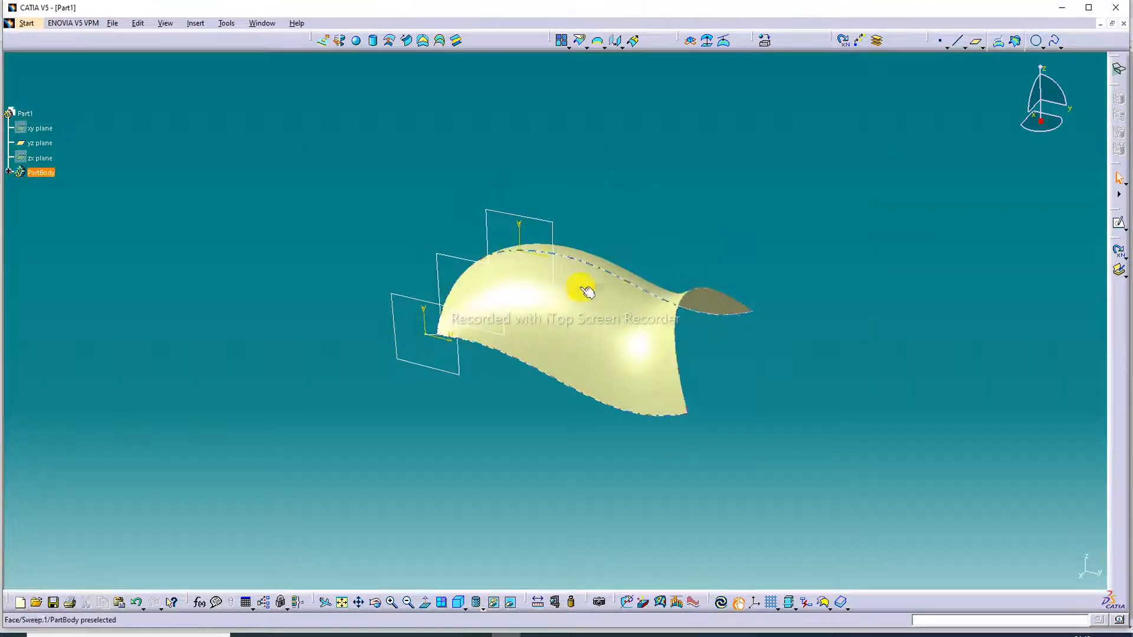
right_click(552, 222)
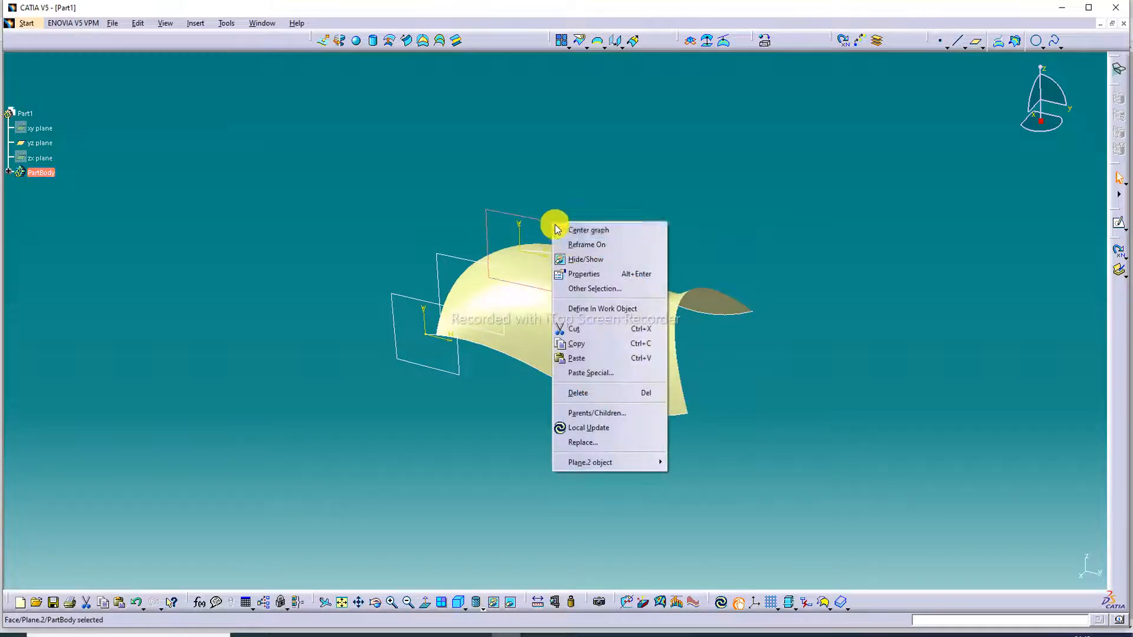
click(589, 261)
right_click(464, 260)
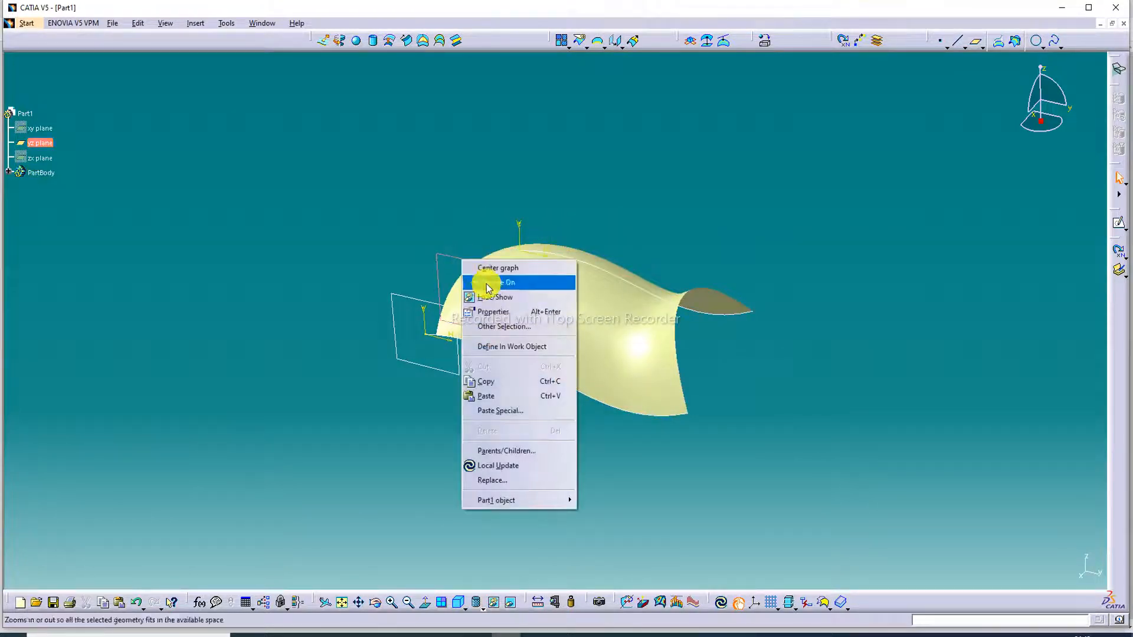
click(498, 295)
right_click(428, 303)
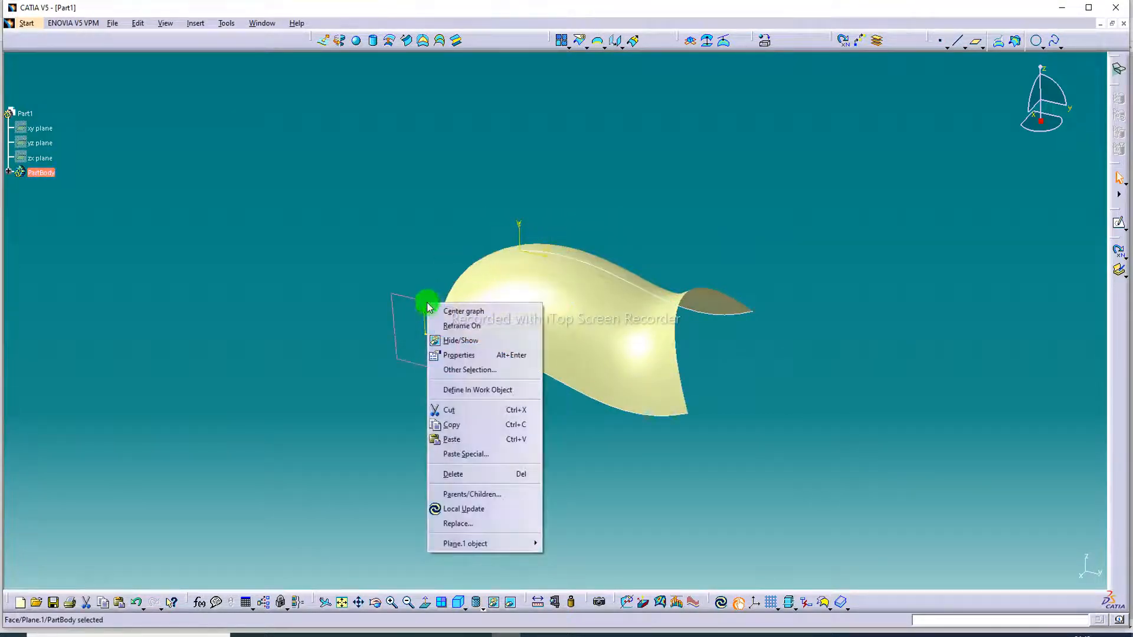
click(459, 346)
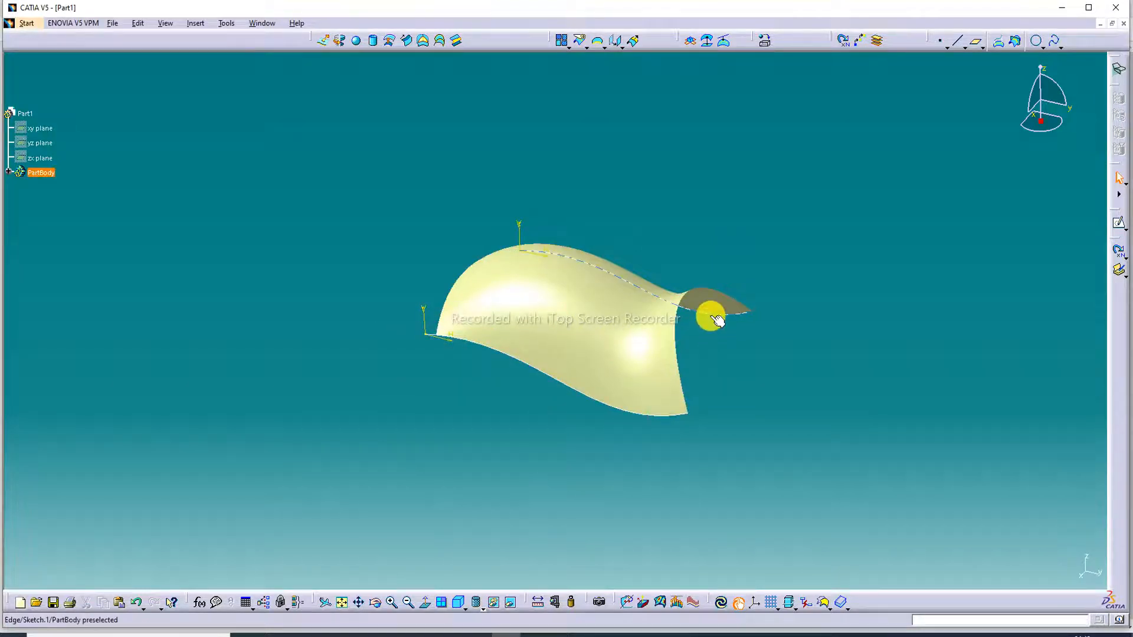
Step: Hide the two guide curve sketches, Sketch.1 and Sketch.2, so only the swept surface is displayed
right_click(718, 320)
click(745, 354)
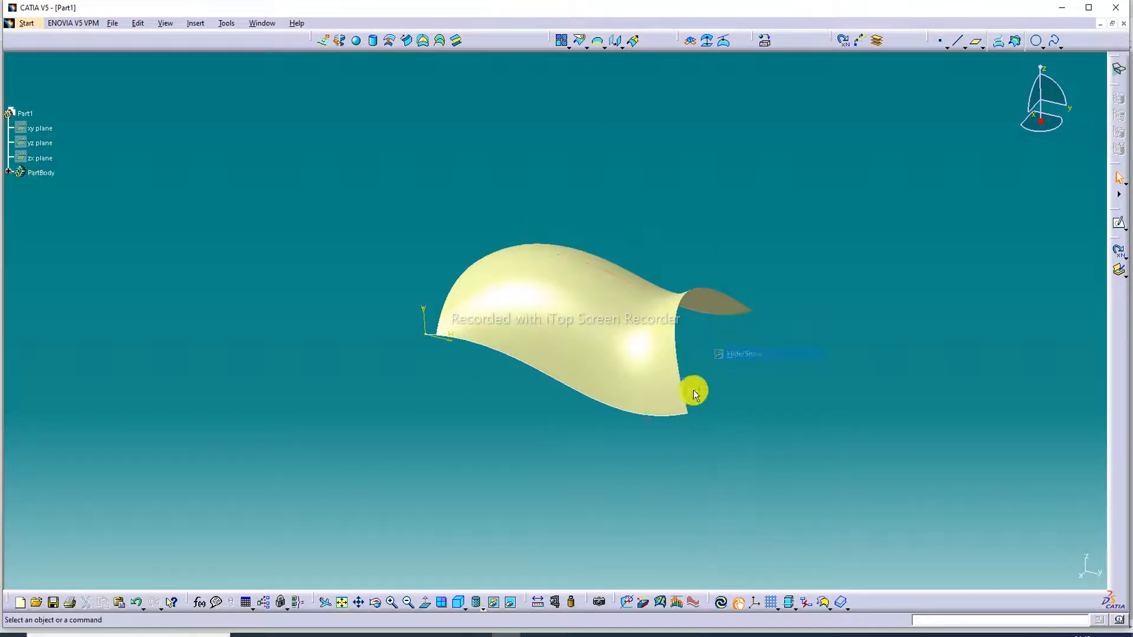
right_click(674, 421)
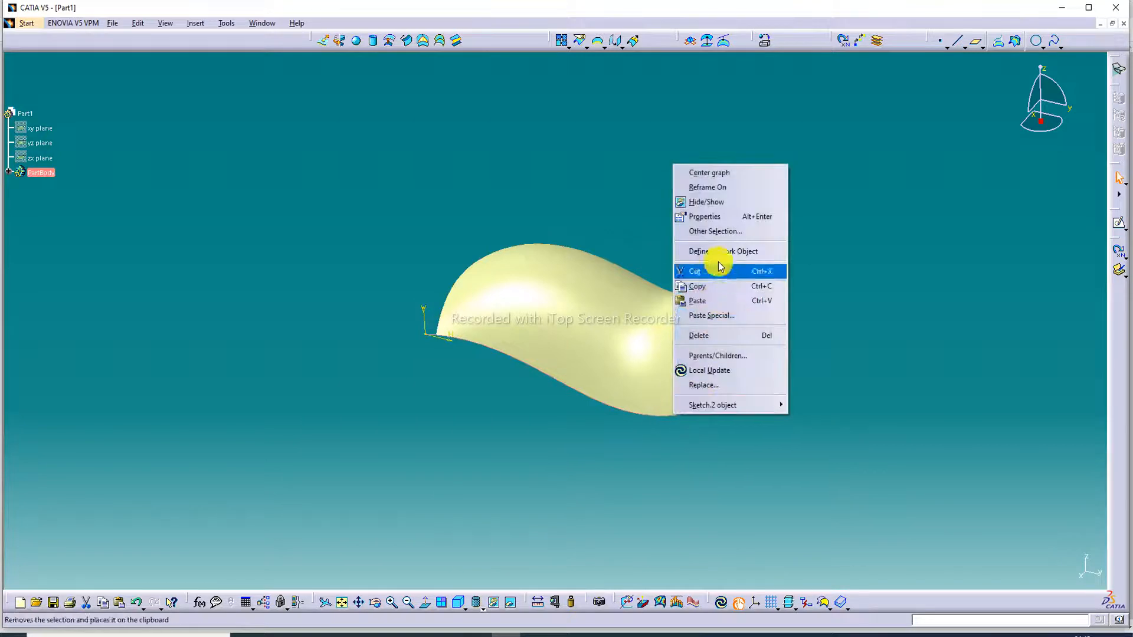
click(717, 211)
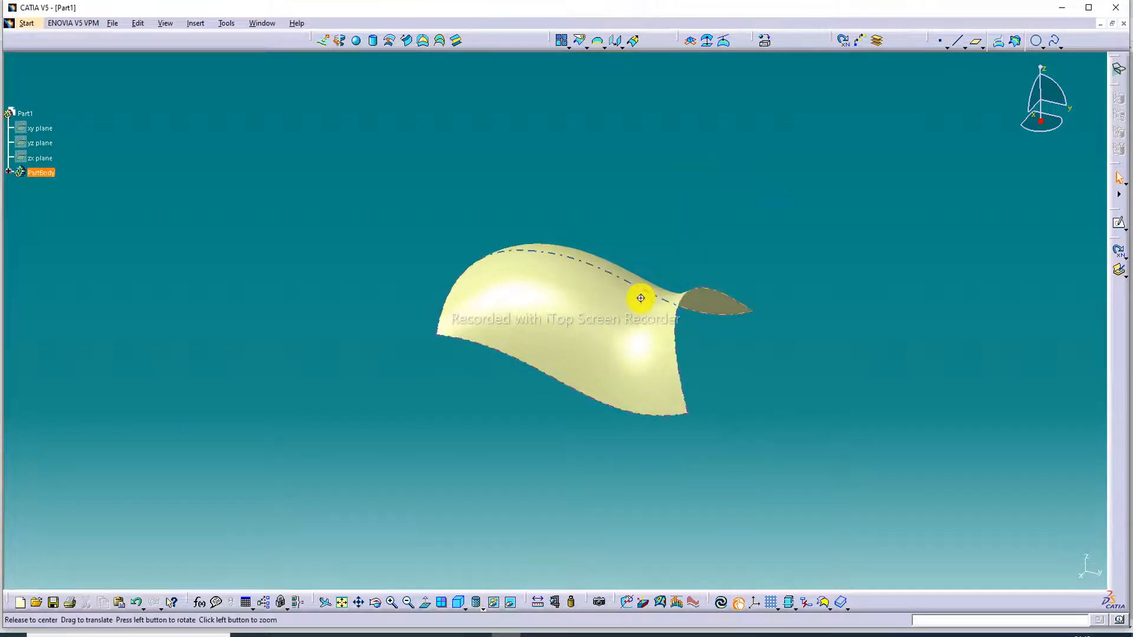
Step: Open the material library and apply the Kitchen Floor construction material to the swept surface
middle_drag(641, 298, 584, 167)
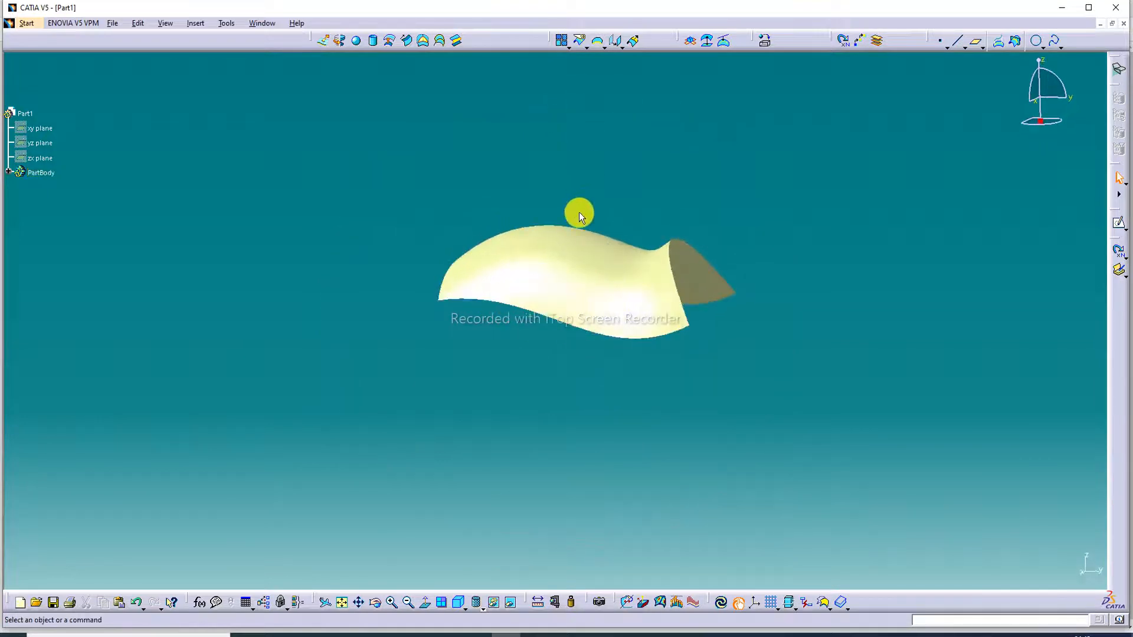
middle_drag(579, 212, 735, 233)
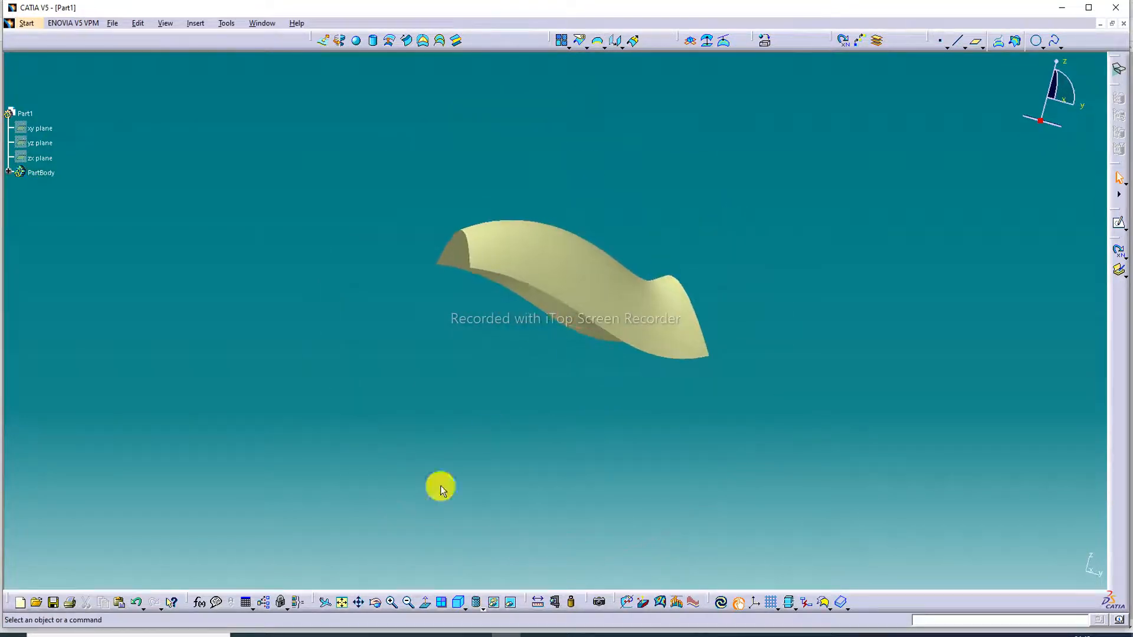
click(342, 602)
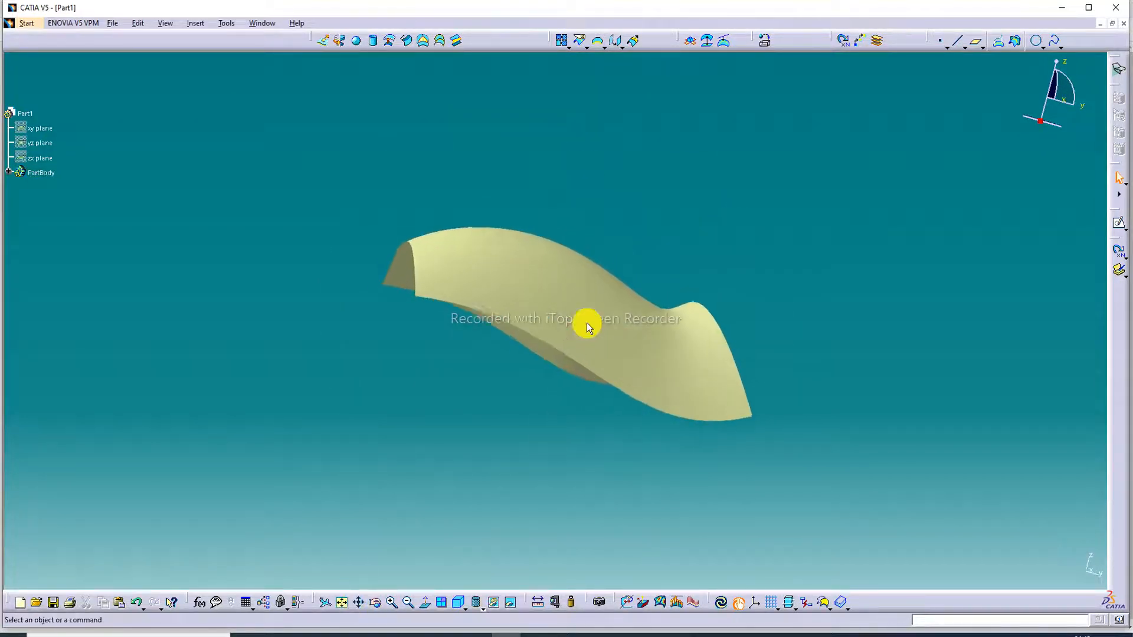
middle_drag(587, 324, 514, 402)
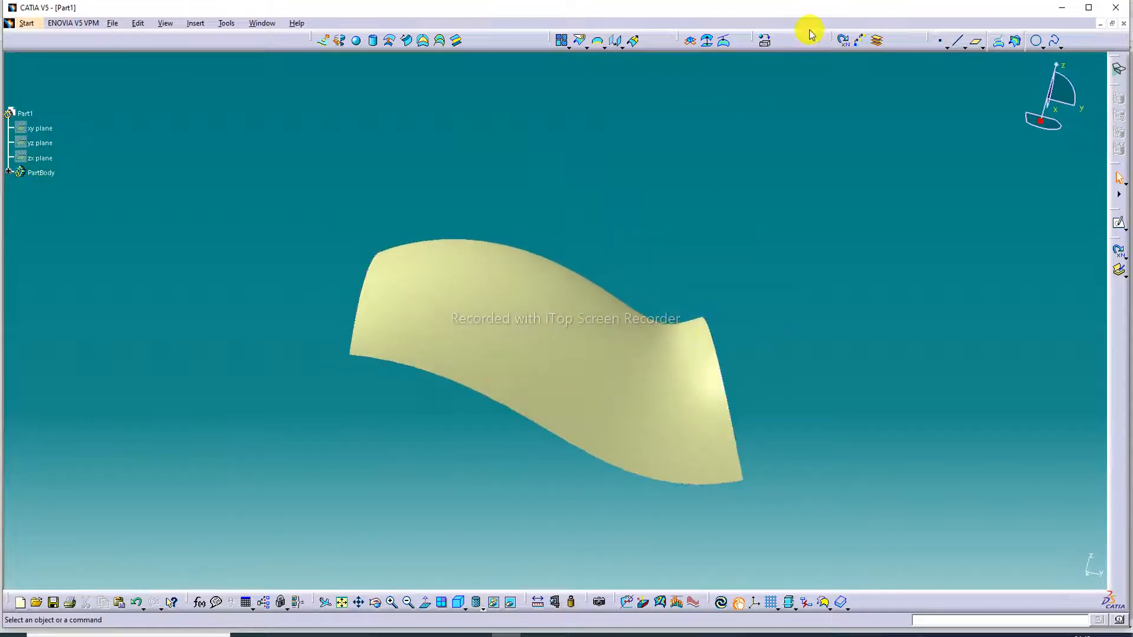
click(772, 43)
click(788, 469)
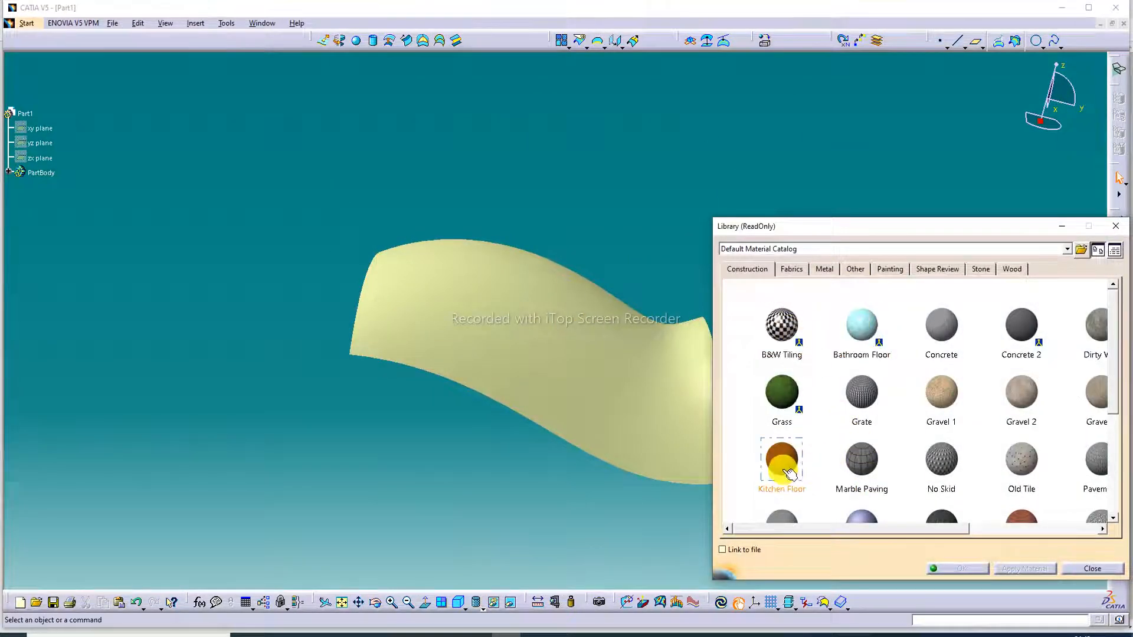
drag(787, 469, 635, 405)
middle_drag(614, 347, 536, 311)
scroll(1009, 392, down, 3)
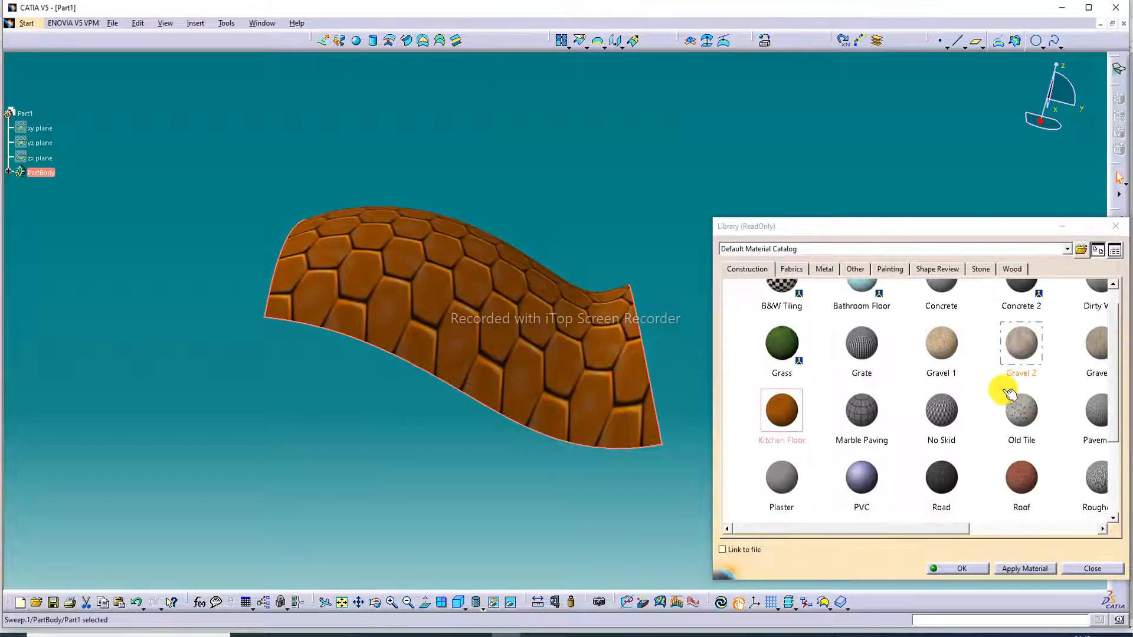
Step: Switch to the stone materials and apply Marble 2 to the swept surface
click(982, 270)
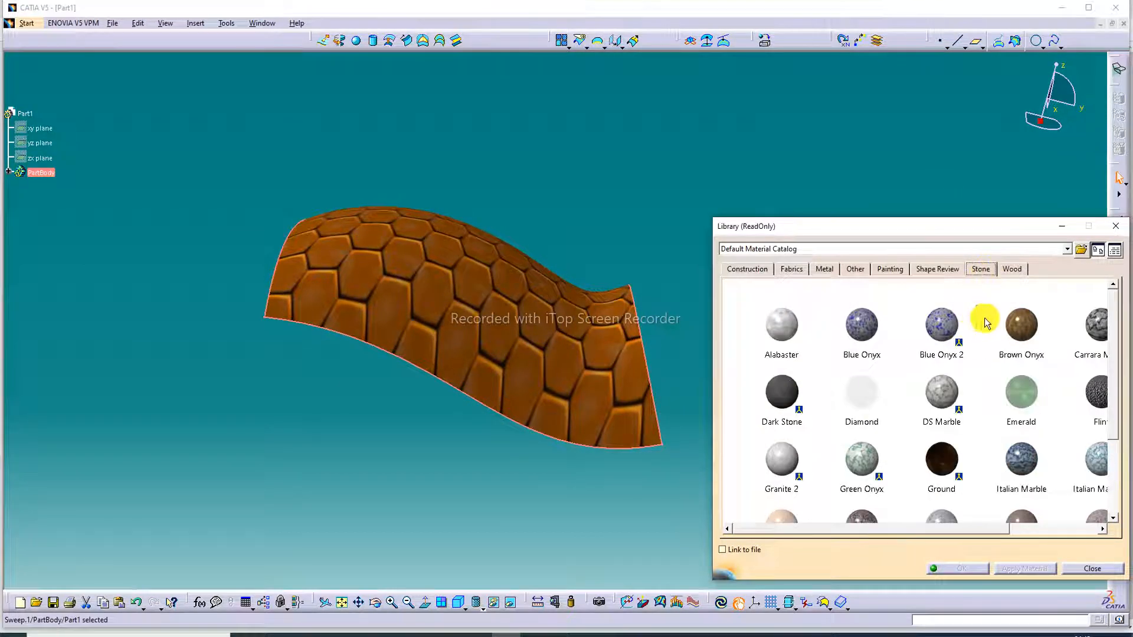
scroll(941, 327, down, 3)
click(856, 452)
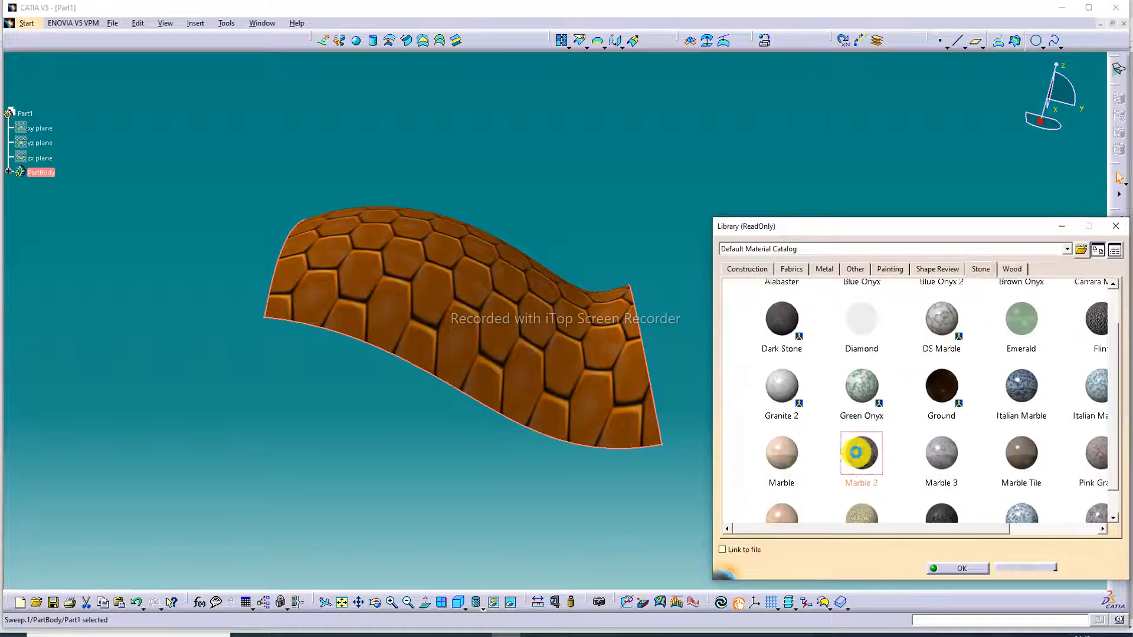
drag(856, 453, 587, 384)
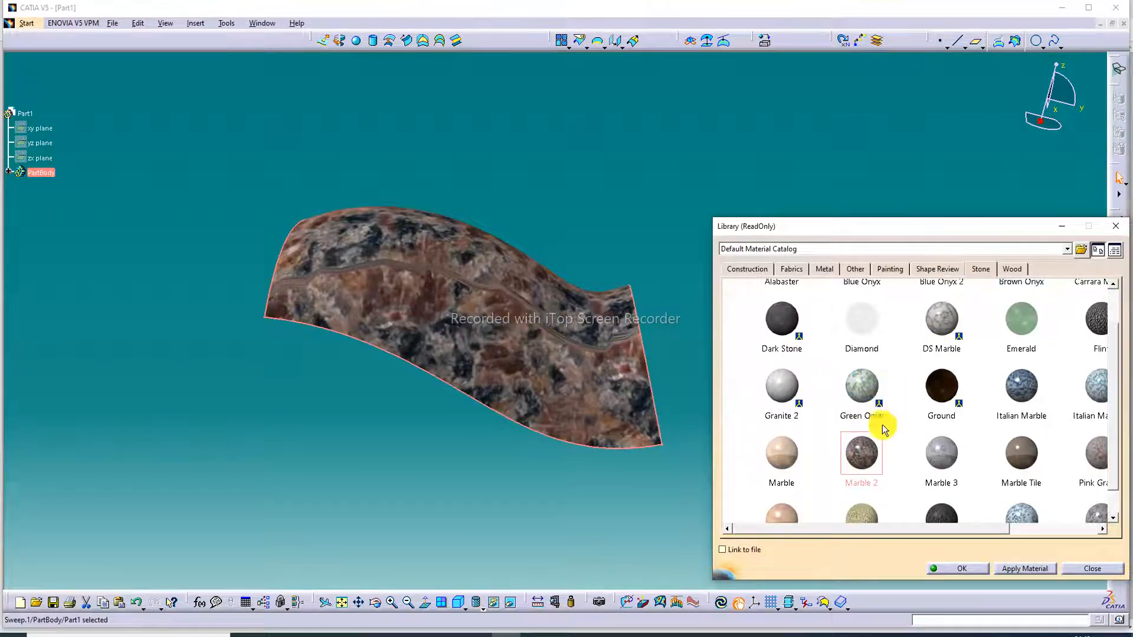
Step: Try the Sand stone material on the swept surface and inspect it
scroll(889, 431, down, 2)
drag(873, 481, 625, 395)
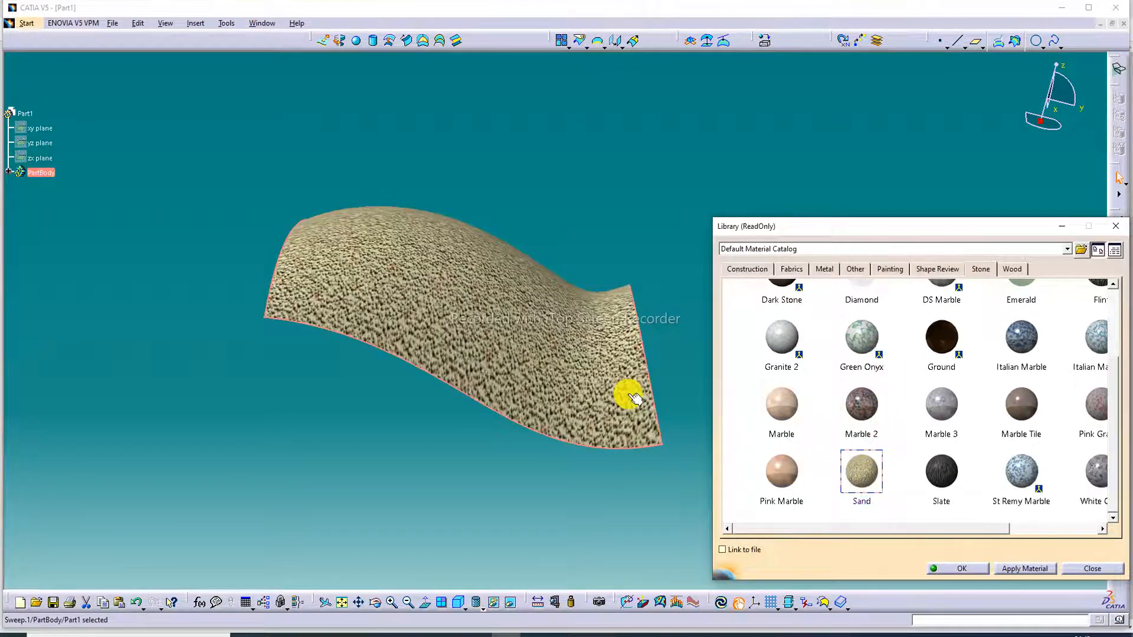
middle_drag(622, 285, 574, 283)
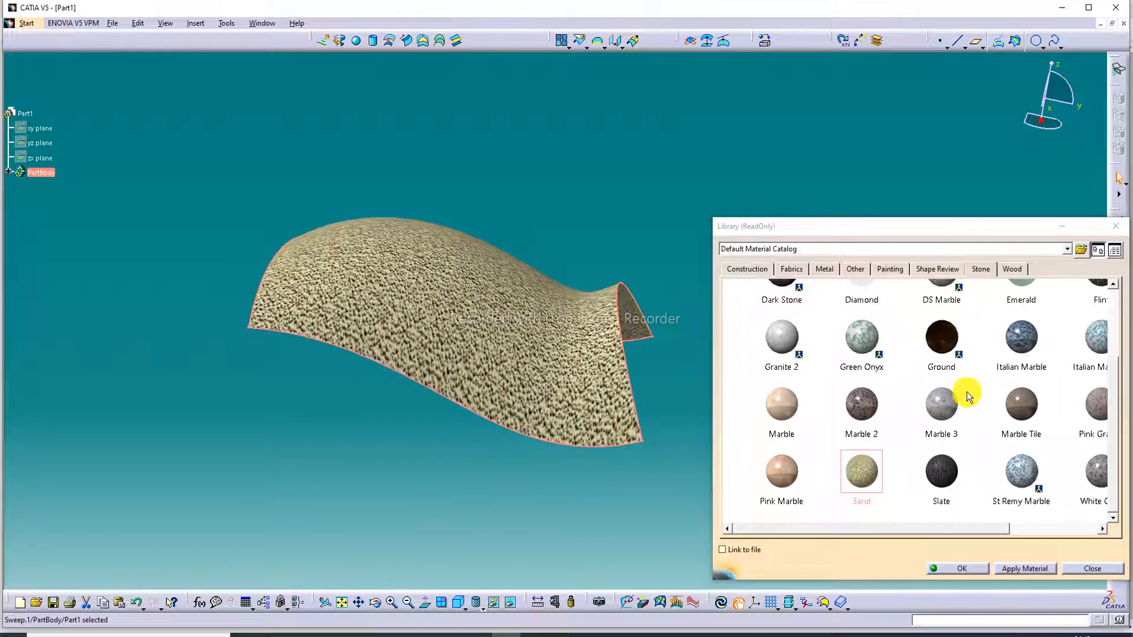
Step: Try the Marble stone material on the swept surface
scroll(967, 391, down, 1)
click(943, 387)
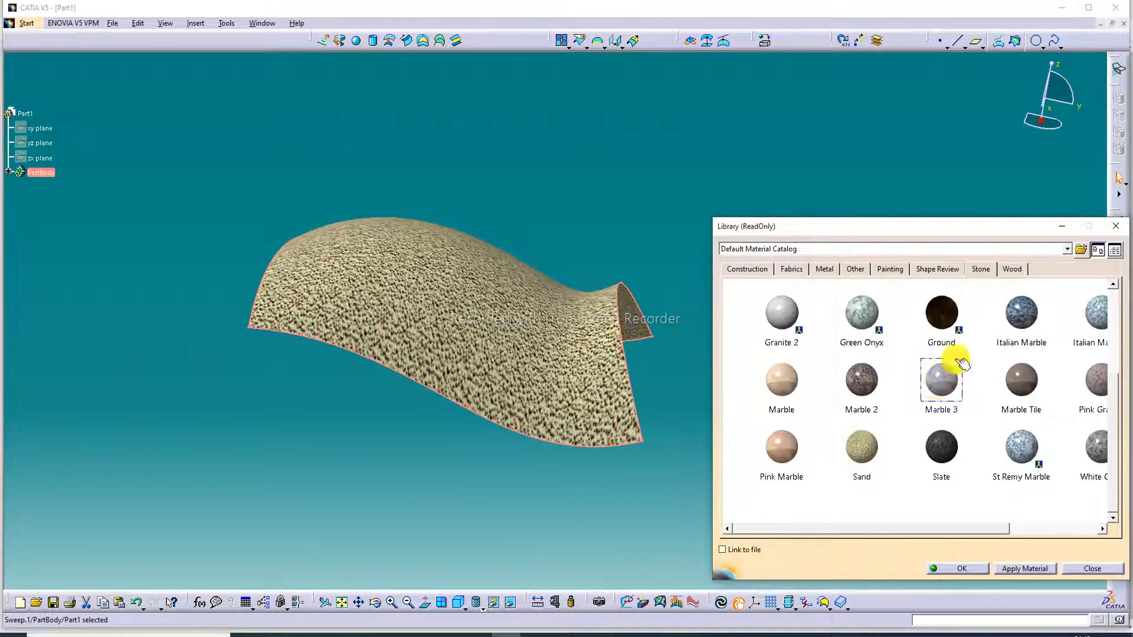
scroll(983, 299, up, 1)
click(754, 430)
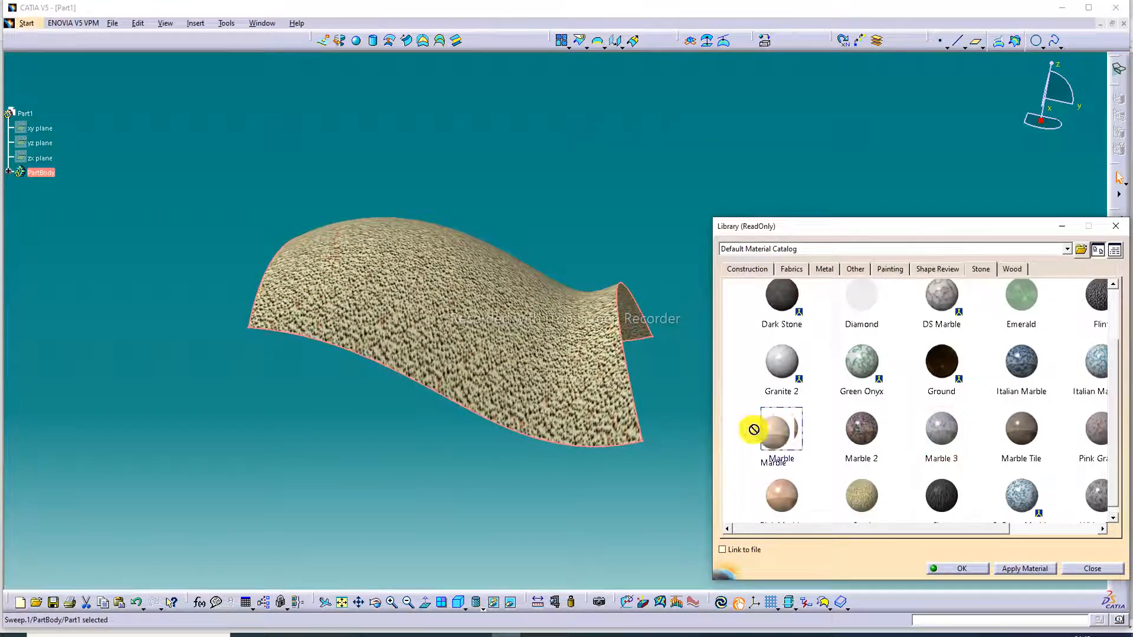
drag(754, 430, 588, 388)
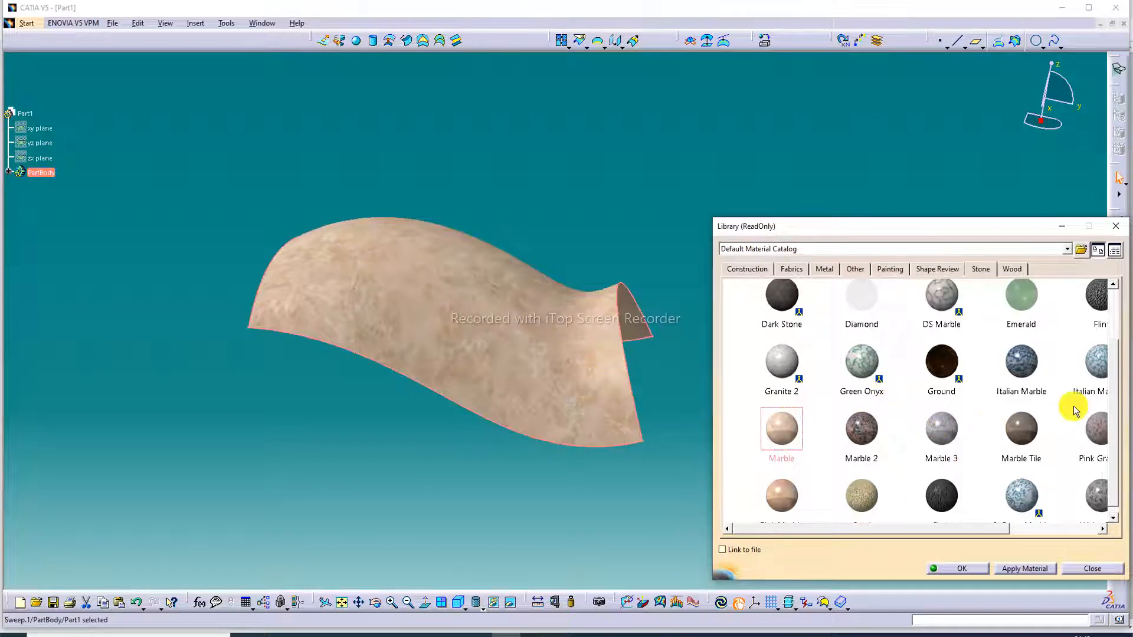
Step: Apply the Brown Onyx stone material to the swept surface and confirm the material choice
scroll(1074, 411, up, 1)
scroll(1074, 412, up, 1)
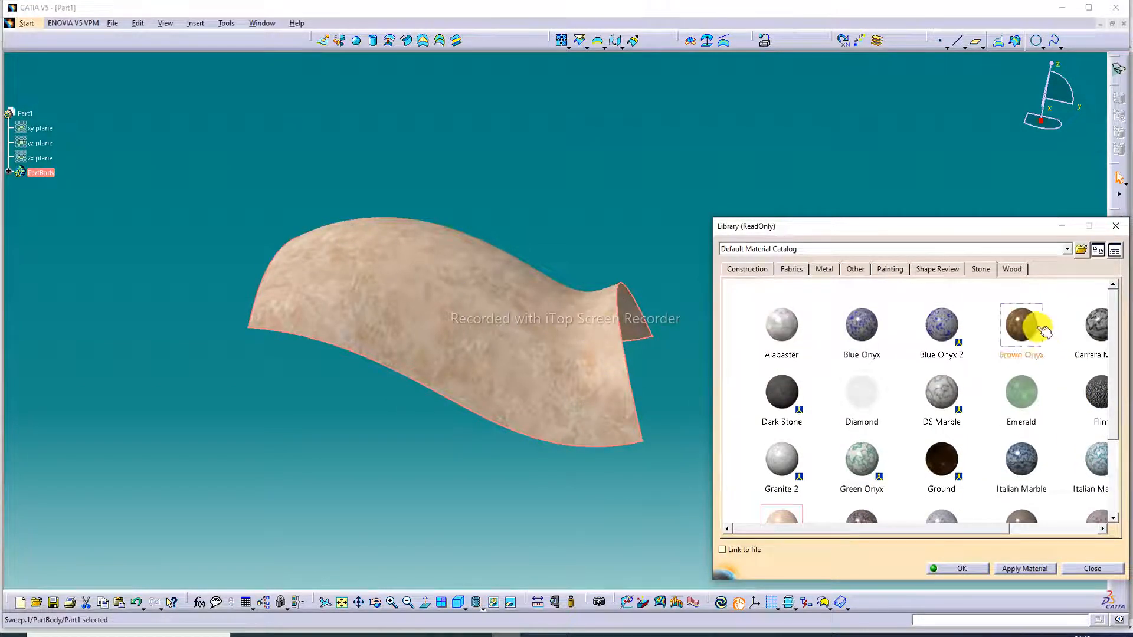
drag(1043, 332, 550, 349)
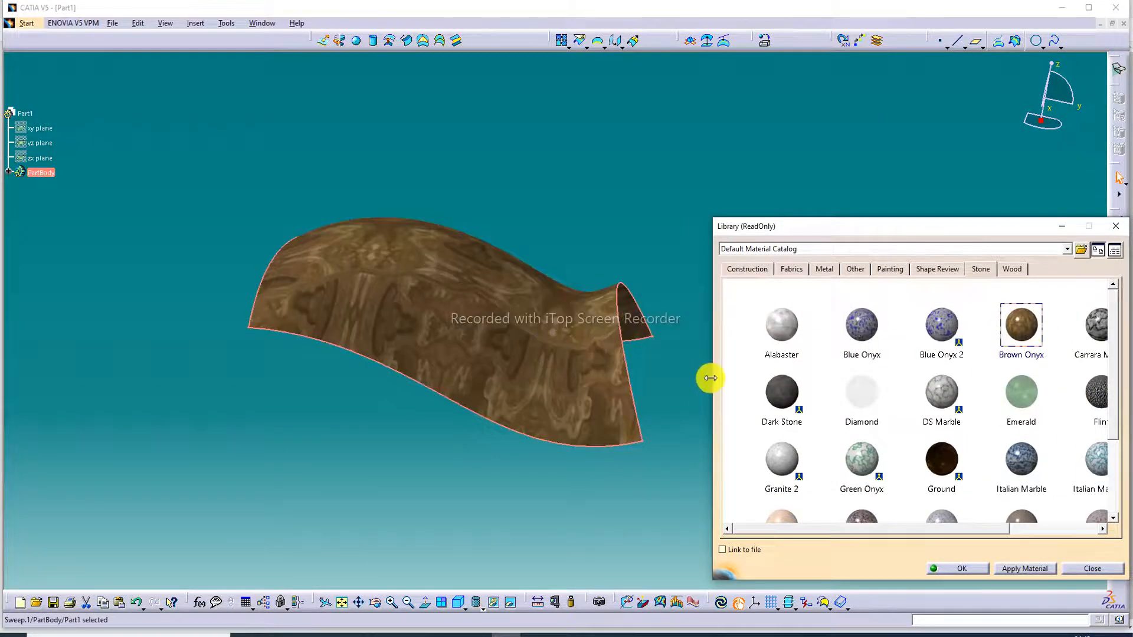
click(968, 575)
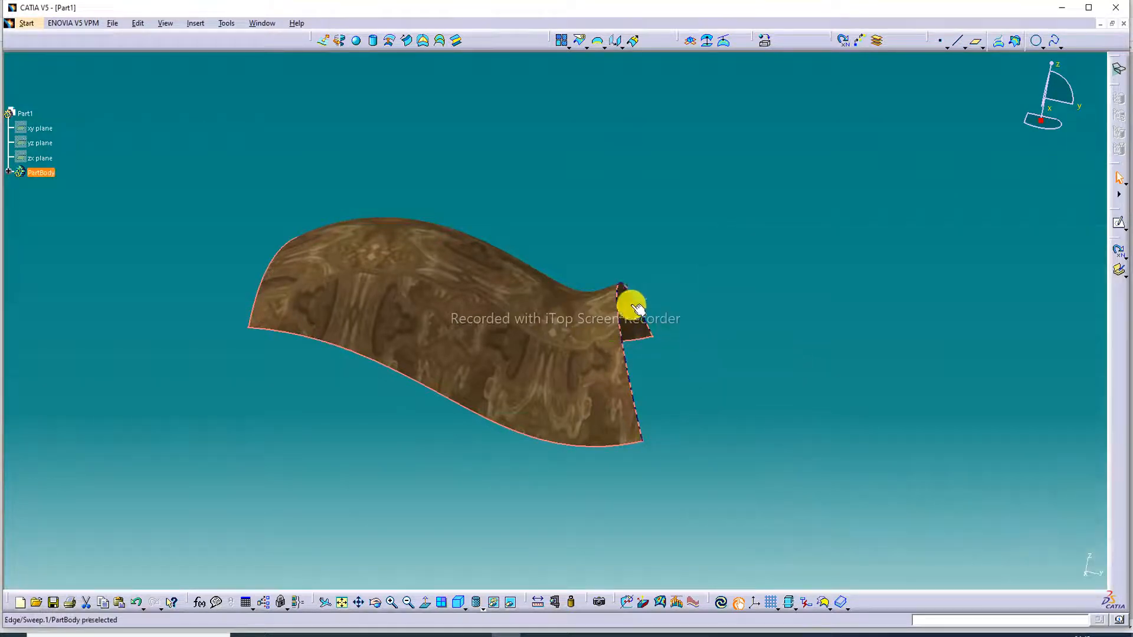
Step: Inspect the Brown Onyx finish along the swept surface and its open arched end, and clear the surface selection
middle_drag(582, 295, 508, 414)
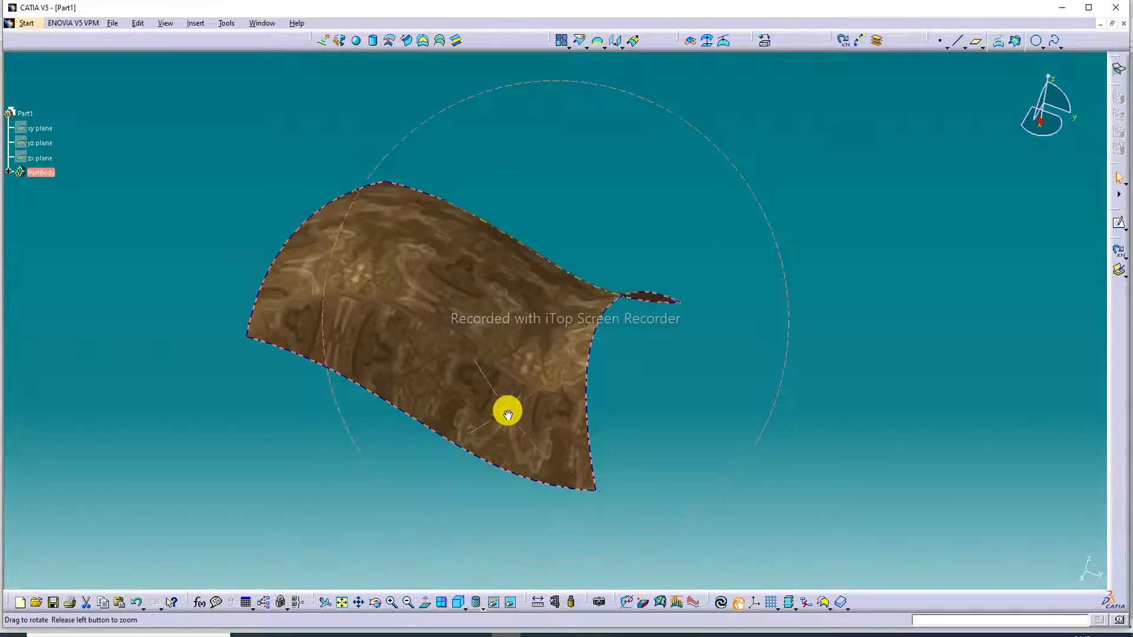
click(345, 603)
click(391, 602)
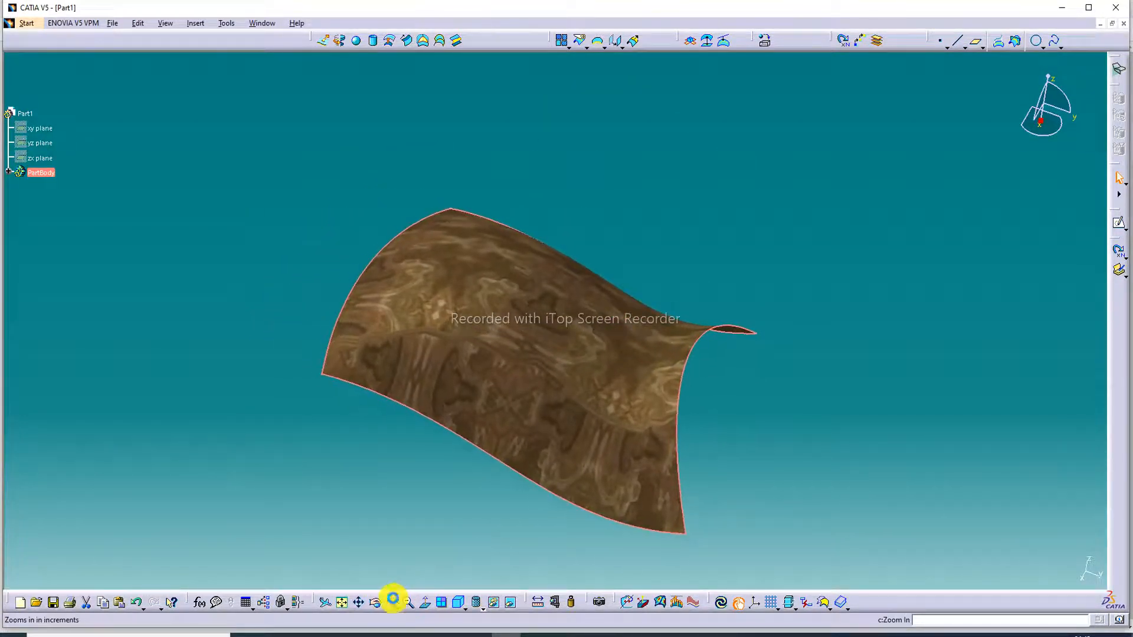
middle_drag(513, 440, 544, 358)
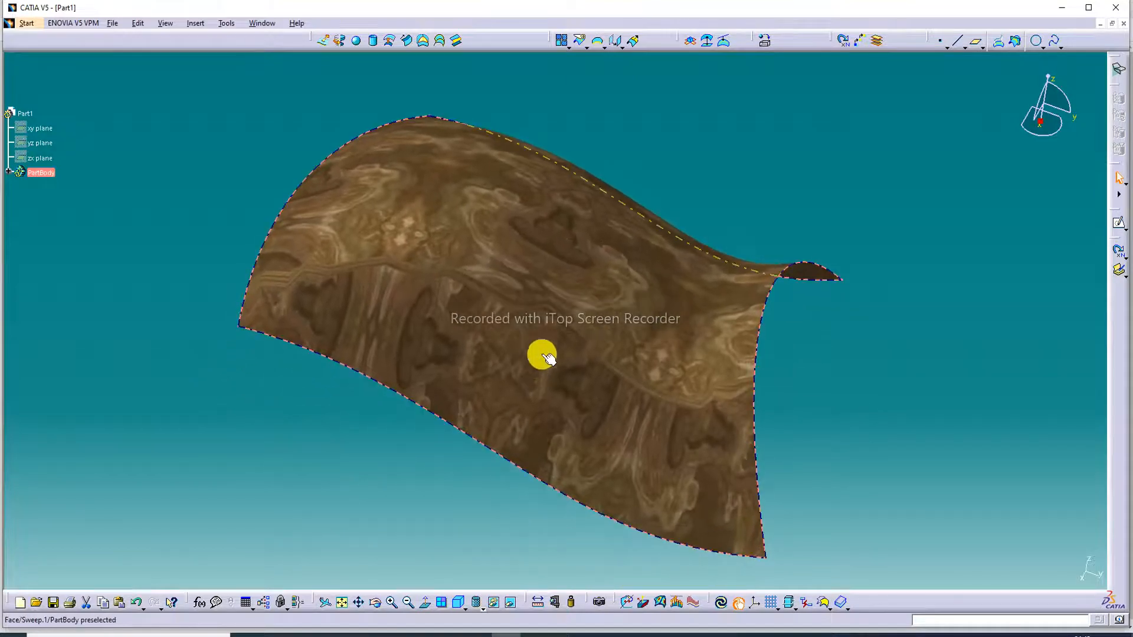
middle_drag(587, 303, 738, 324)
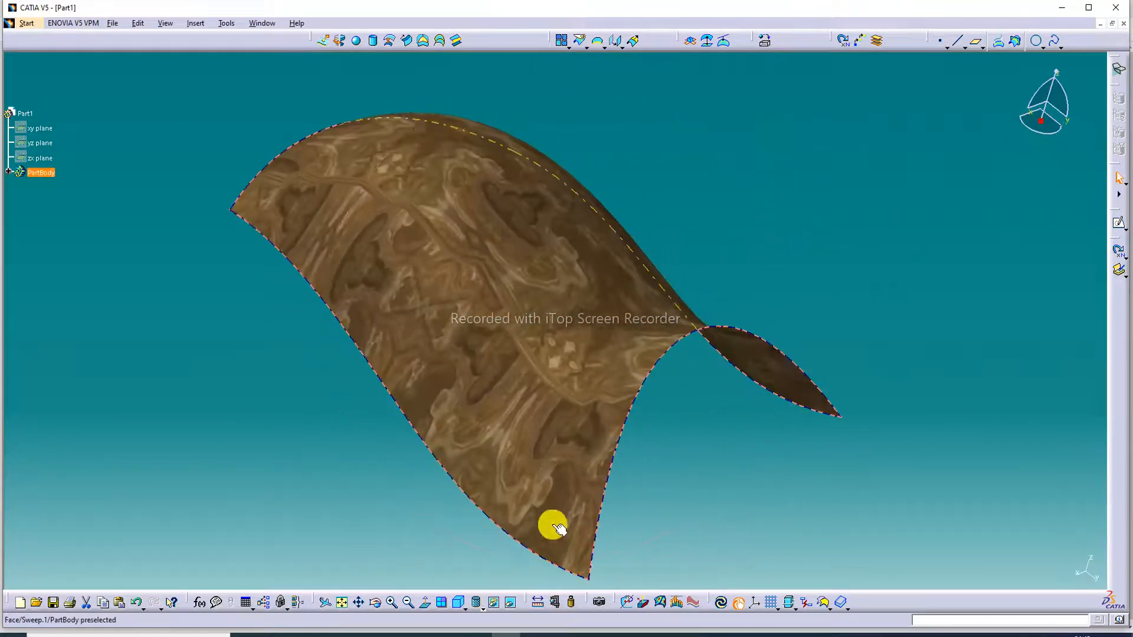
click(461, 604)
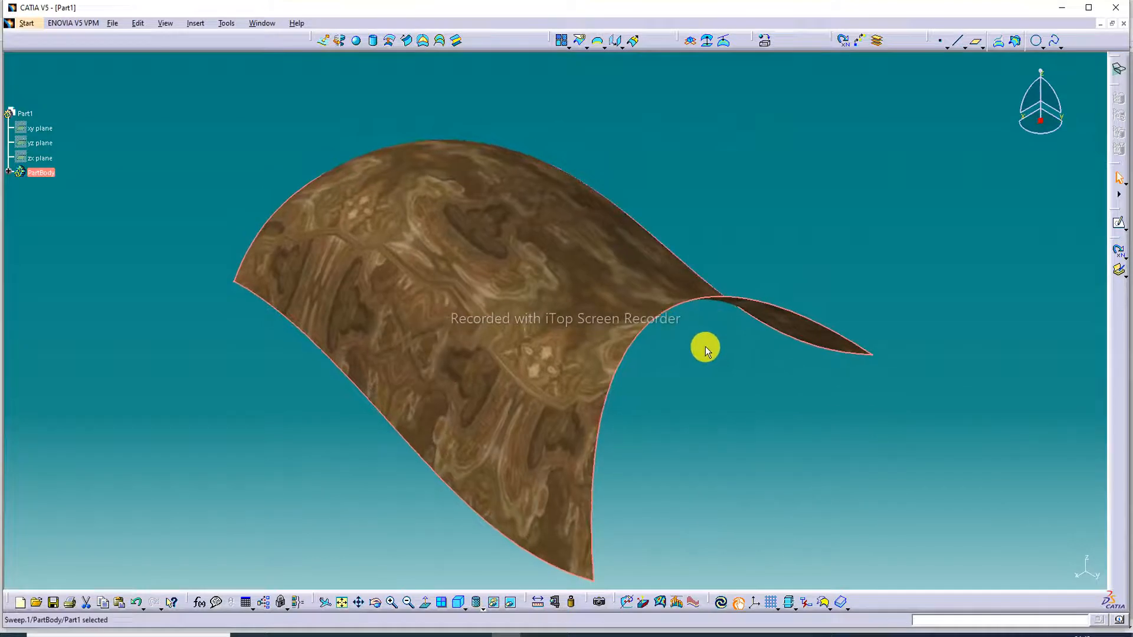
middle_drag(705, 351, 712, 320)
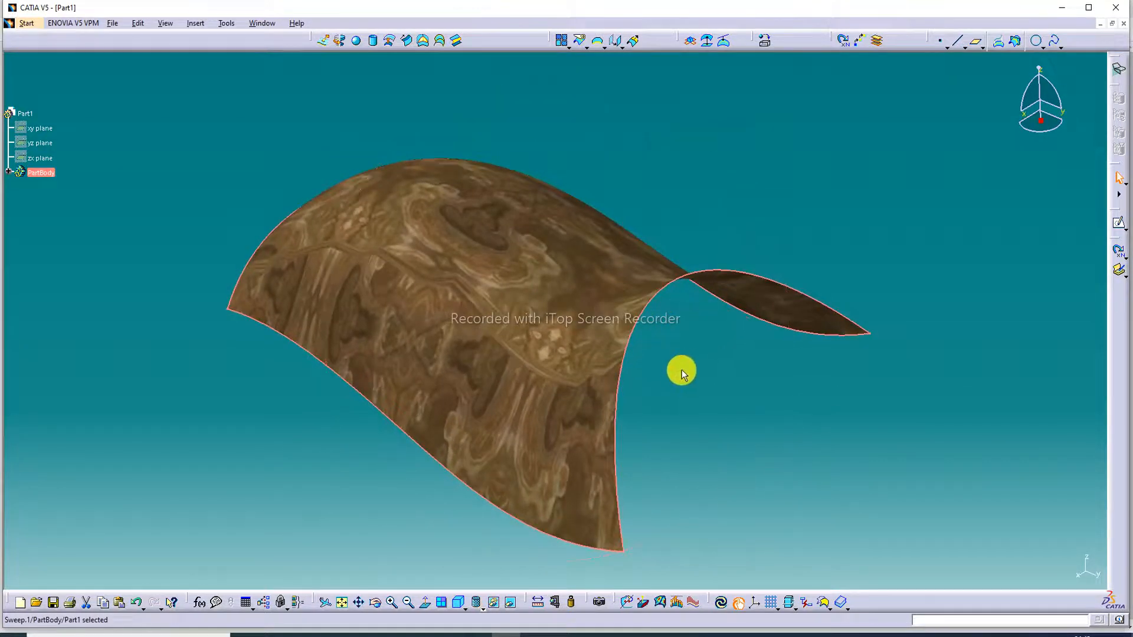
click(682, 370)
Step: Examine the opposite side and the top of the swept surface, overall and at closer range
middle_drag(688, 374, 458, 321)
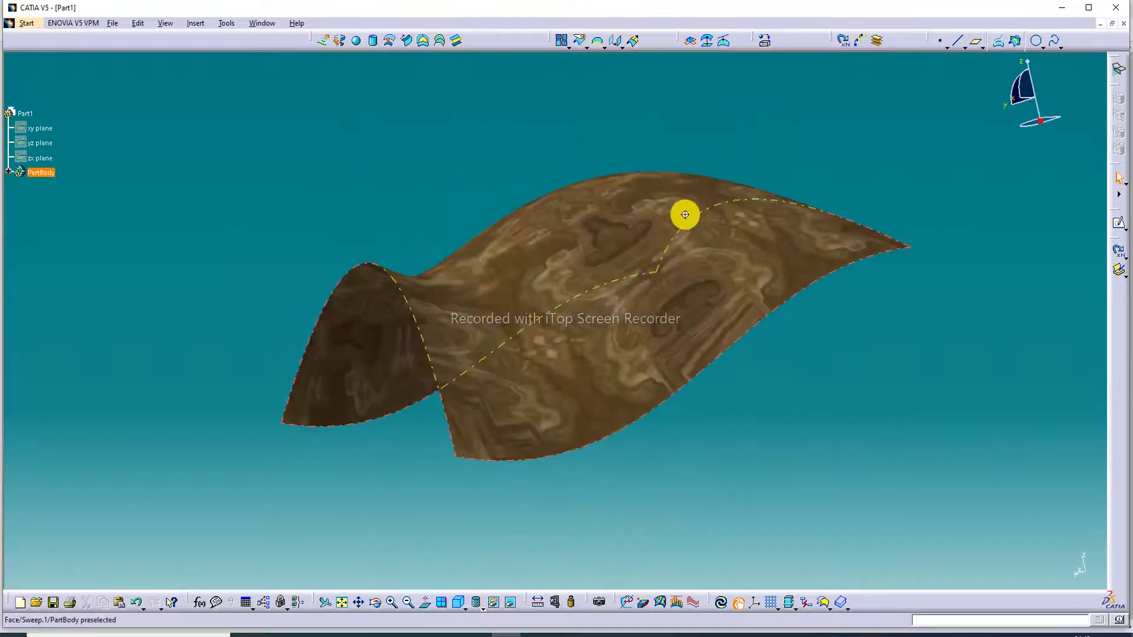
middle_drag(685, 214, 617, 259)
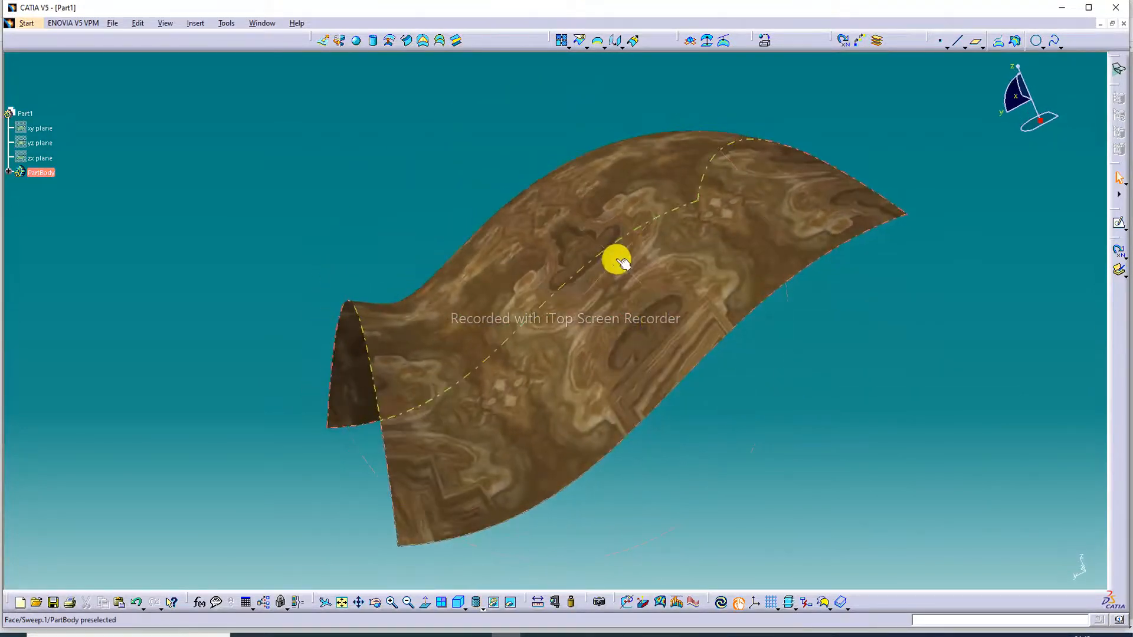
middle_drag(899, 145, 807, 316)
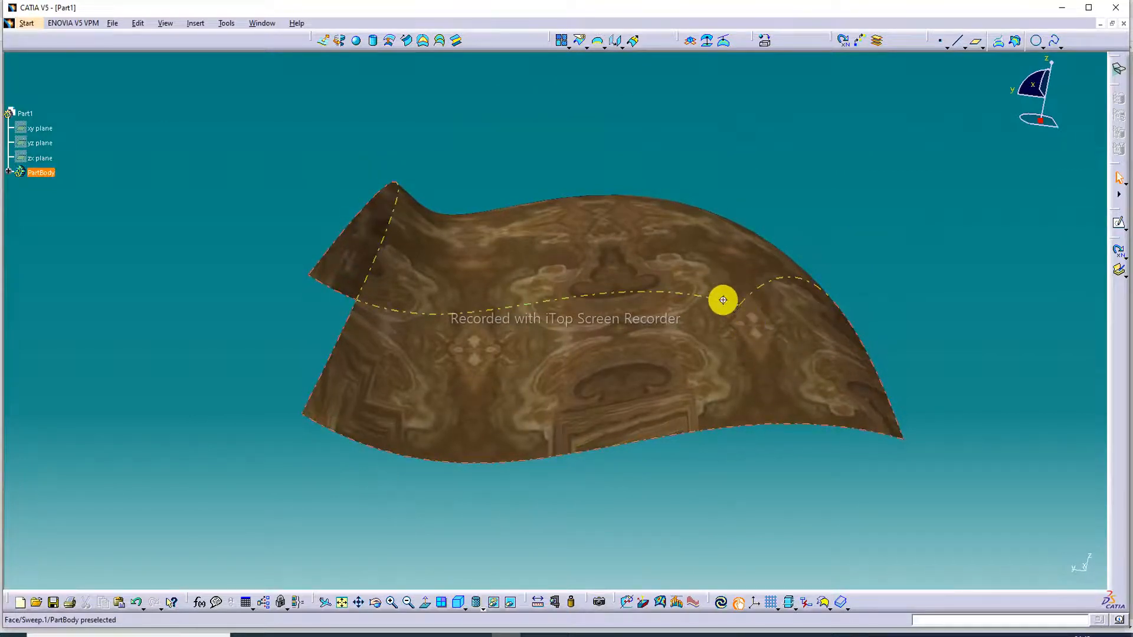
middle_drag(723, 298, 592, 420)
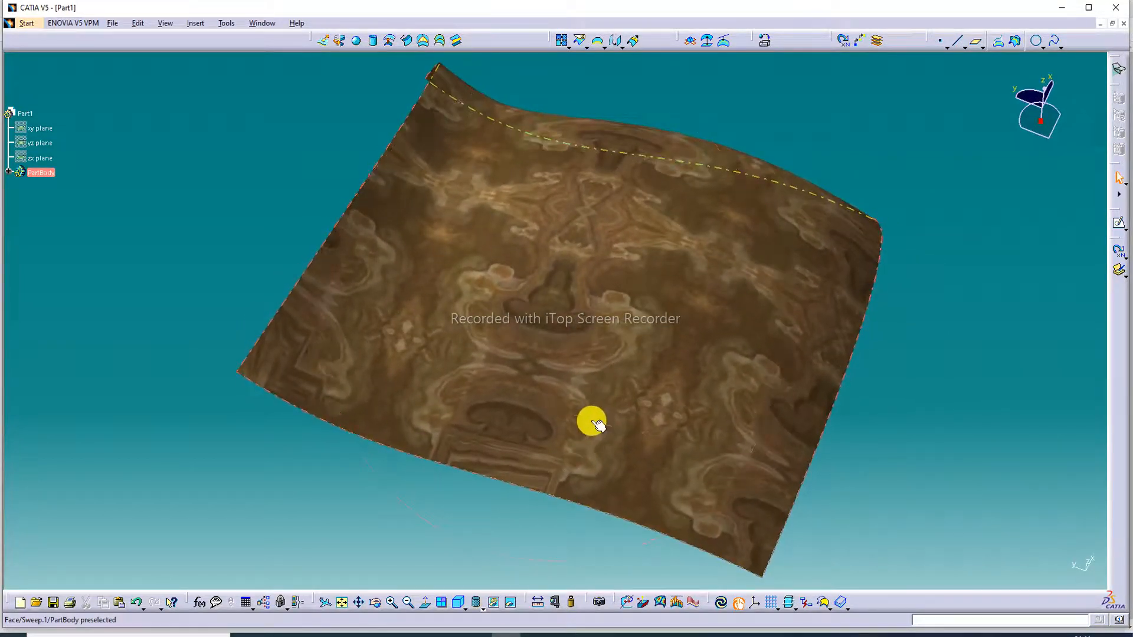
click(349, 600)
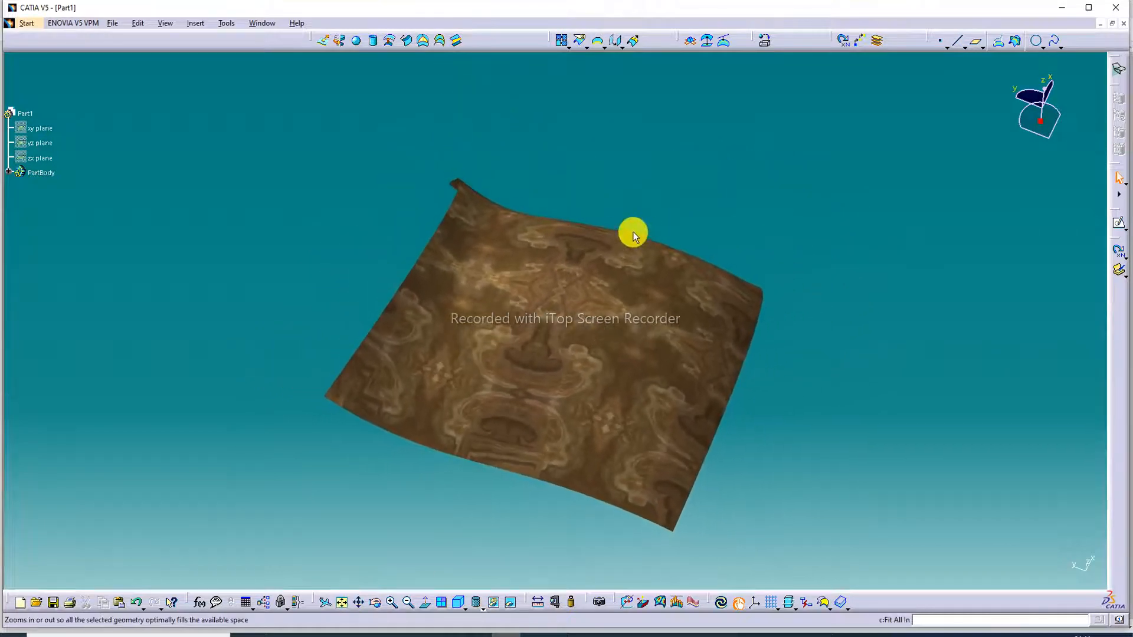
middle_drag(632, 232, 630, 293)
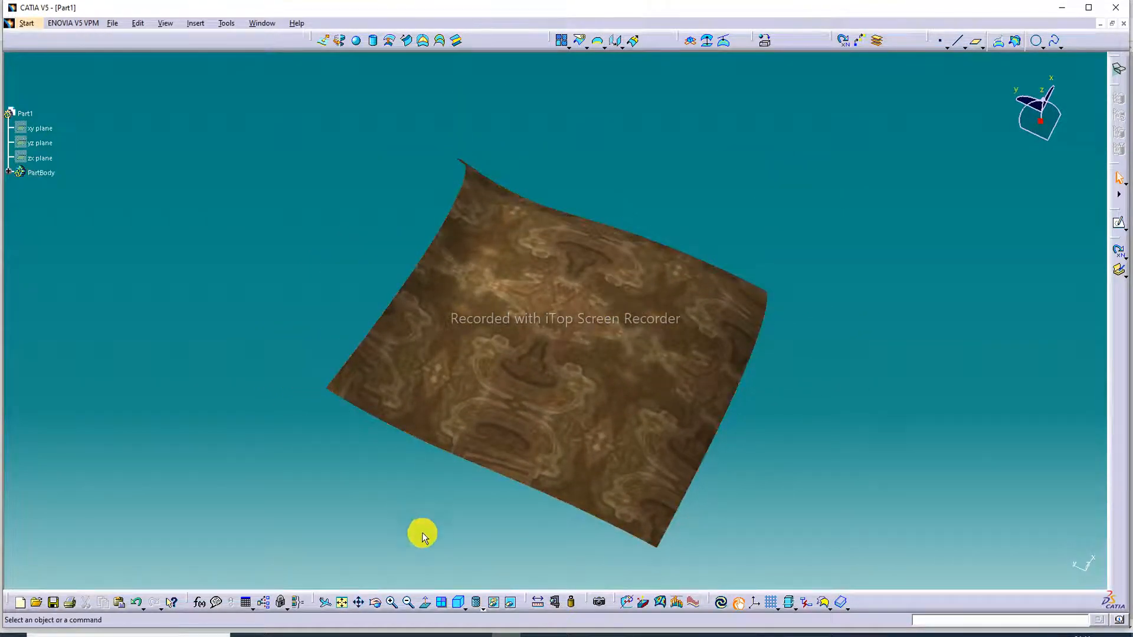
click(390, 600)
middle_drag(592, 439, 577, 387)
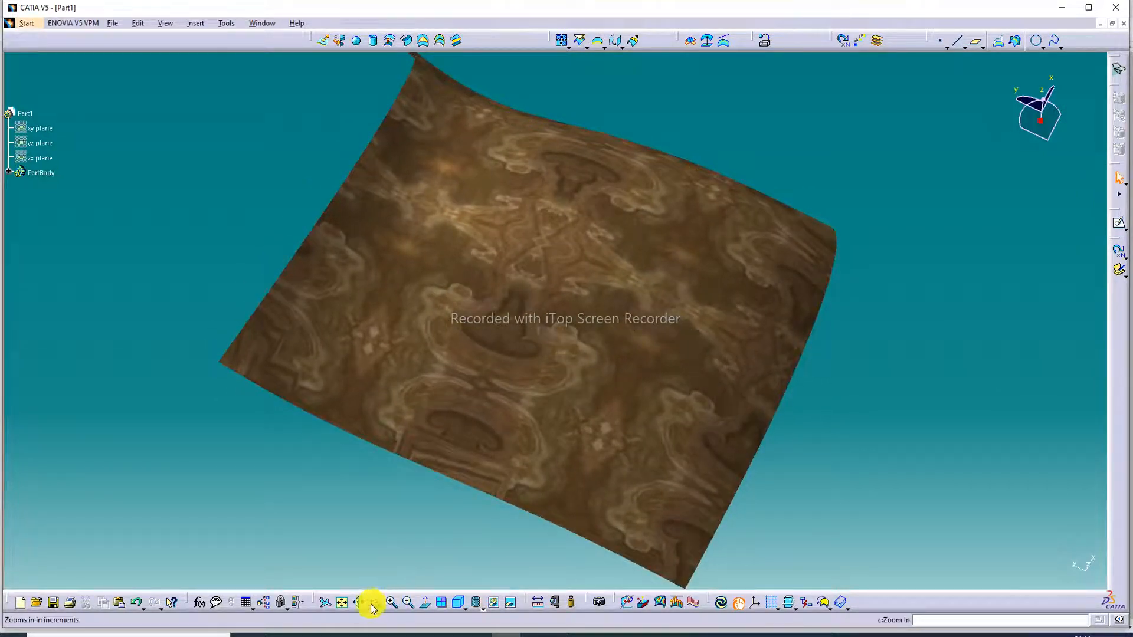
click(341, 606)
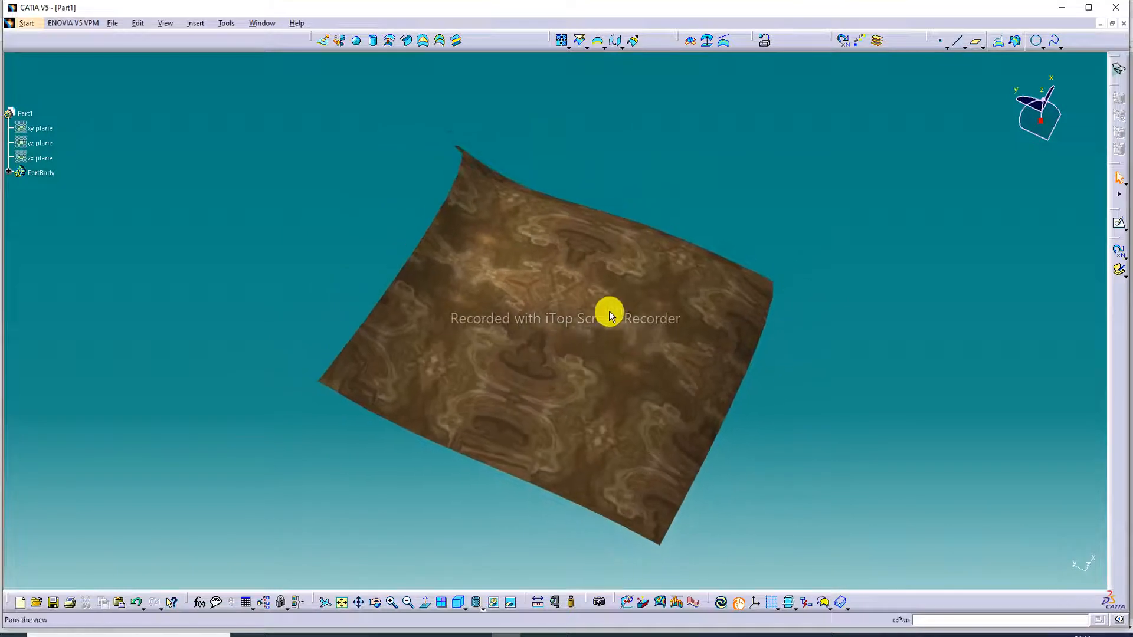
middle_drag(626, 322, 730, 176)
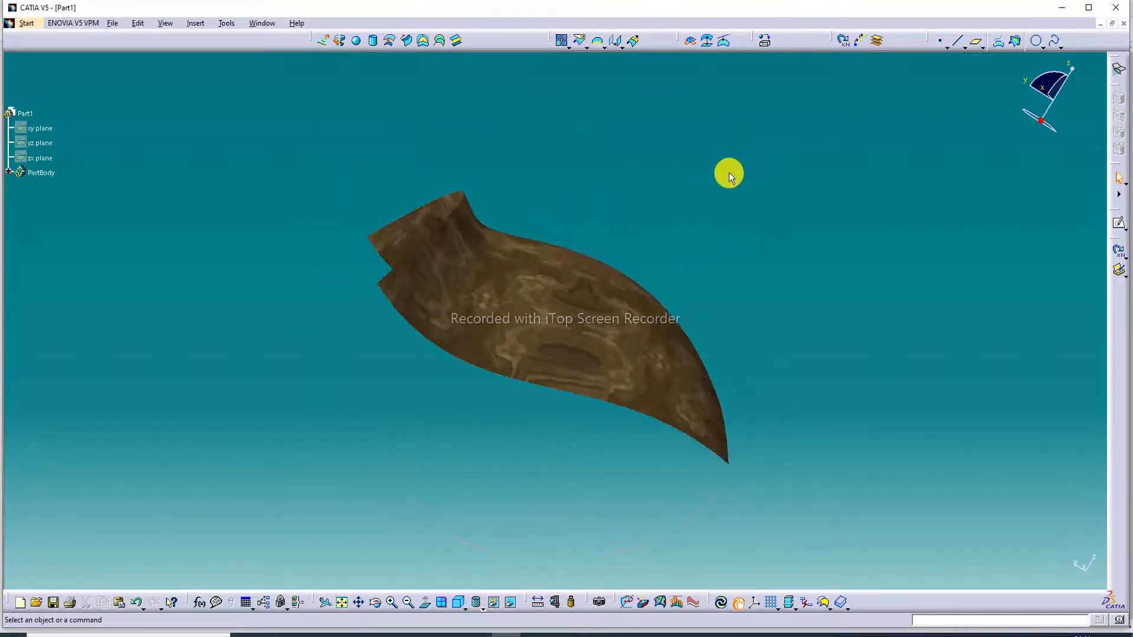
middle_drag(649, 230, 518, 318)
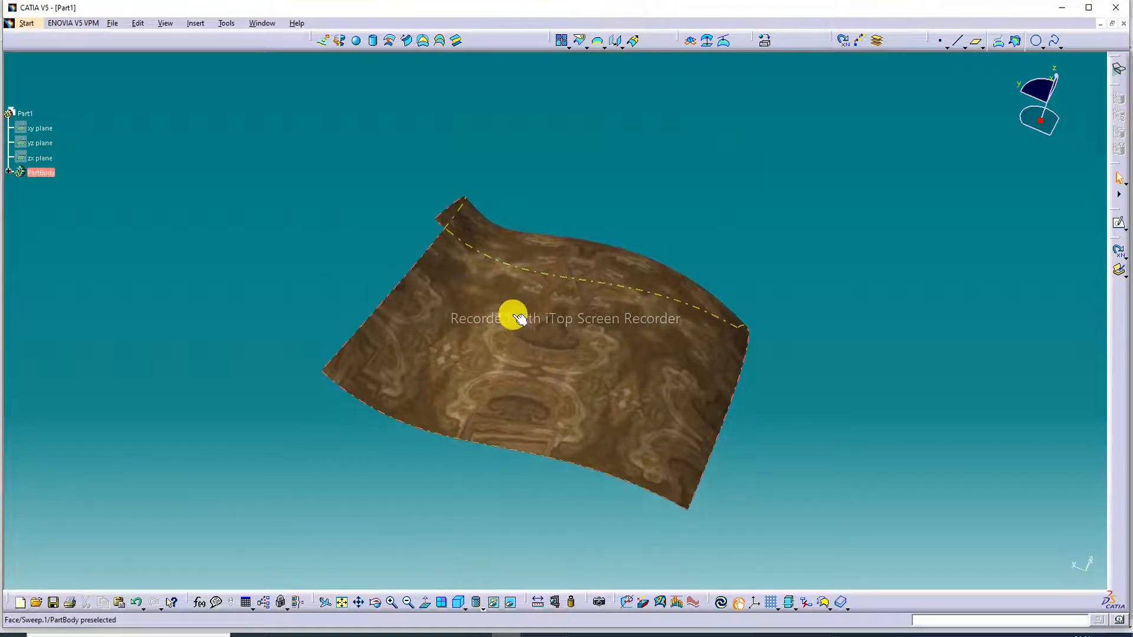
Step: Switch to the browser showing the CATIA Lecture-71 PDF on Offset and Sweep
click(347, 604)
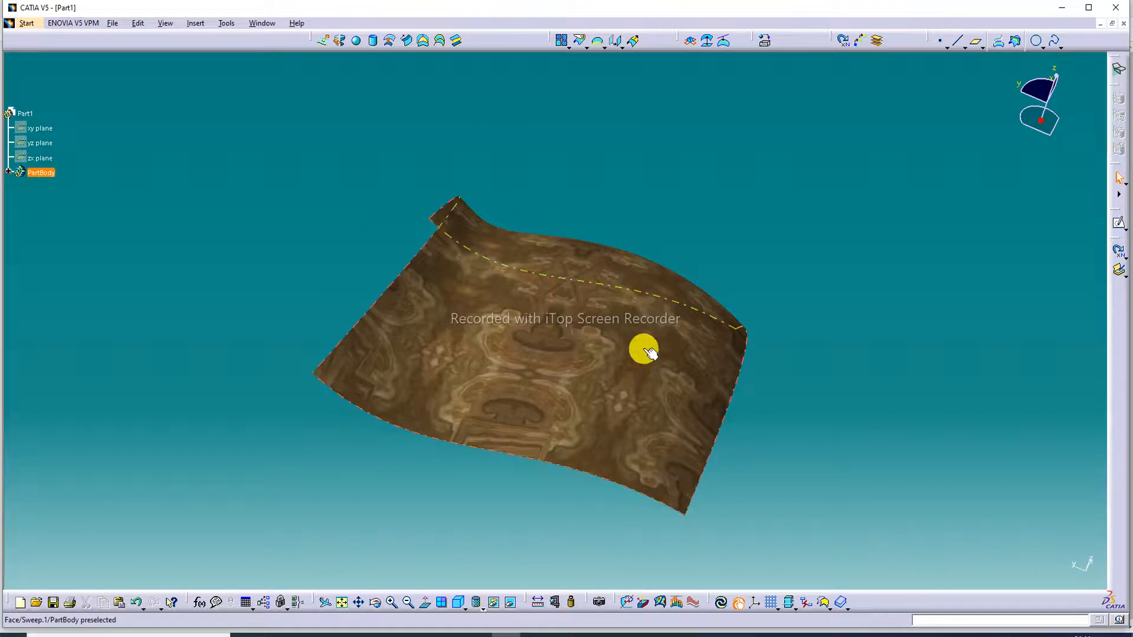
scroll(342, 244, down, 2)
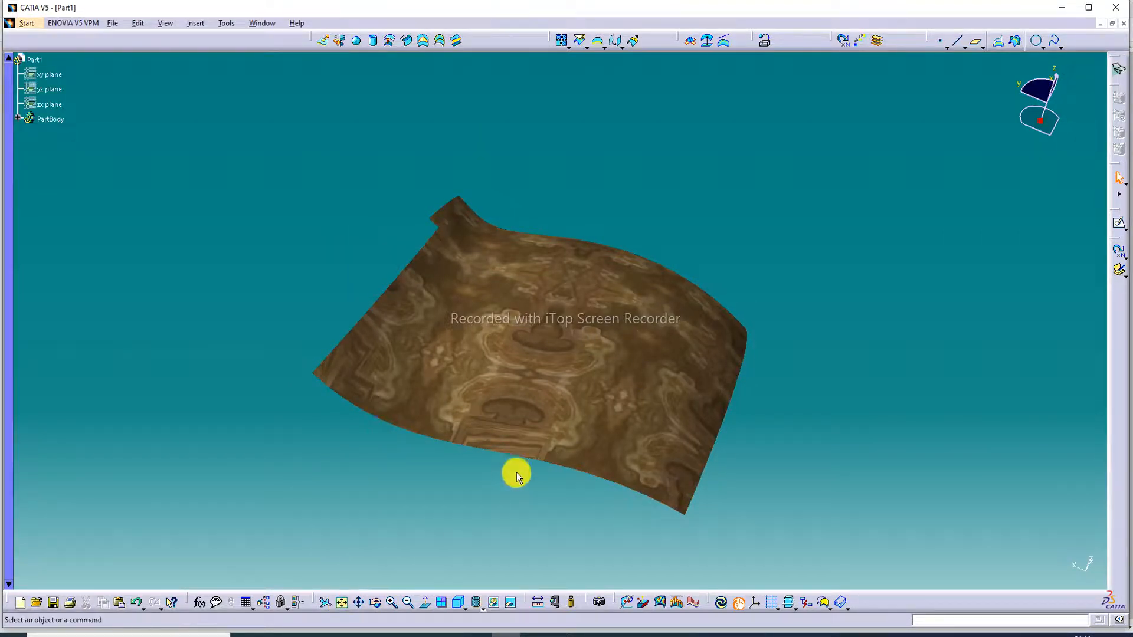
click(353, 633)
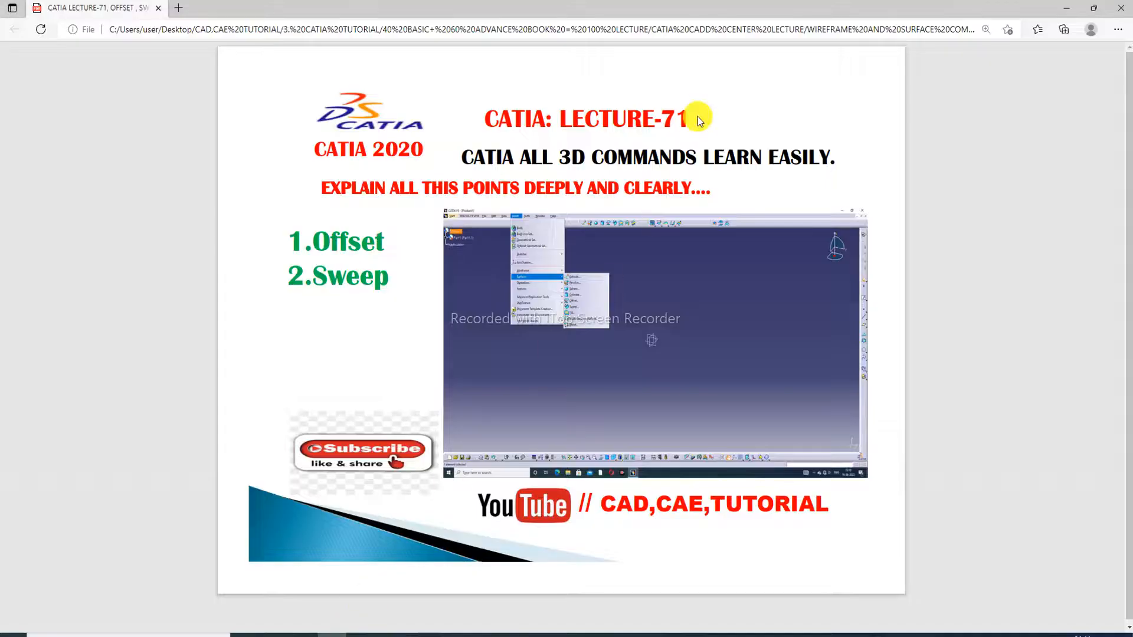